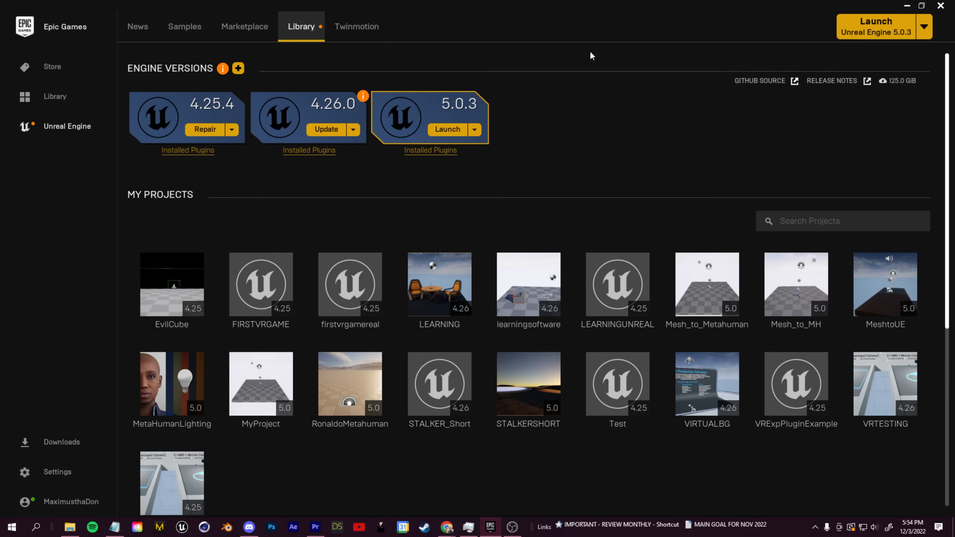
Search the Unreal Engine Marketplace for "Metahuman" and open the MetaHuman Plugin listing.
left_click(245, 27)
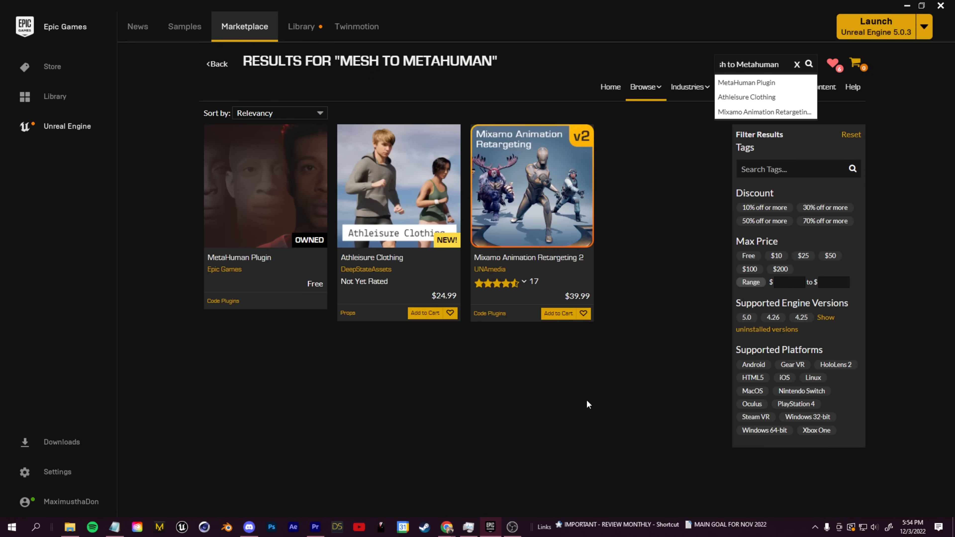
left_click(698, 197)
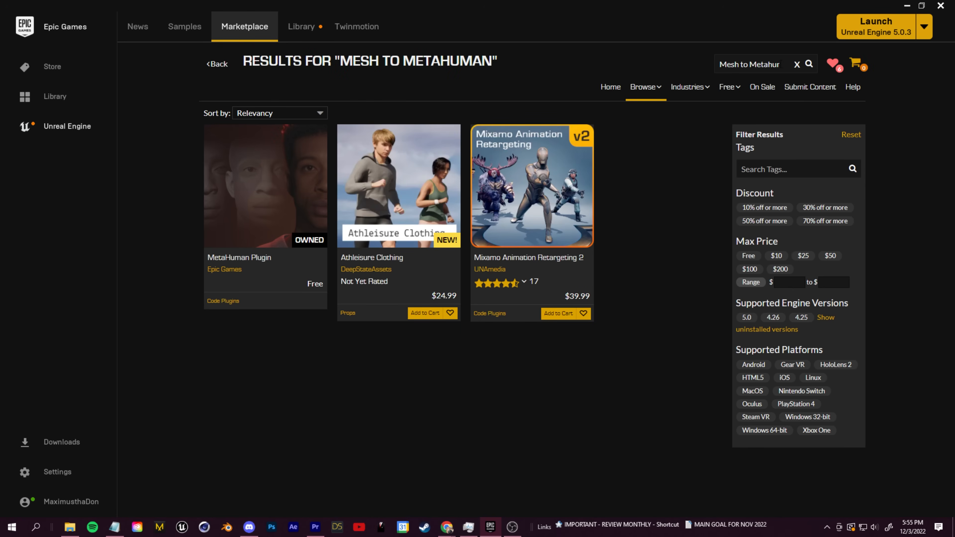
left_click(767, 61)
type("Metahuman")
key("Return")
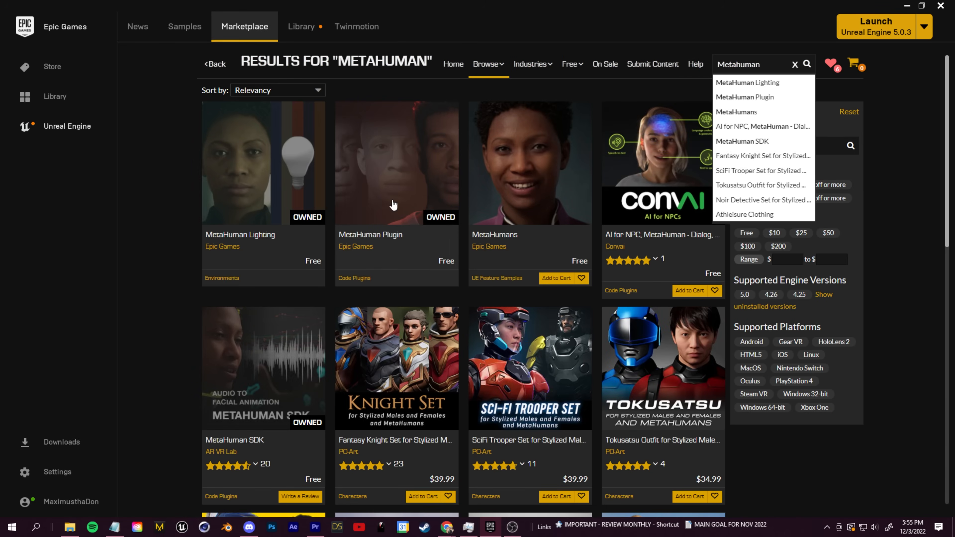
left_click(411, 169)
left_click_drag(584, 107, 722, 110)
left_click(739, 113)
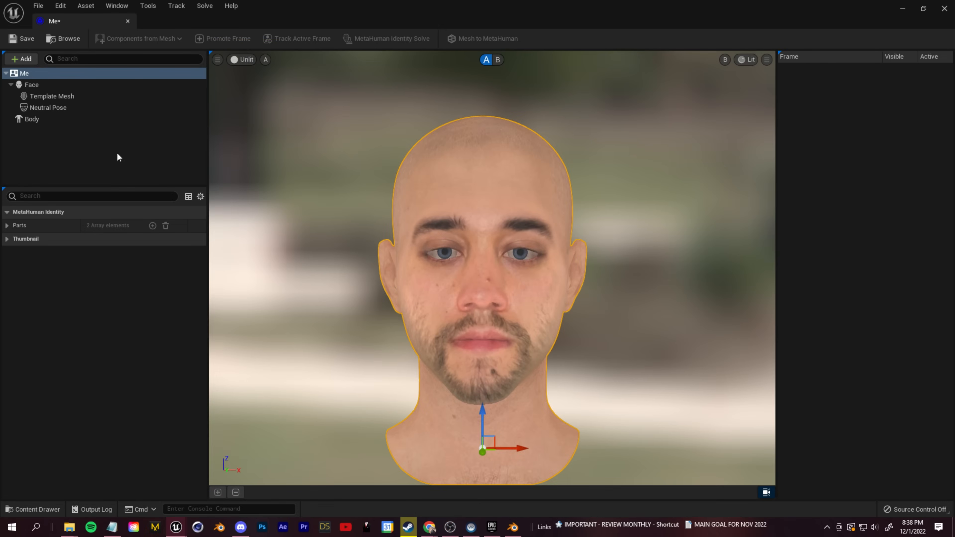
In Unreal Engine, select the Body part of the "Me" MetaHuman Identity.
left_click(51, 118)
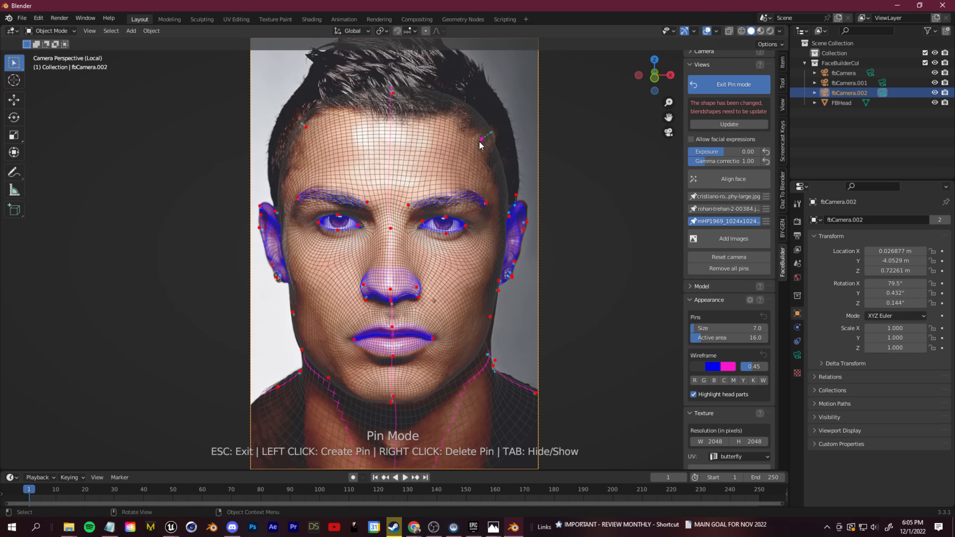
In Blender, adjust the FaceBuilder pin at the temple in the front photo, create the face texture, and inspect the resulting head.
left_click_drag(489, 140, 493, 137)
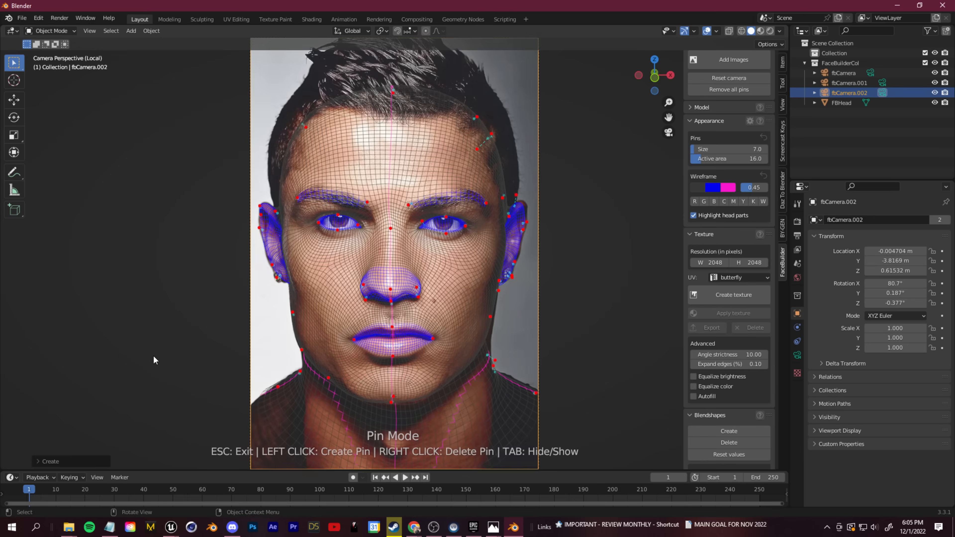
scroll(156, 361, "down", 2)
scroll(708, 446, "down", 5)
scroll(706, 446, "up", 4)
left_click(729, 292)
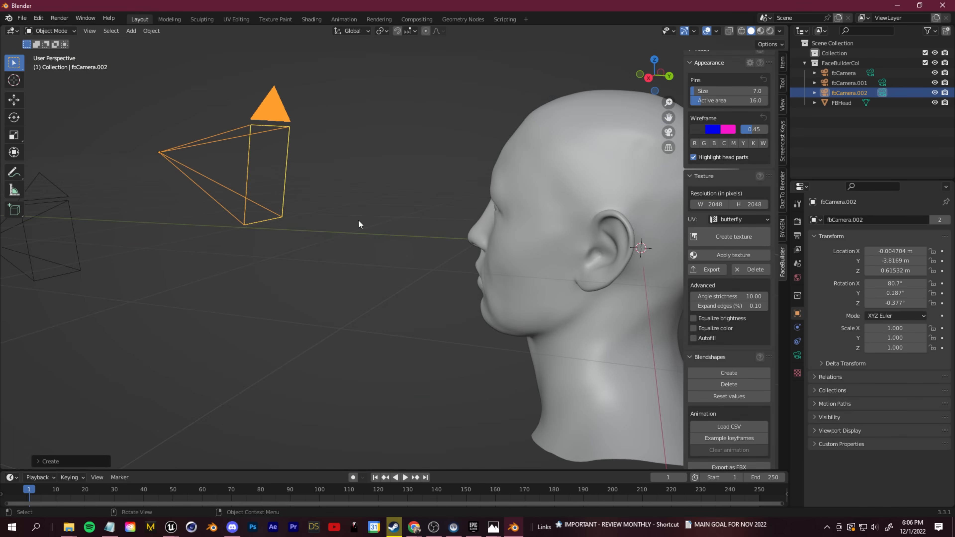
middle_click_drag(358, 220, 401, 263)
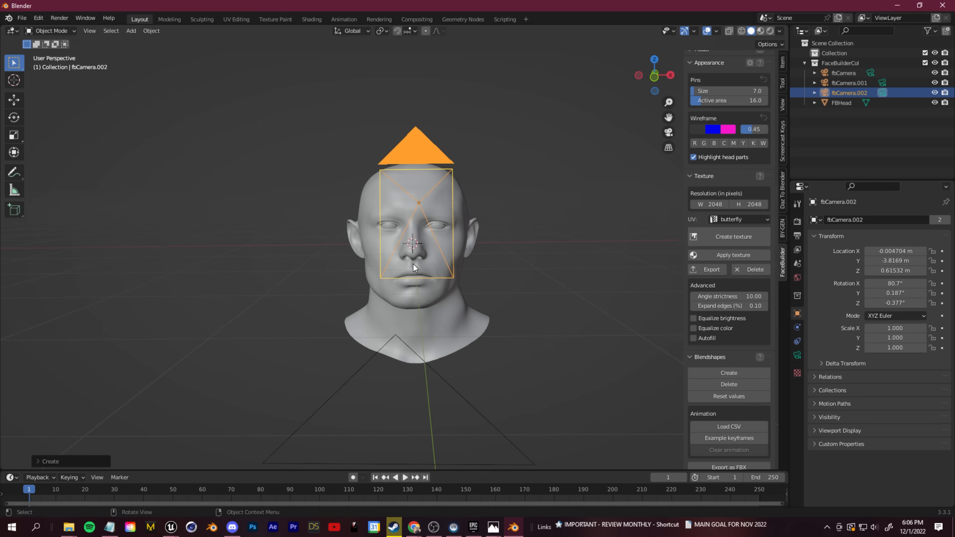
scroll(475, 264, "up", 2)
scroll(475, 265, "up", 2)
middle_click_drag(481, 239, 554, 228)
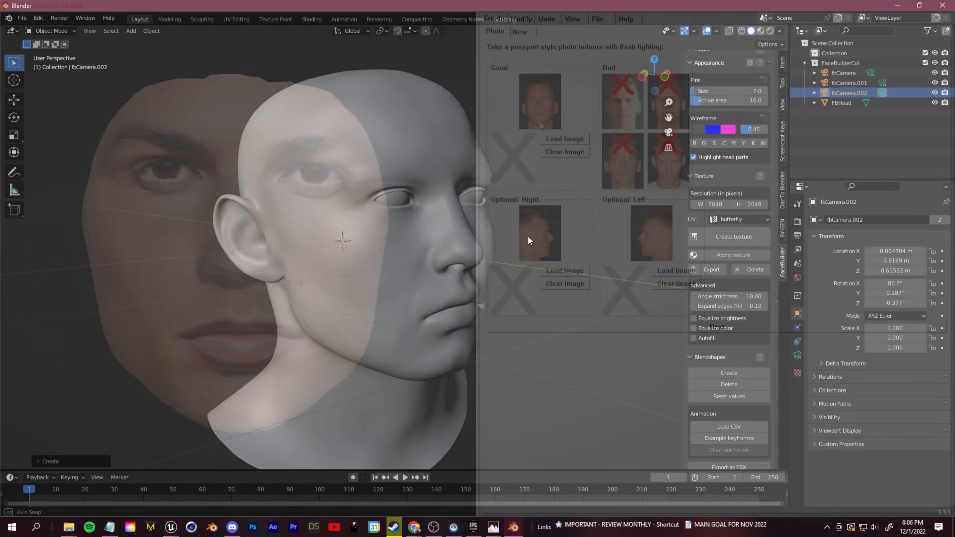
In FaceGen Artist Pro, load the IMG-9452 photo as the frontal image and continue to point placement.
left_click(280, 94)
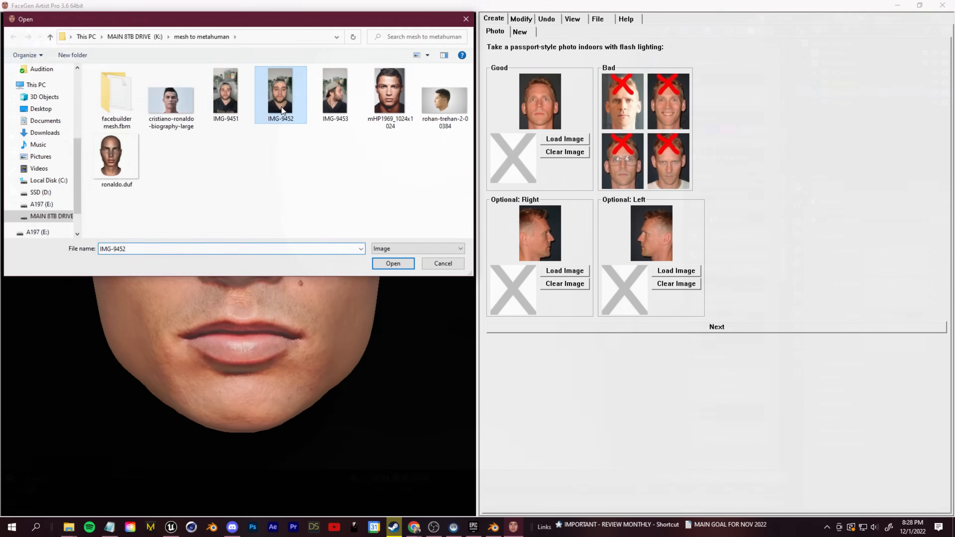
left_click(393, 264)
left_click(717, 327)
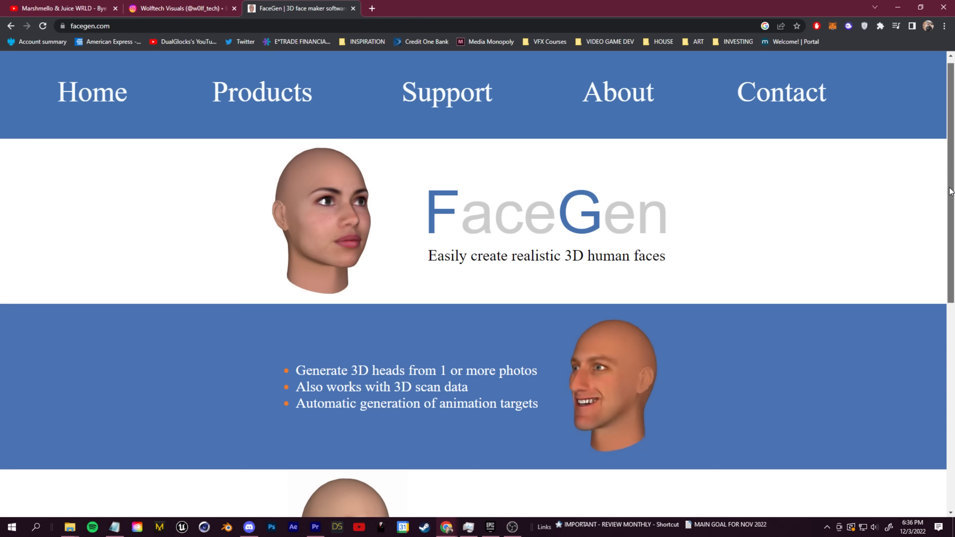
In the web browser, look through the FaceGen home page.
scroll(951, 215, "down", 3)
scroll(951, 216, "down", 3)
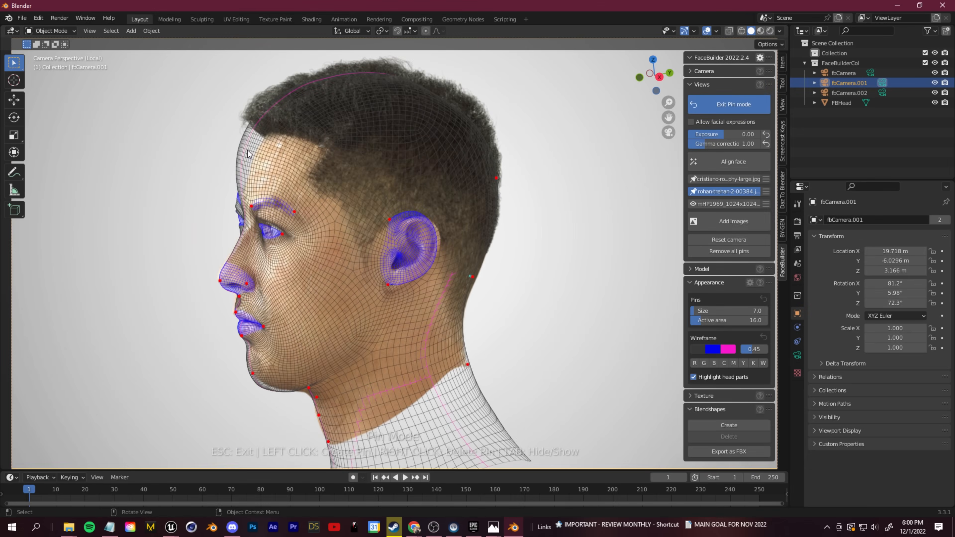
In Blender, refine the FaceBuilder pins on the nose, ear, brow bridge and lower face to match the side profile photo.
scroll(269, 238, "up", 3)
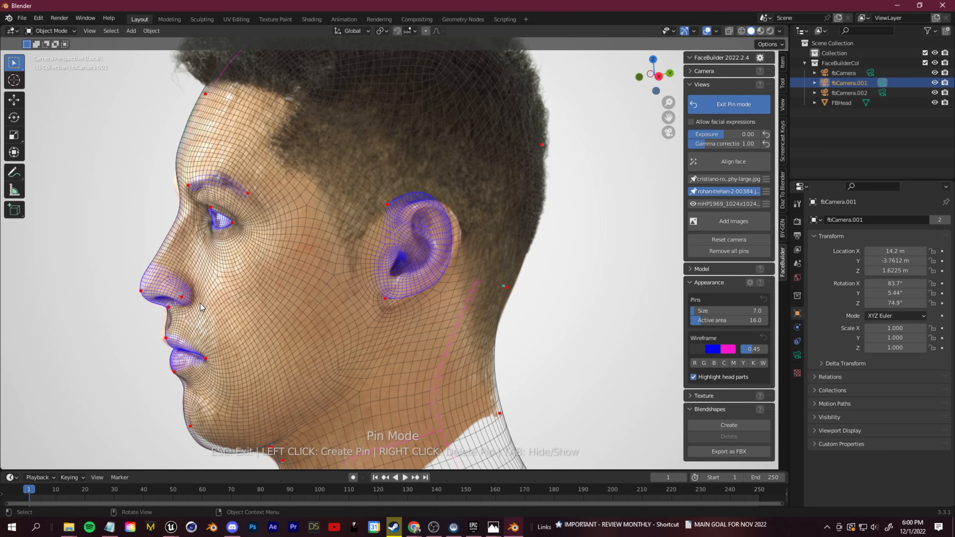
left_click_drag(182, 297, 181, 292)
left_click_drag(385, 299, 385, 310)
left_click_drag(387, 205, 400, 212)
left_click_drag(453, 231, 461, 232)
left_click_drag(439, 276, 441, 278)
left_click_drag(399, 213, 401, 211)
left_click(176, 186)
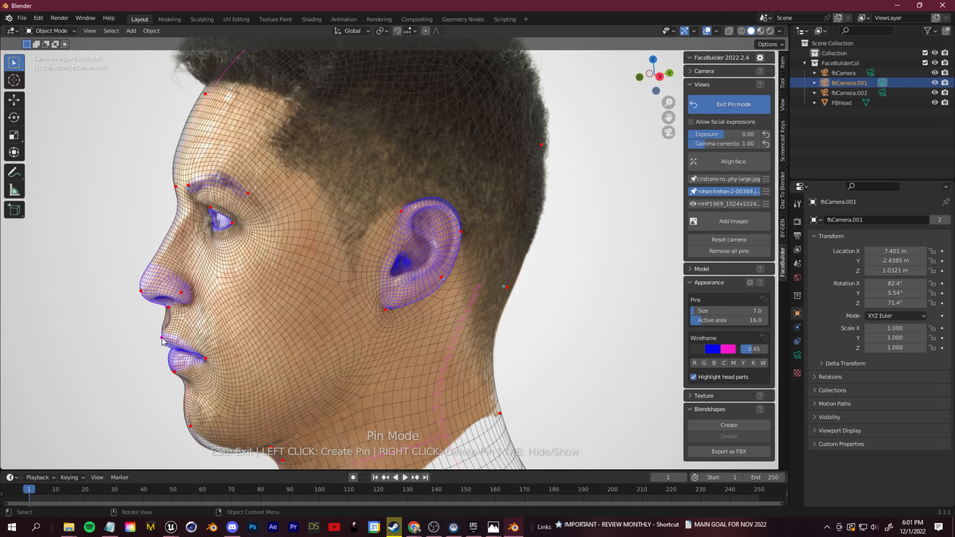
left_click_drag(207, 447, 304, 424)
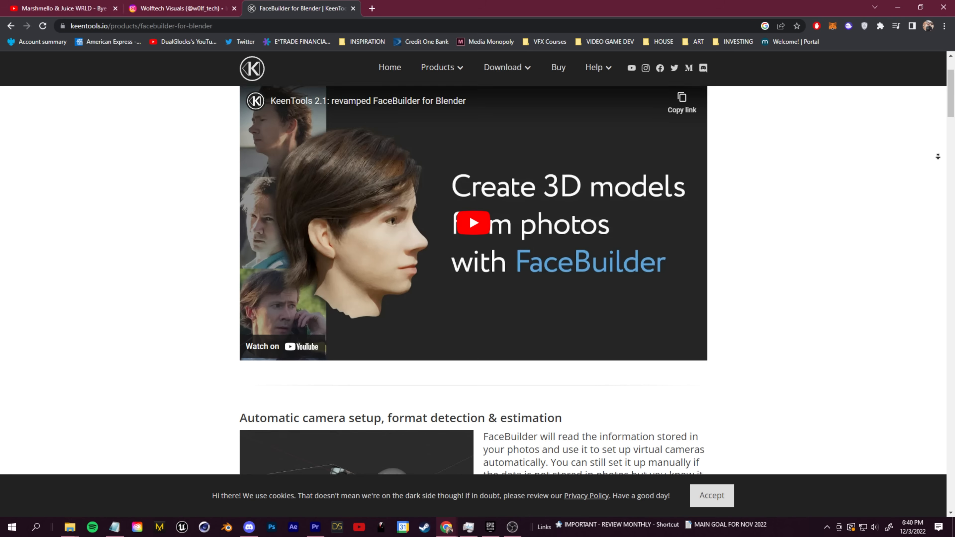
In the web browser, review the FaceBuilder for Blender page and skip ahead in the "Daz Studio Custom Character - Using Morphs" video.
scroll(937, 156, "down", 3)
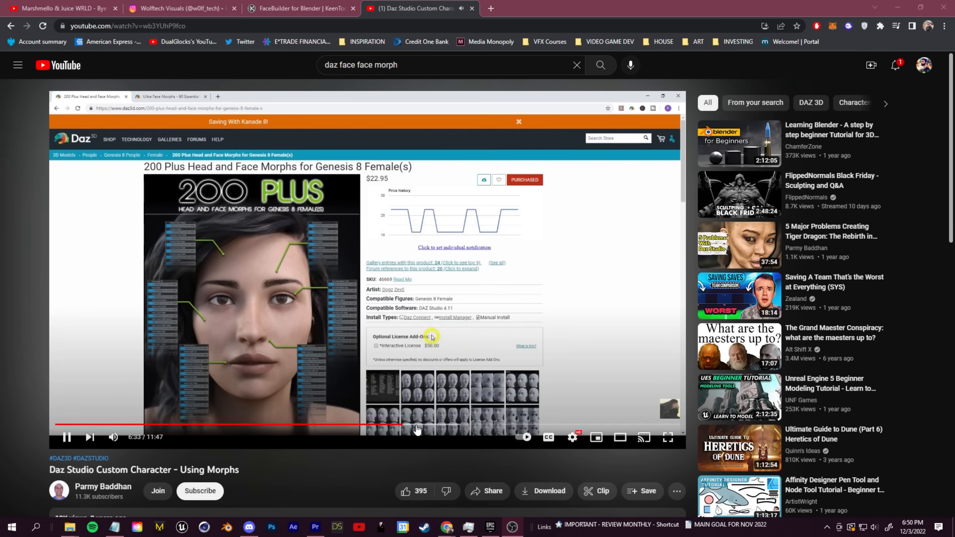
left_click(429, 424)
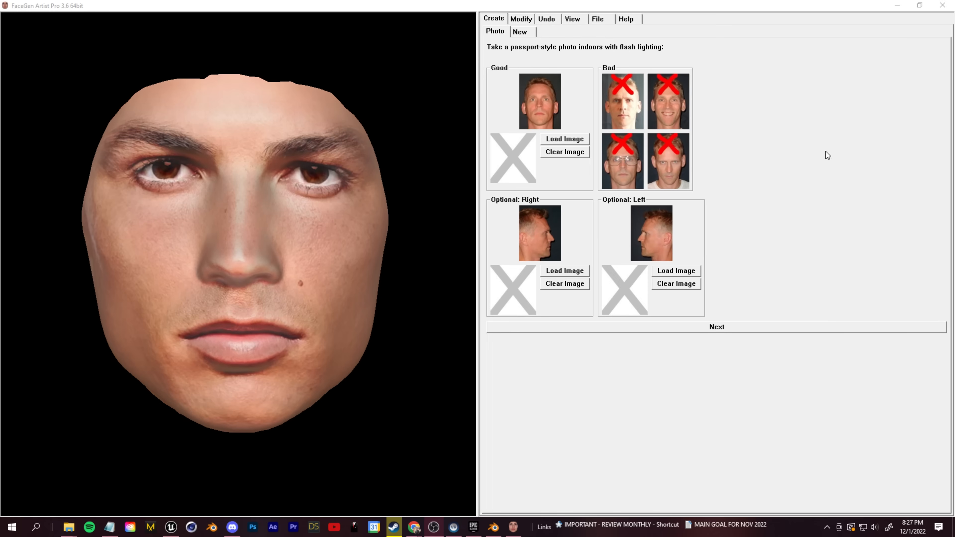
In FaceGen Artist Pro, load IMG-9452 as the frontal photo and mark the facial landmarks, including the outer nostril and chin.
left_click(564, 143)
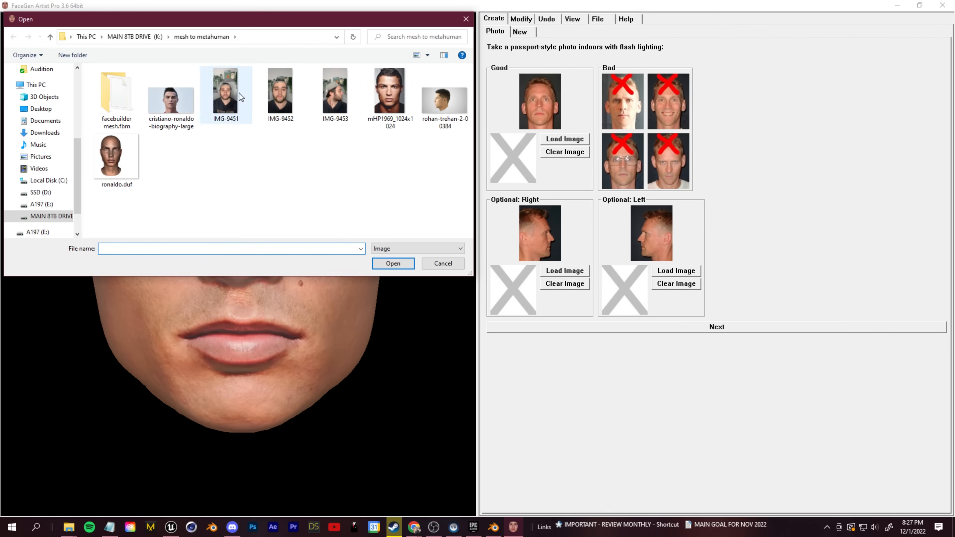
left_click(279, 106)
left_click(405, 264)
left_click(718, 328)
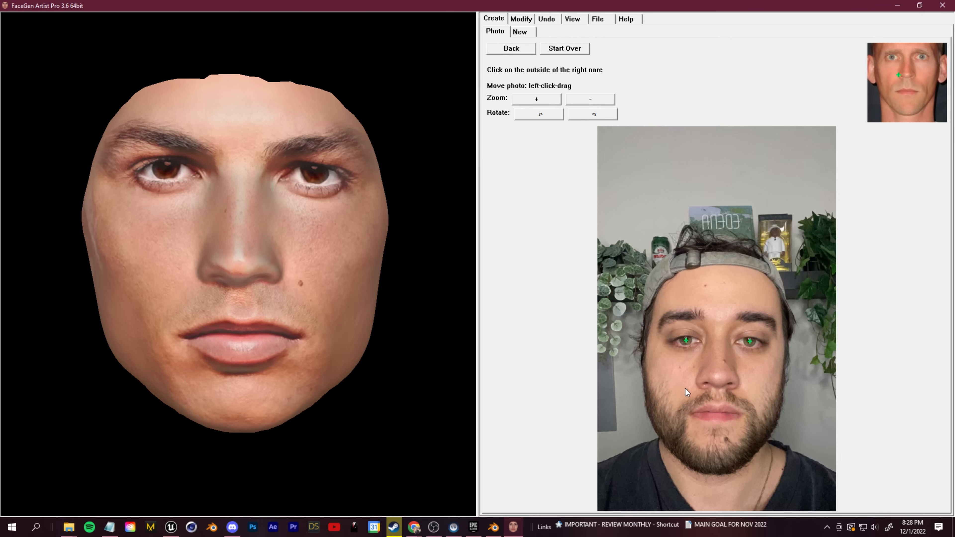
left_click(739, 385)
left_click(718, 474)
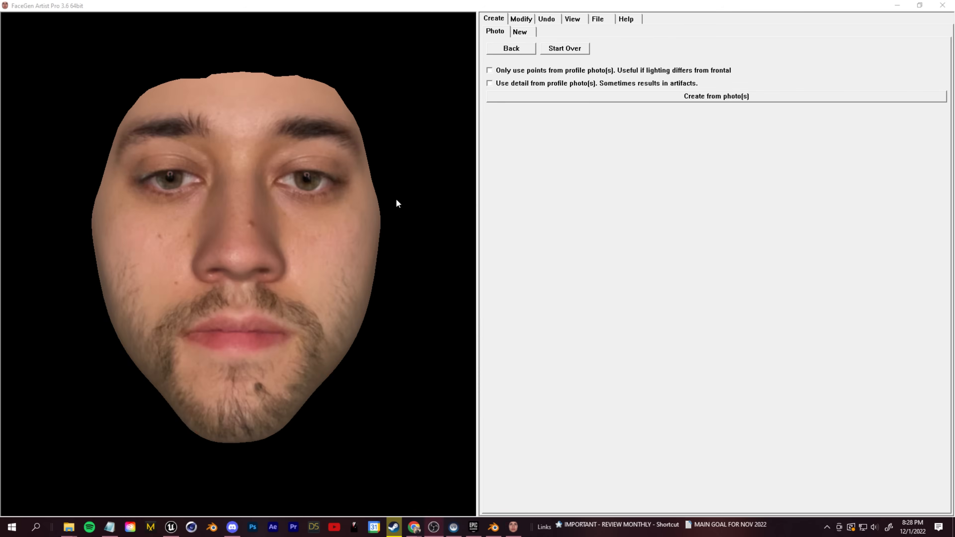
Lower one of the facial shape controls of the generated head using the Modify options.
left_click(523, 20)
scroll(695, 377, "down", 15)
left_click_drag(701, 450, 647, 451)
Export the face to the Daz Genesis 8 Male mesh with parameter name "me" and the default G8M Base color maps.
left_click(608, 21)
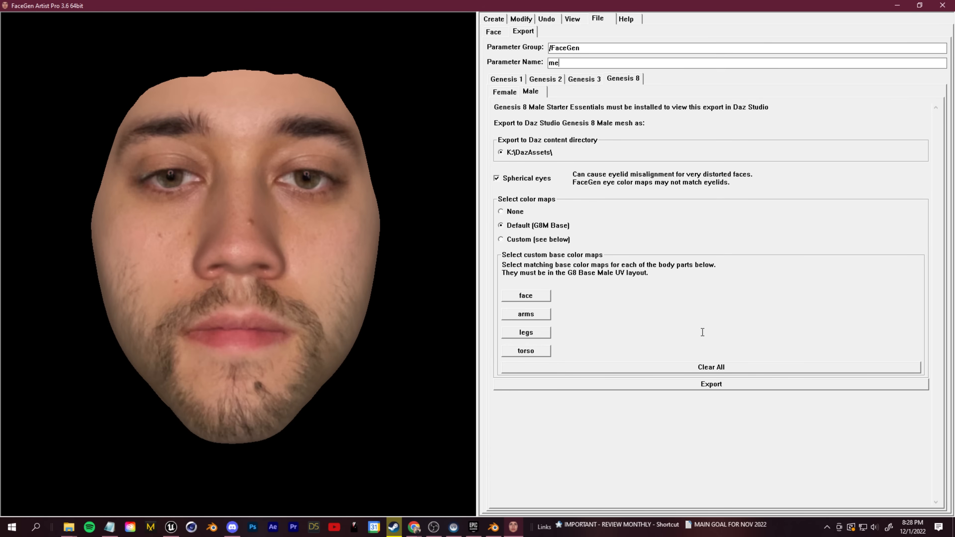
left_click(711, 385)
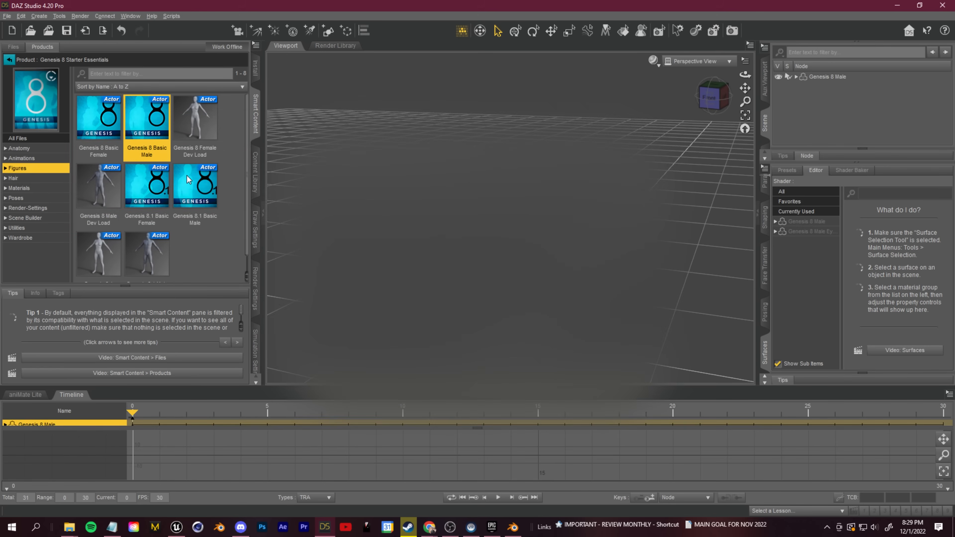
In DAZ Studio, view the Genesis 8 Male from the front and set its "me" head morph to 100%.
left_click(727, 96)
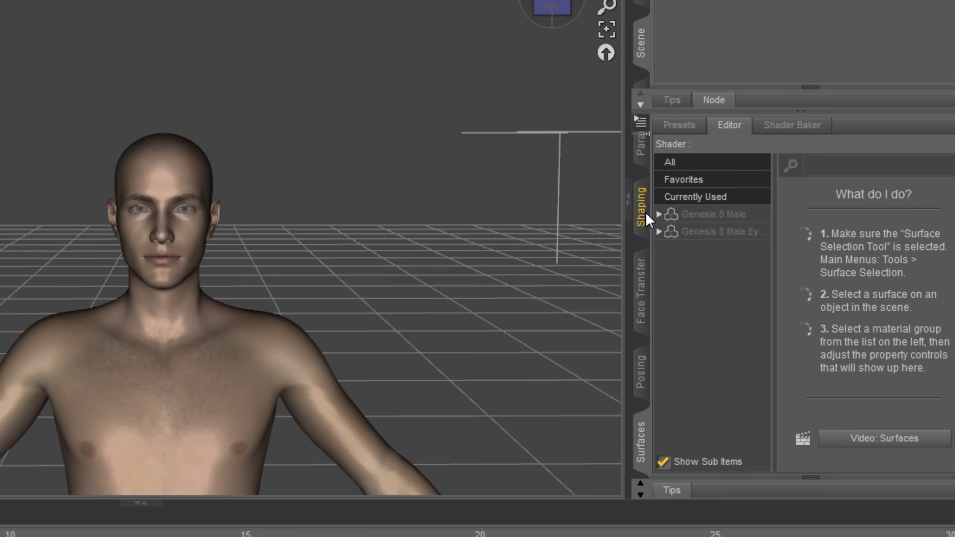
left_click(645, 213)
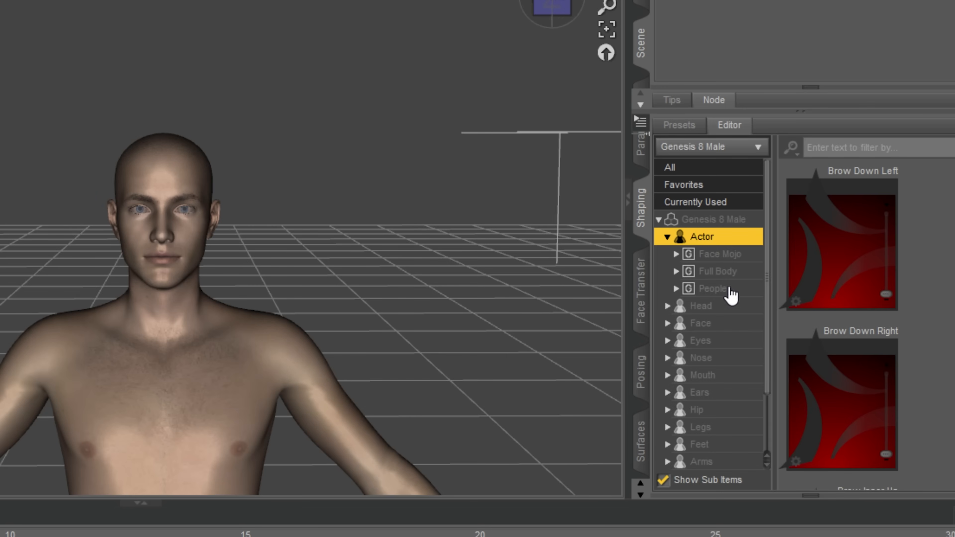
left_click(722, 309)
scroll(861, 380, "down", 5)
scroll(867, 401, "down", 1)
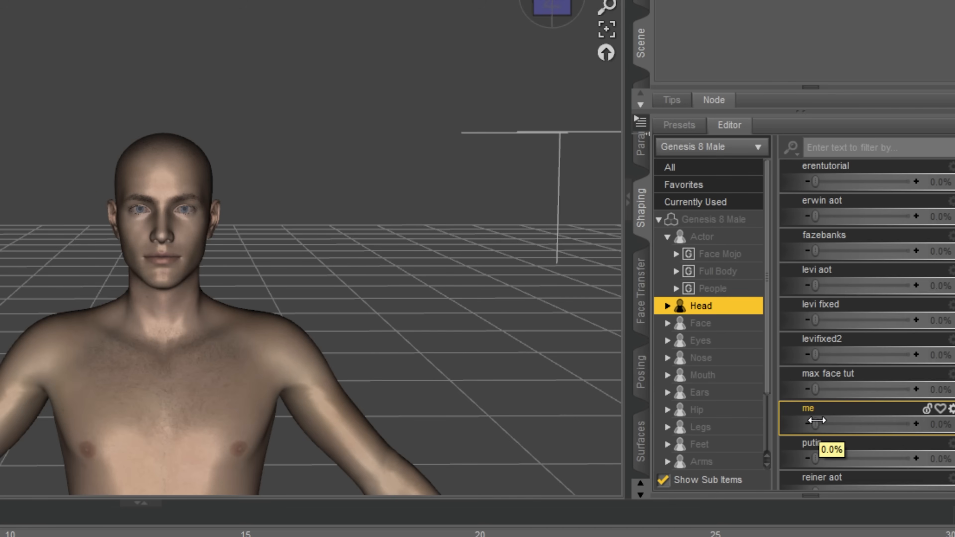
left_click_drag(812, 423, 912, 423)
scroll(209, 320, "up", 5)
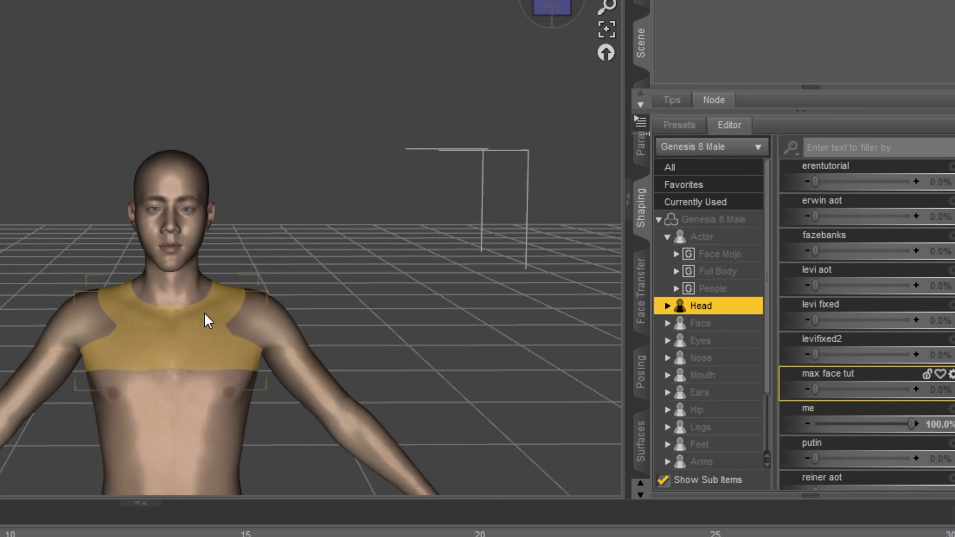
scroll(294, 299, "up", 2)
Select only the Face surface of the Genesis 8 Male for material editing.
left_click(642, 454)
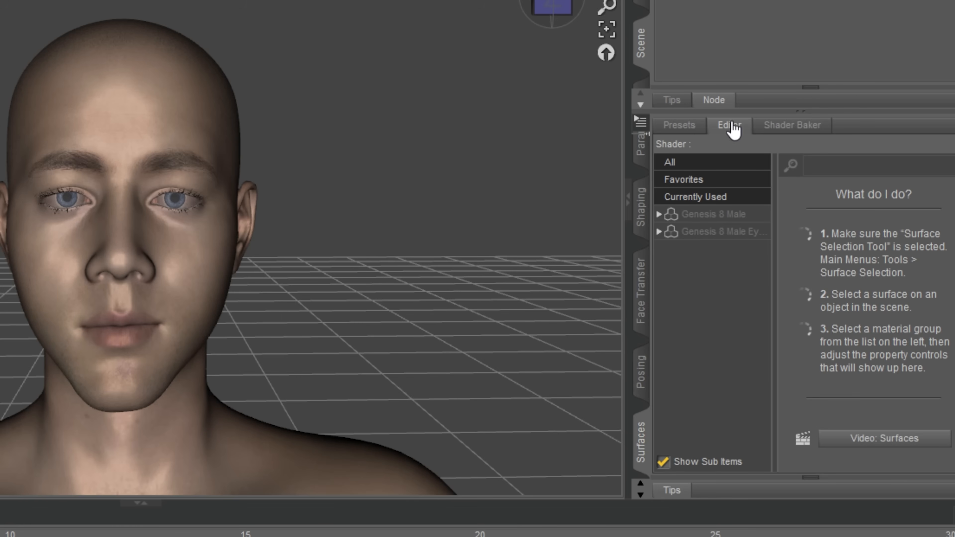
left_click(716, 215)
left_click(661, 215)
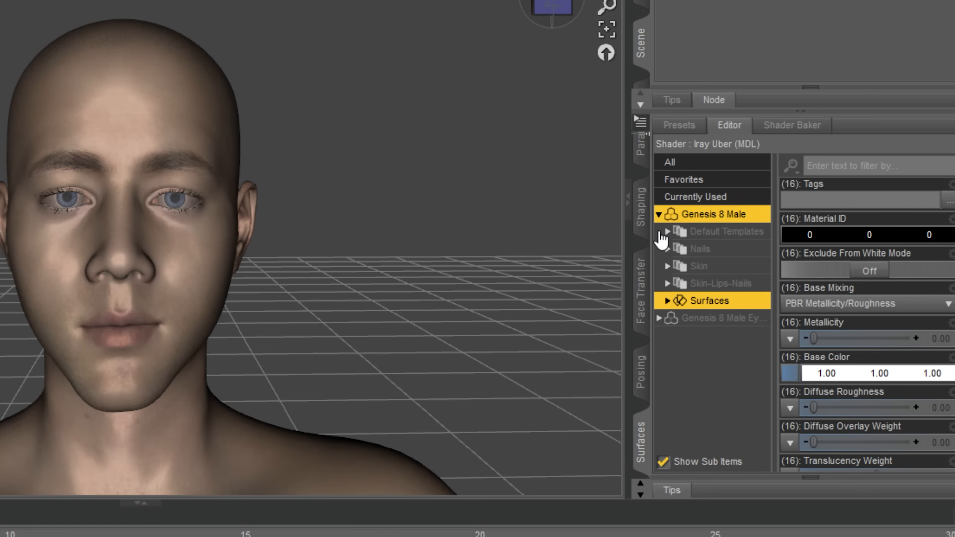
left_click(700, 267)
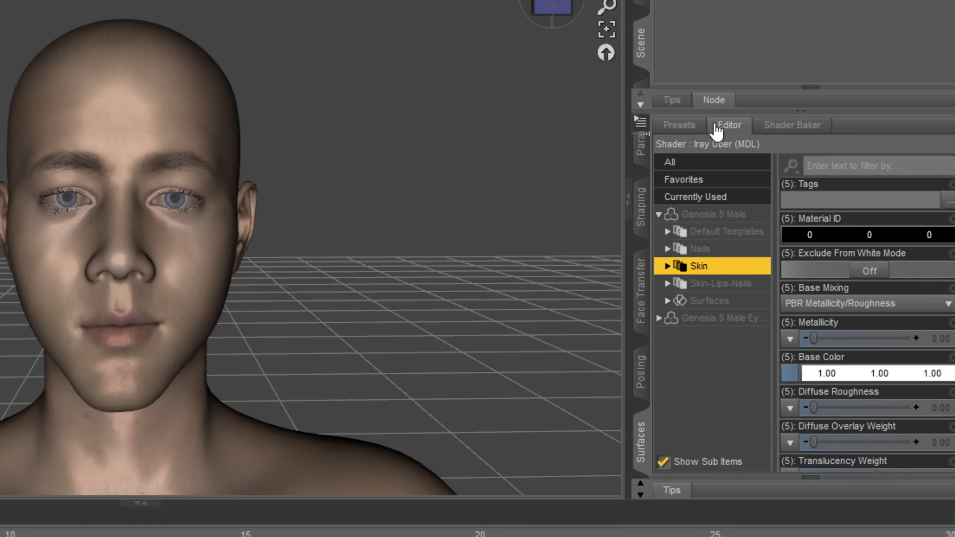
left_click(667, 301)
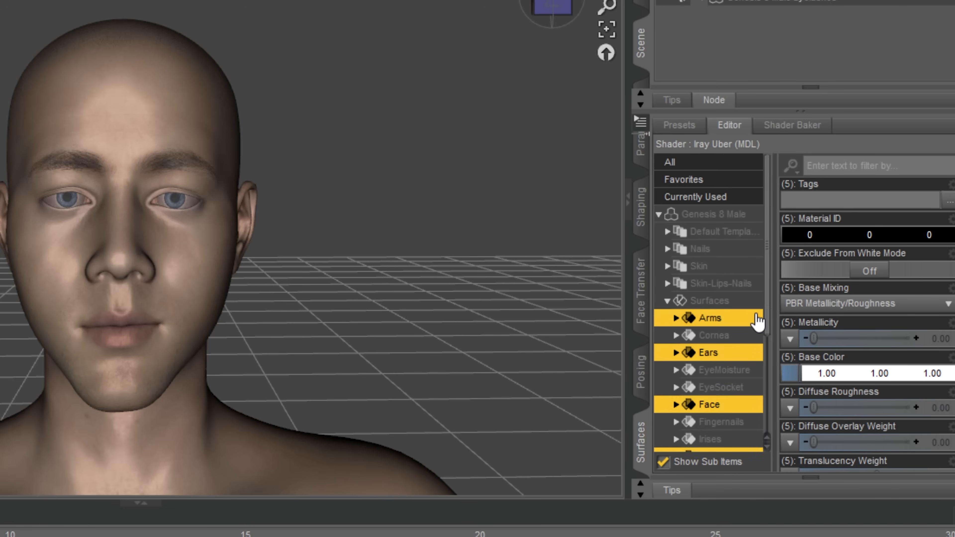
scroll(726, 376, "down", 3)
left_click(728, 359)
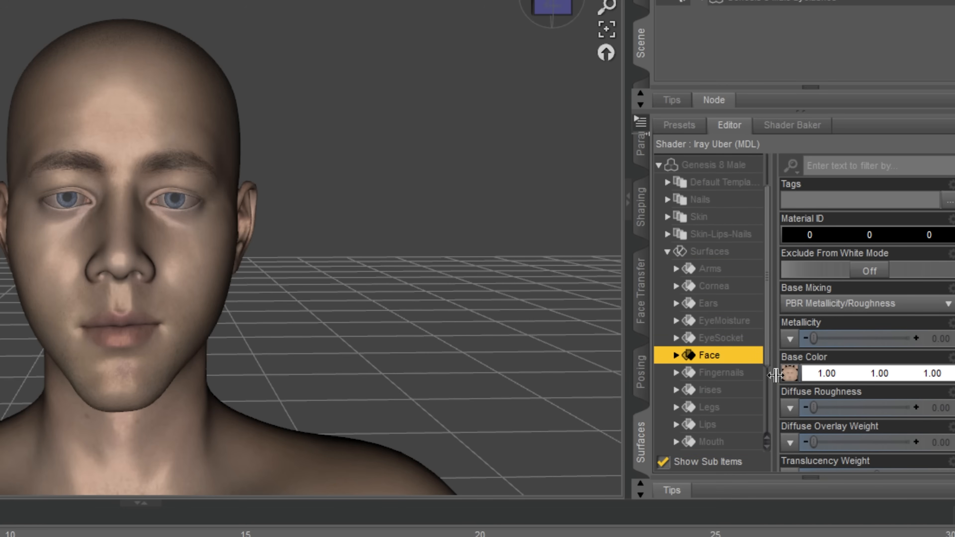
Browse for a new base color image for the Face surface, going to Runtime > Textures > FaceGen > Genesis8M > me.
left_click(790, 374)
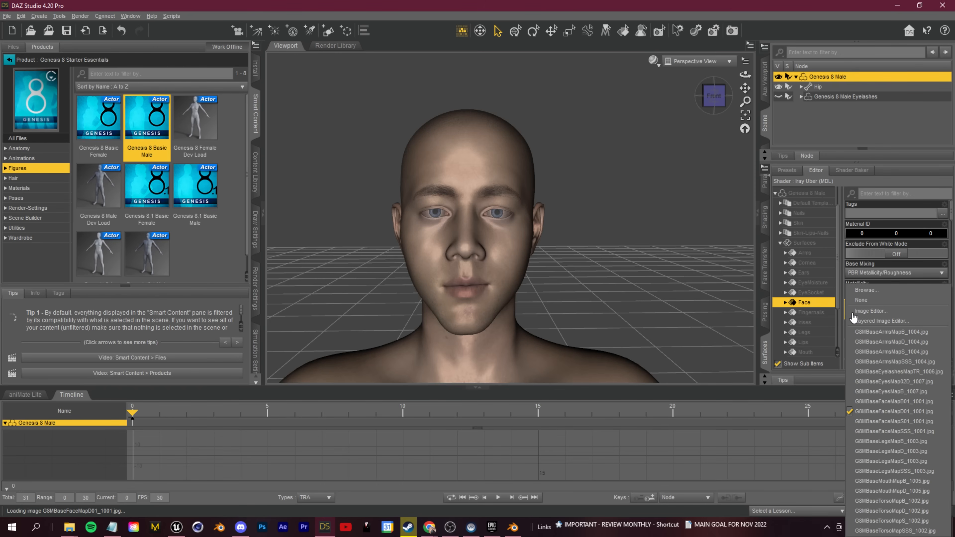
left_click(864, 290)
left_click(869, 291)
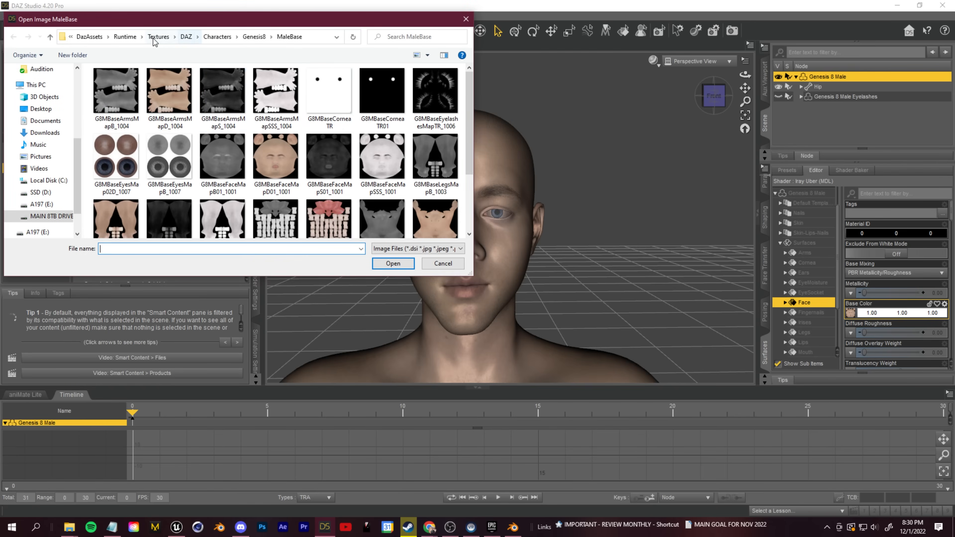
left_click(125, 38)
double_click(125, 130)
scroll(147, 177, "down", 3)
scroll(147, 178, "down", 2)
double_click(133, 150)
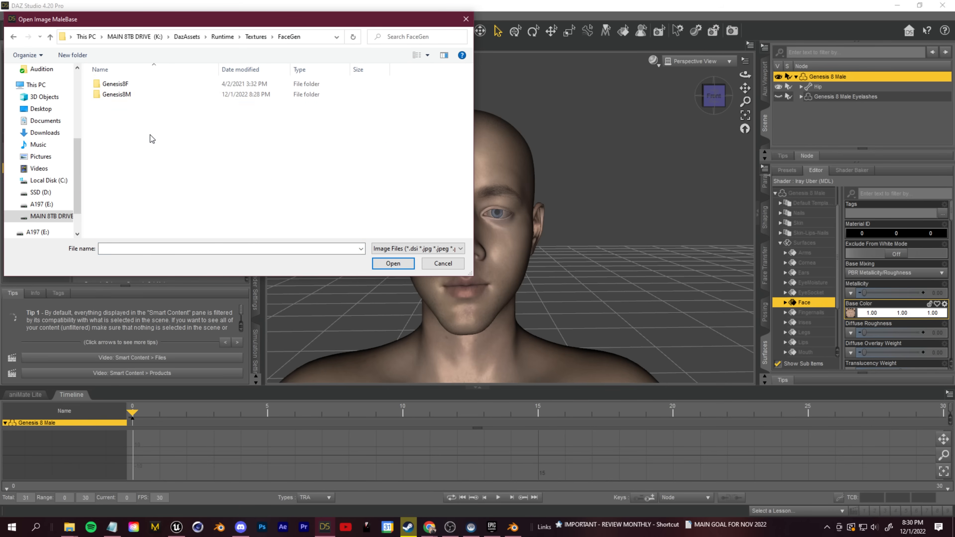
double_click(117, 94)
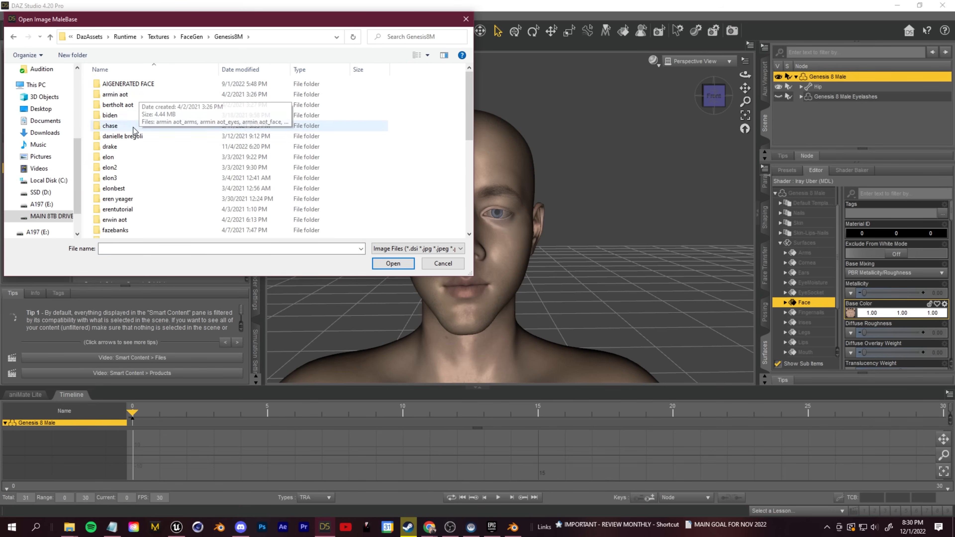
scroll(129, 147, "down", 5)
left_click(125, 140)
double_click(125, 140)
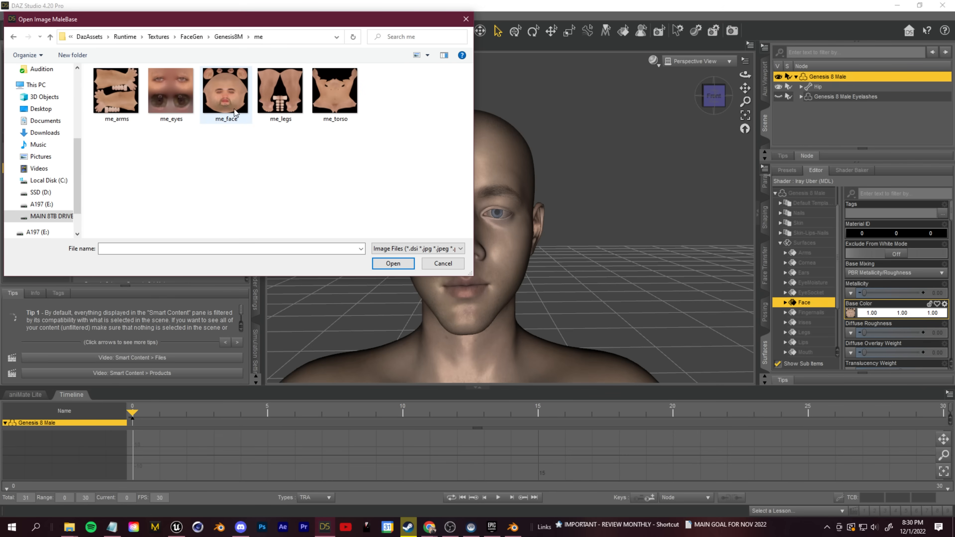
Copy the path of the "me" texture folder and load me_face as the Face surface's base color.
left_click(278, 38)
right_click(208, 37)
left_click(111, 71)
left_click(239, 158)
left_click(226, 92)
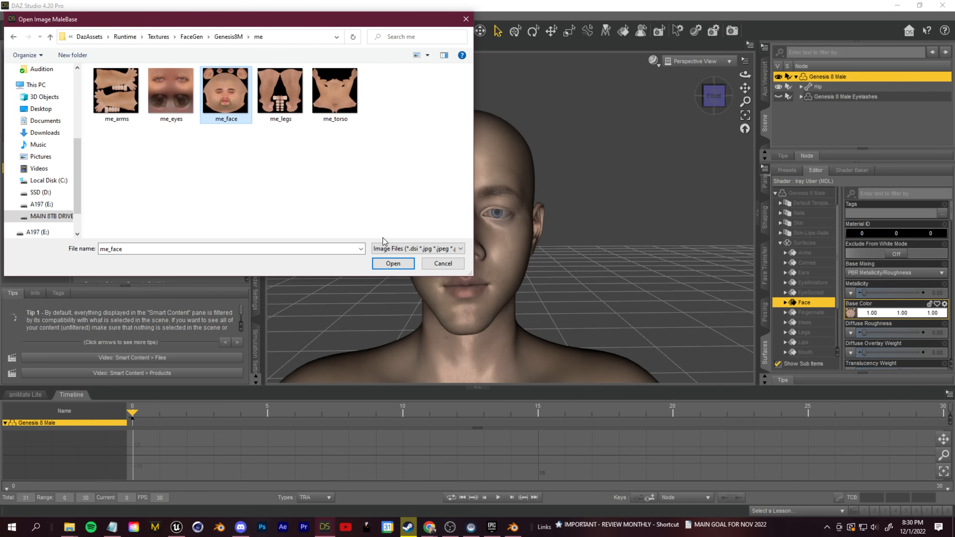
left_click(393, 263)
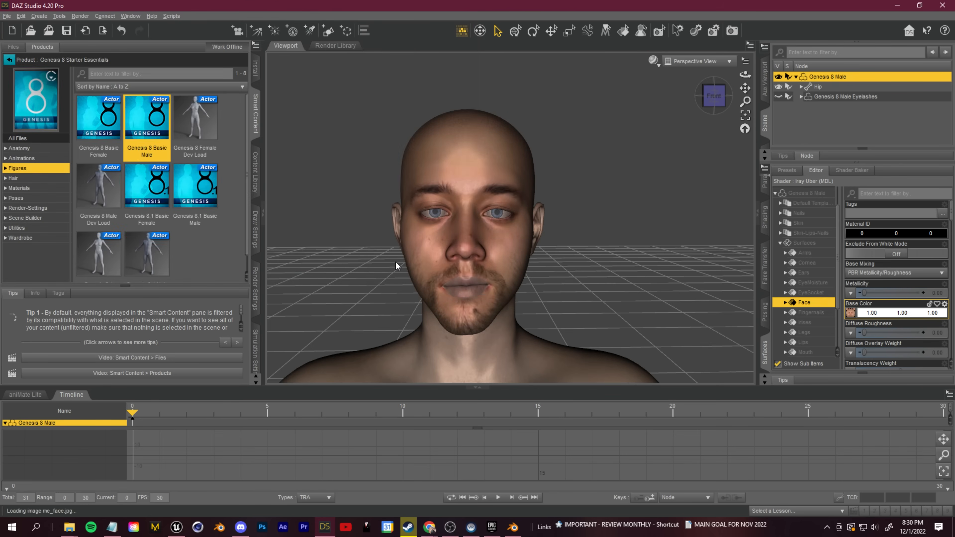
Load me_face from the copied folder path as the base color image of the Lips surface.
left_click(812, 344)
left_click(850, 314)
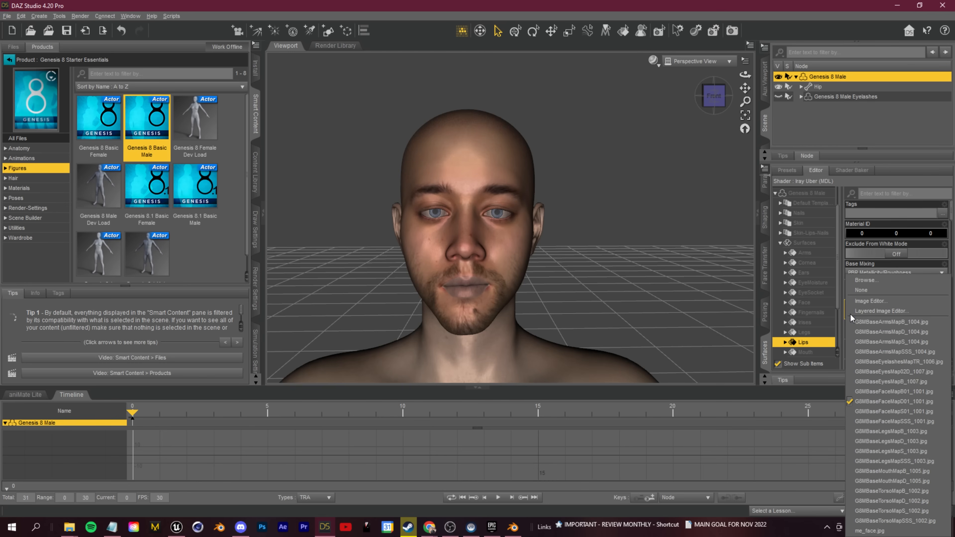
left_click(866, 282)
left_click(315, 37)
key("ctrl+v")
key("Return")
left_click(236, 100)
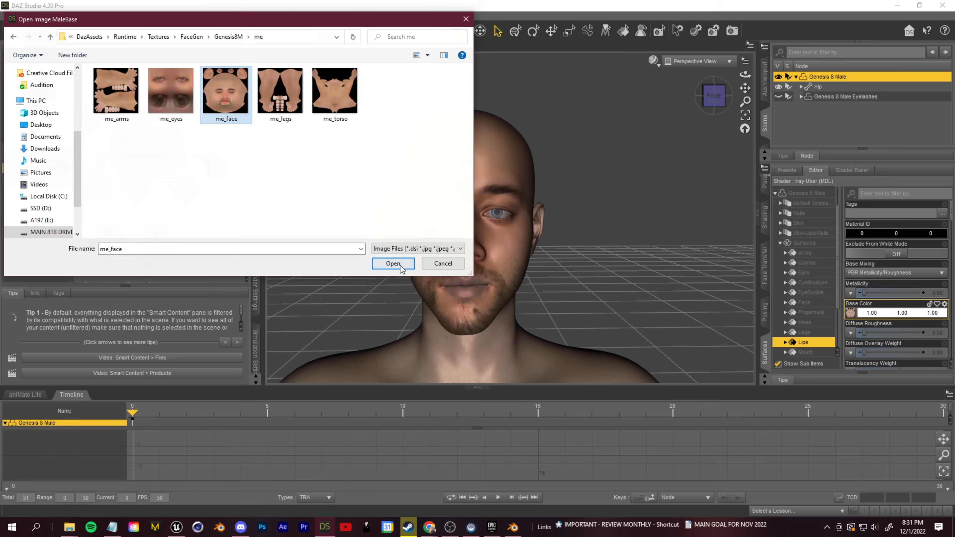
left_click(393, 264)
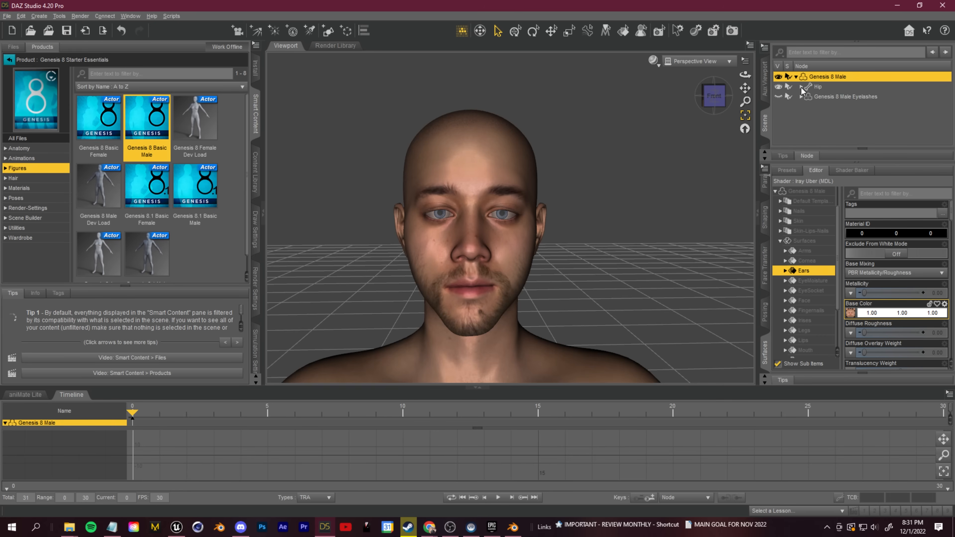
Expand the Genesis 8 Male's full bone hierarchy and hide the body bones so that only the head and neck are shown.
right_click(816, 78)
left_click(793, 127)
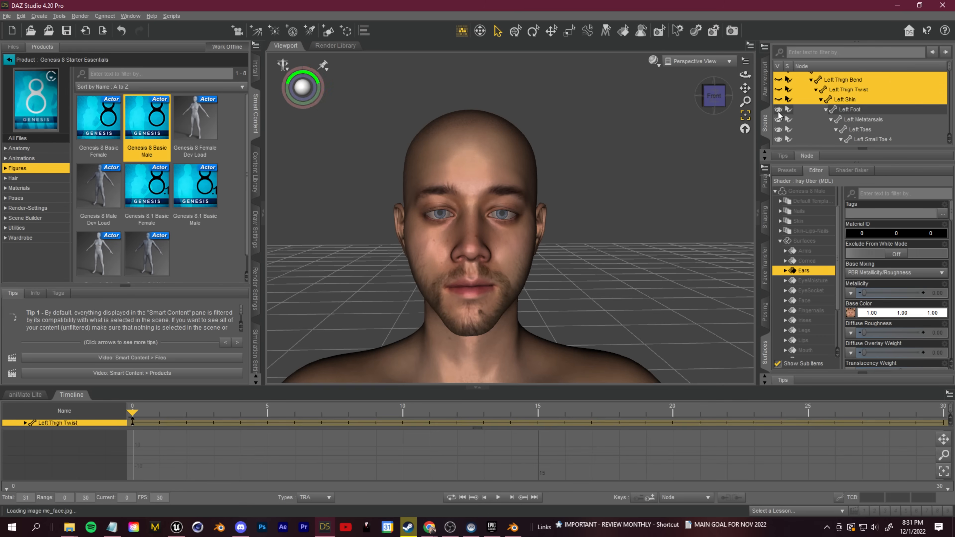
scroll(827, 113, "down", 10)
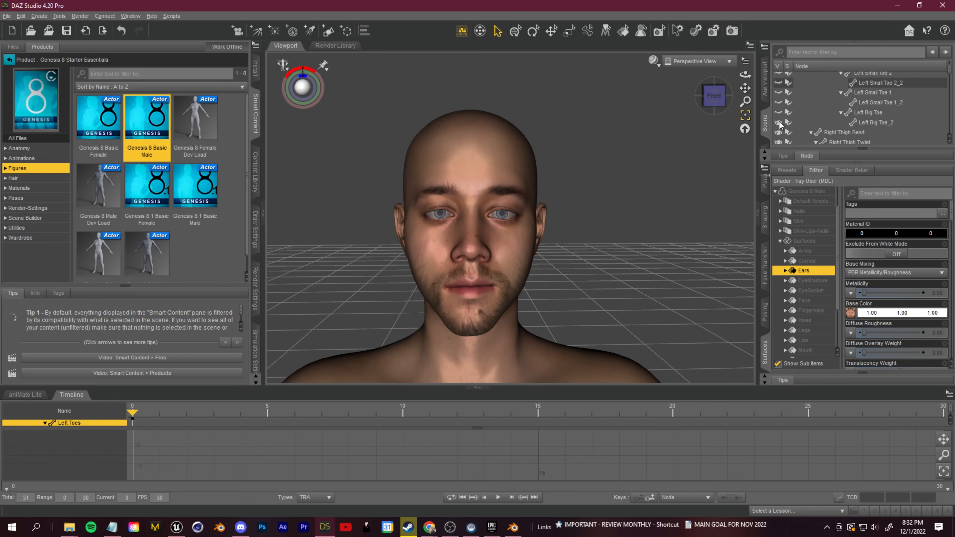
left_click(865, 124)
right_click(871, 125)
left_click(866, 154)
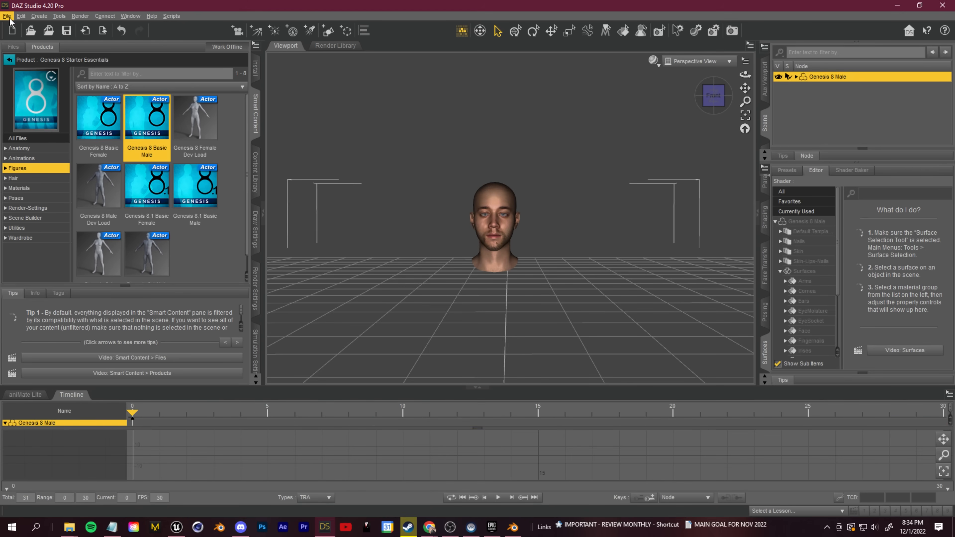
Export the visible head as Wavefront OBJ "meobj" to the "mesh to metahuman" folder, with Ignore Invisible Nodes and Remove Unused Vertices enabled.
left_click(8, 16)
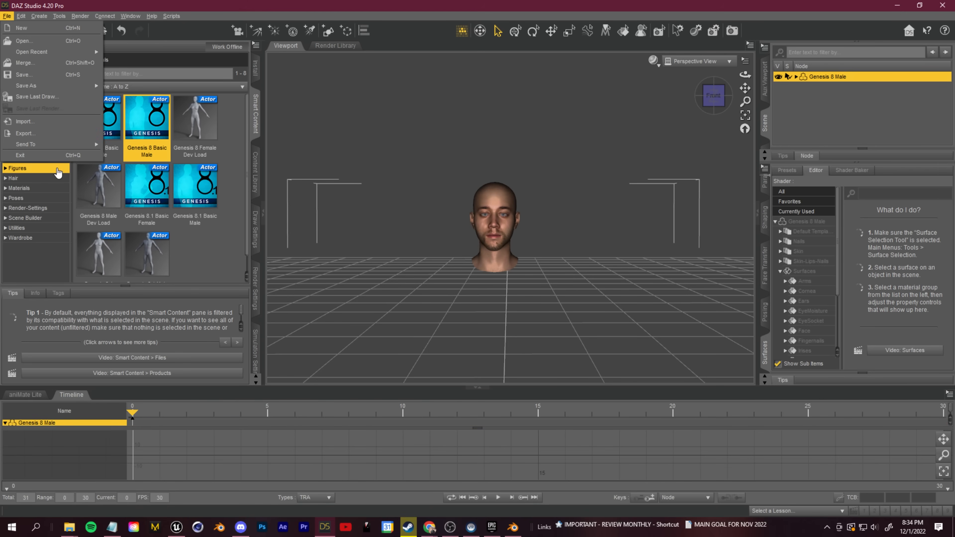
left_click(53, 133)
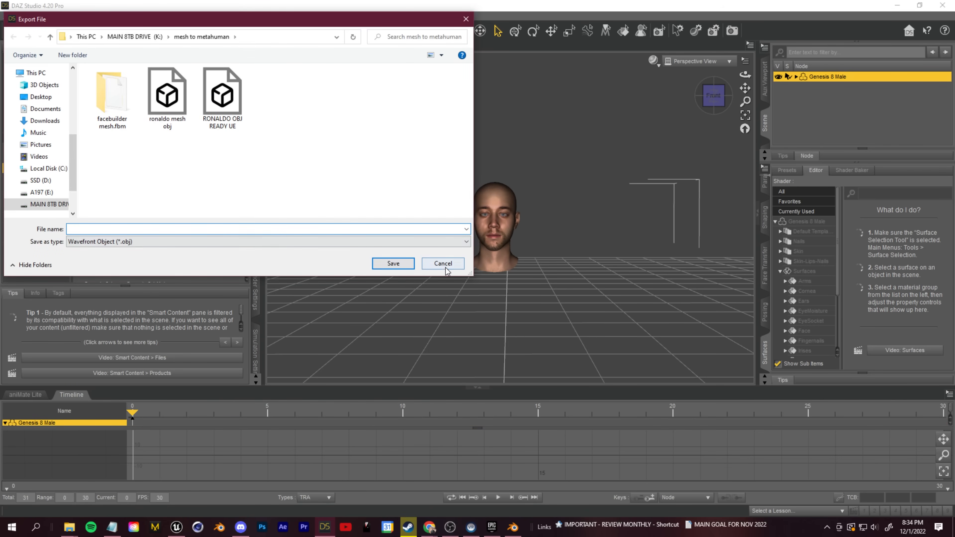
left_click(168, 94)
left_click(393, 263)
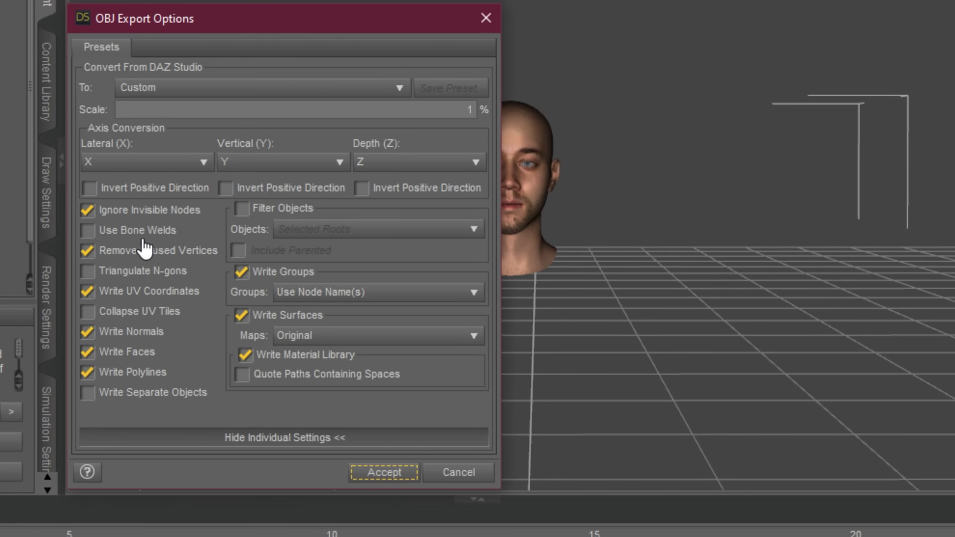
left_click(145, 251)
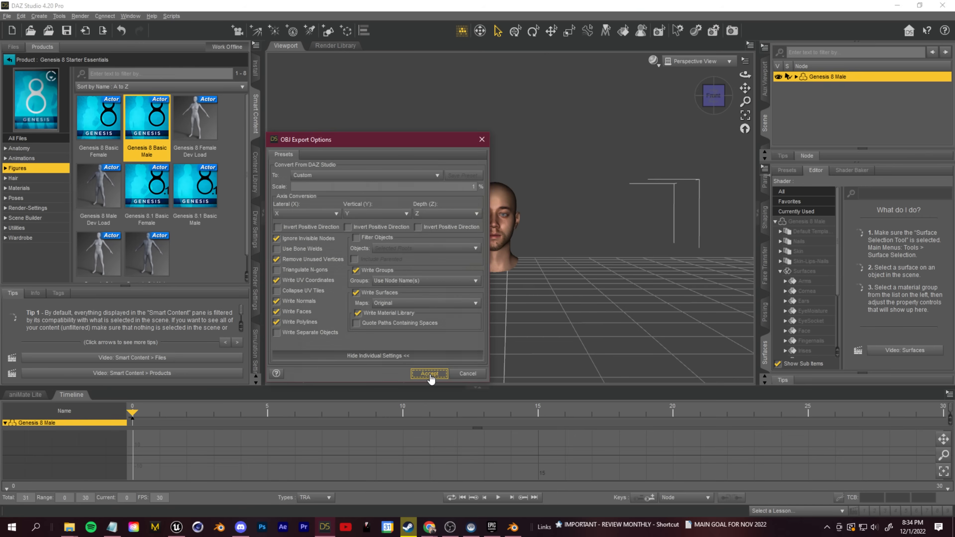
left_click(384, 472)
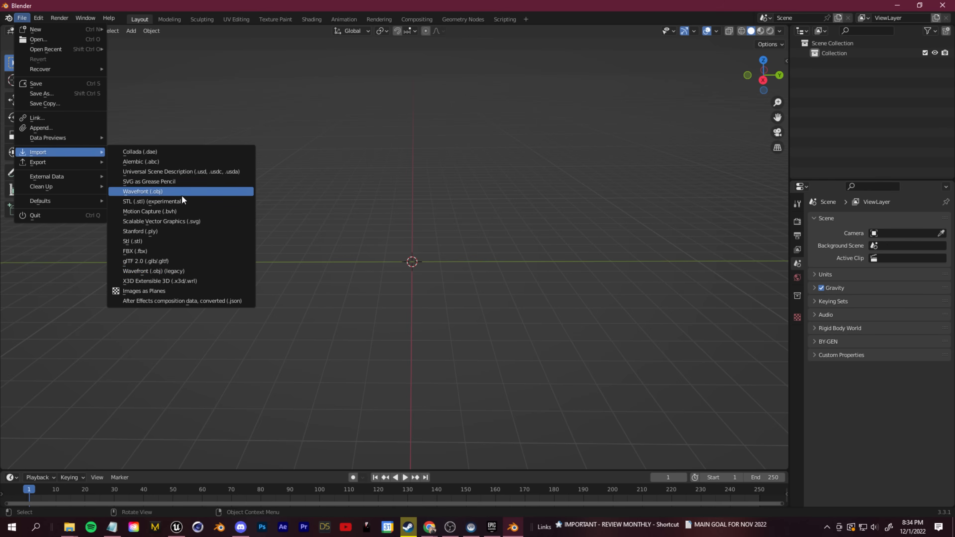
In Blender, import meobj.obj from the "mesh to metahuman" folder as a Wavefront OBJ.
left_click(181, 193)
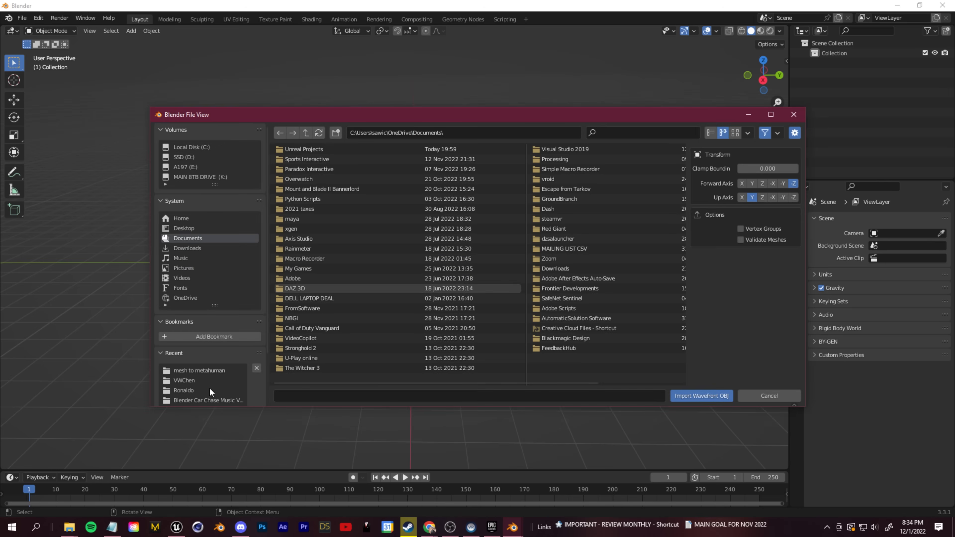
left_click(201, 371)
left_click(299, 169)
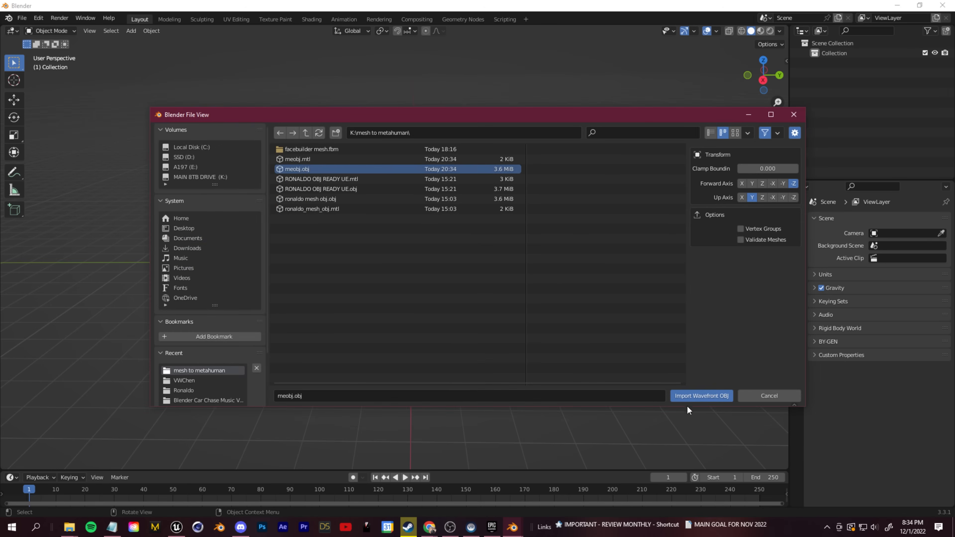
left_click(682, 397)
Show the imported head in rendered viewport shading, viewed from the front.
scroll(393, 214, "up", 6)
middle_click_drag(396, 172, 394, 179)
left_click(772, 32)
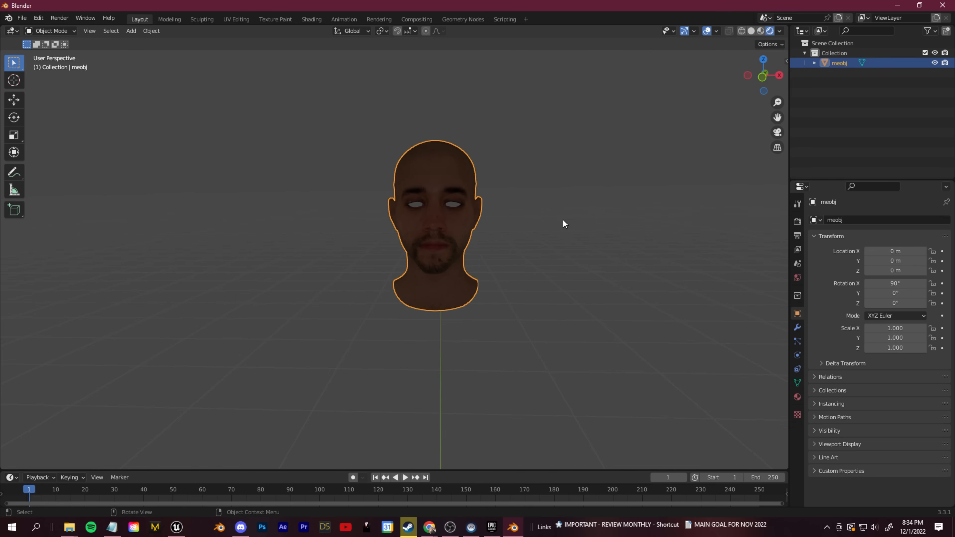
scroll(564, 221, "up", 2)
middle_click_drag(565, 220, 536, 262)
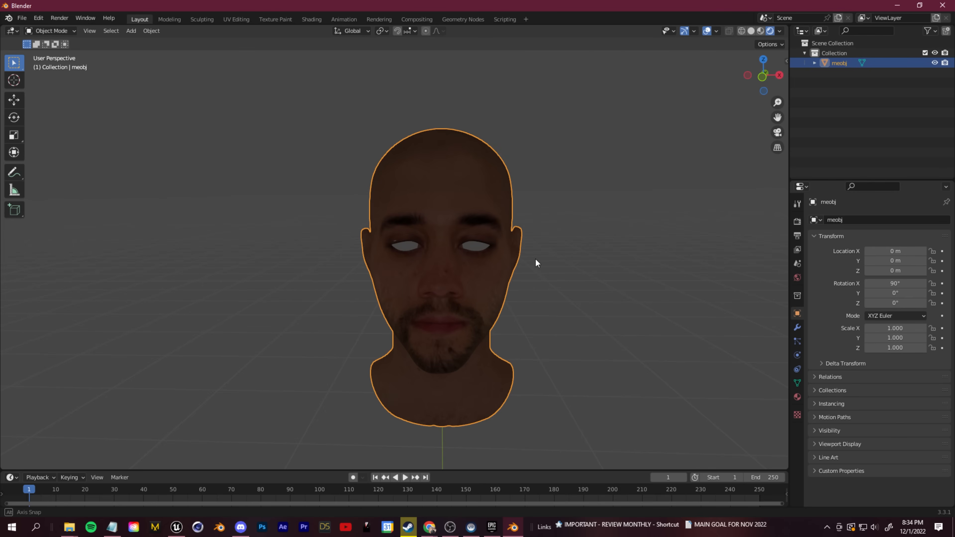
middle_click_drag(537, 263, 472, 246)
In Edit Mode, select the linked geometry of the white outer layer covering one eye and delete it.
key("Tab")
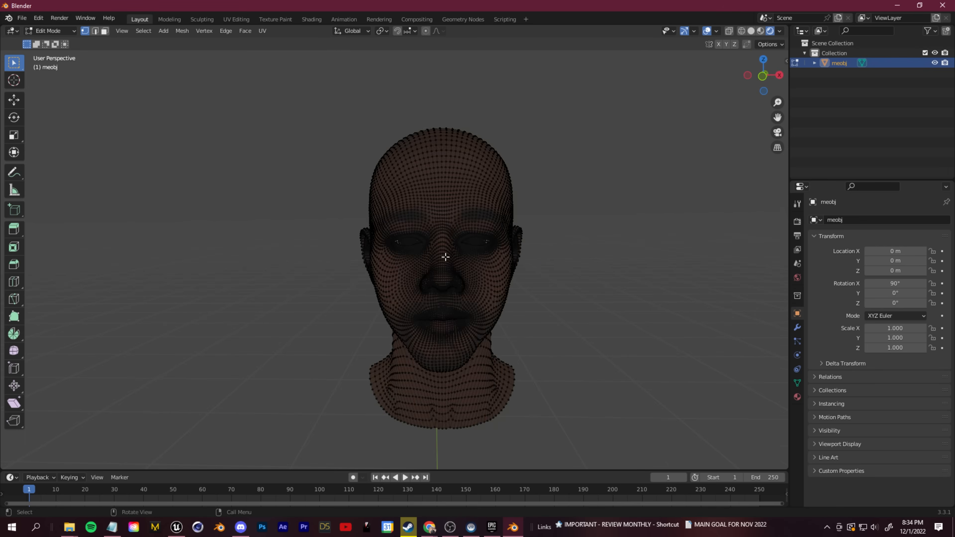
scroll(422, 239, "up", 2)
left_click(144, 30)
mouse_move(203, 208)
left_click(259, 207)
key("x")
left_click(257, 188)
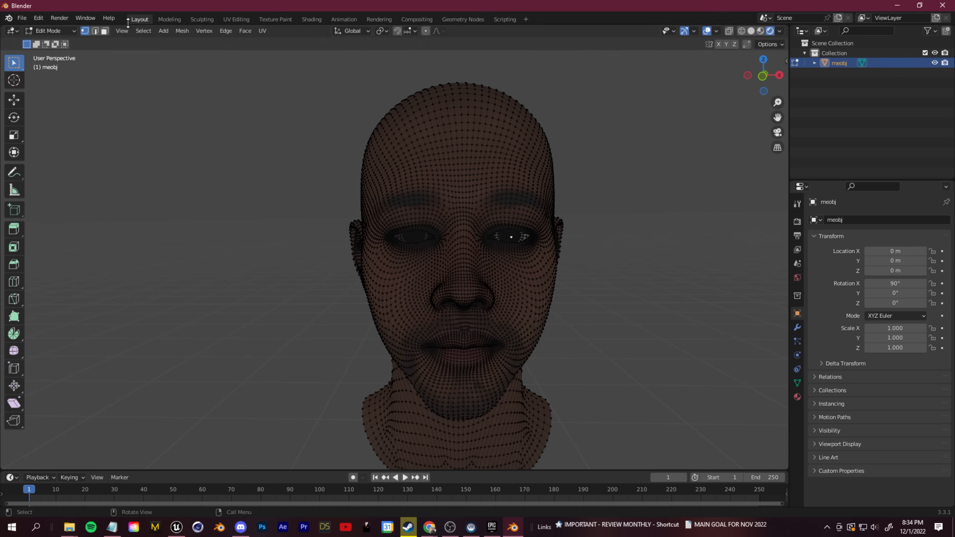
Delete the linked outer layer covering the other eye and return to Object Mode.
left_click(144, 31)
mouse_move(193, 209)
left_click(259, 207)
key("x")
left_click(295, 194)
key("Tab")
scroll(341, 190, "down", 2)
middle_click_drag(337, 192, 338, 221)
scroll(488, 285, "up", 2)
scroll(488, 285, "down", 3)
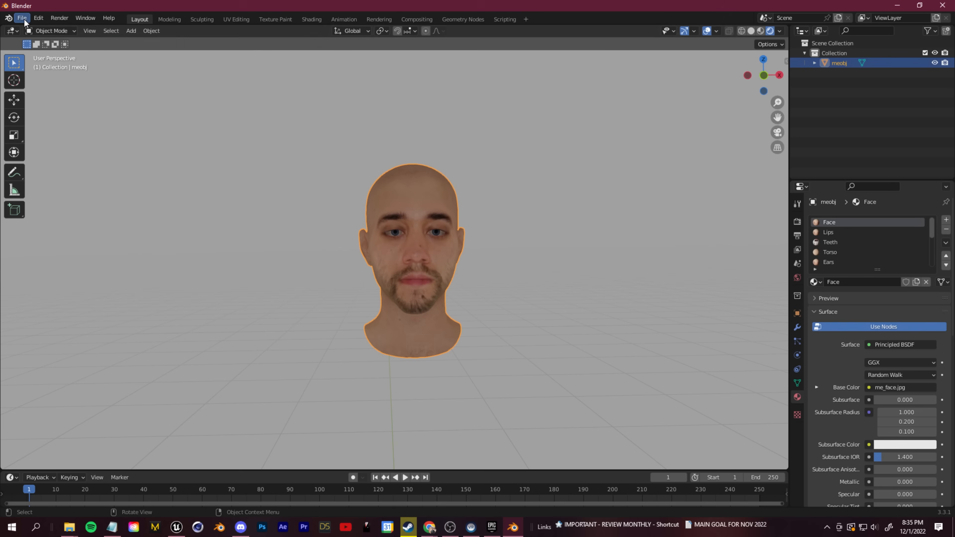
Export the textured head as the FBX file "myfacefbx" in the "mesh to metahuman" folder.
left_click(22, 18)
mouse_move(81, 162)
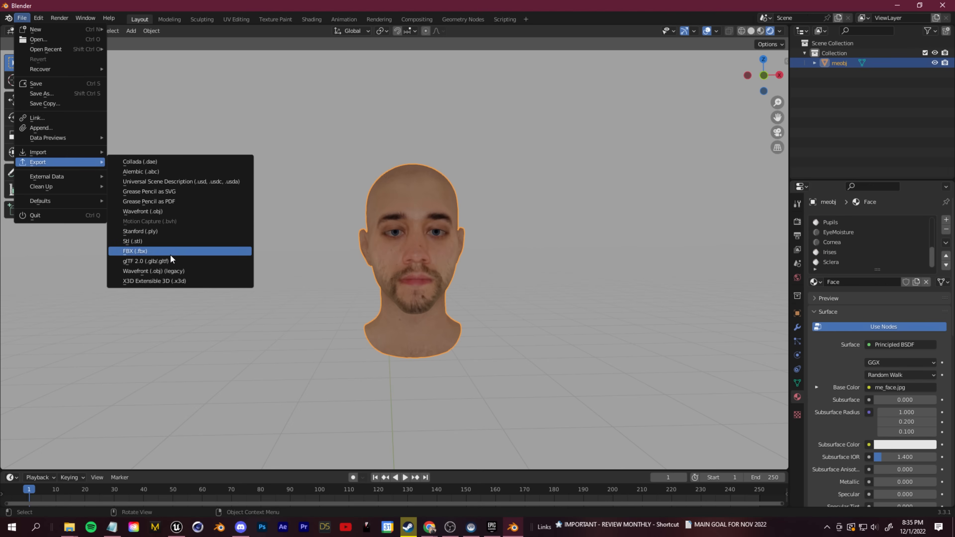
left_click(171, 255)
left_click(200, 370)
left_click(304, 396)
type("m")
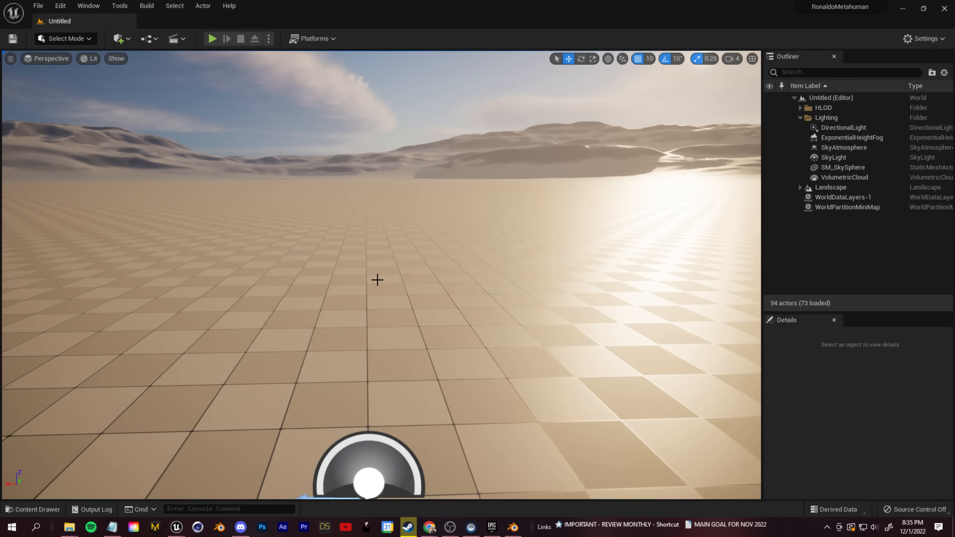
In Unreal Engine, create a folder named "me_metahuman" inside the project's Content folder.
scroll(375, 281, "down", 2)
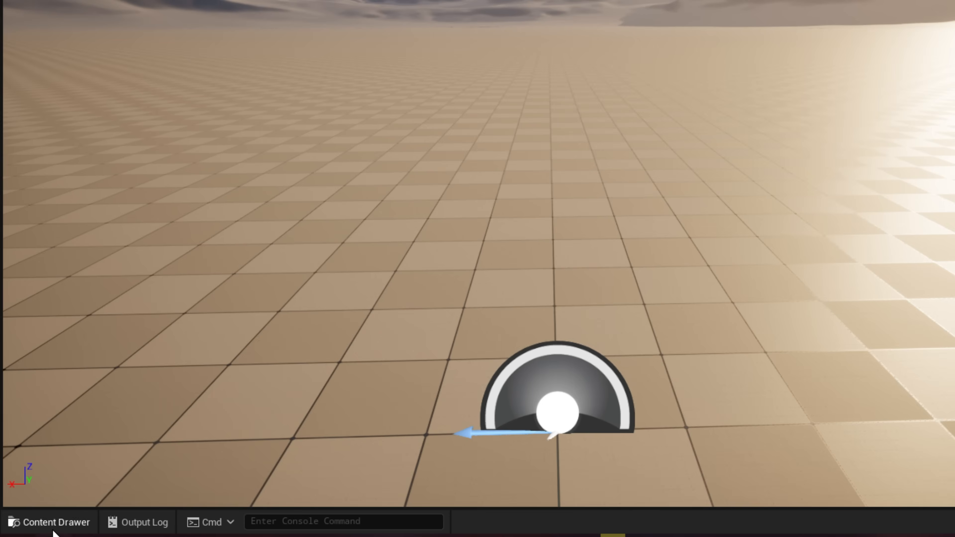
key("ctrl+space")
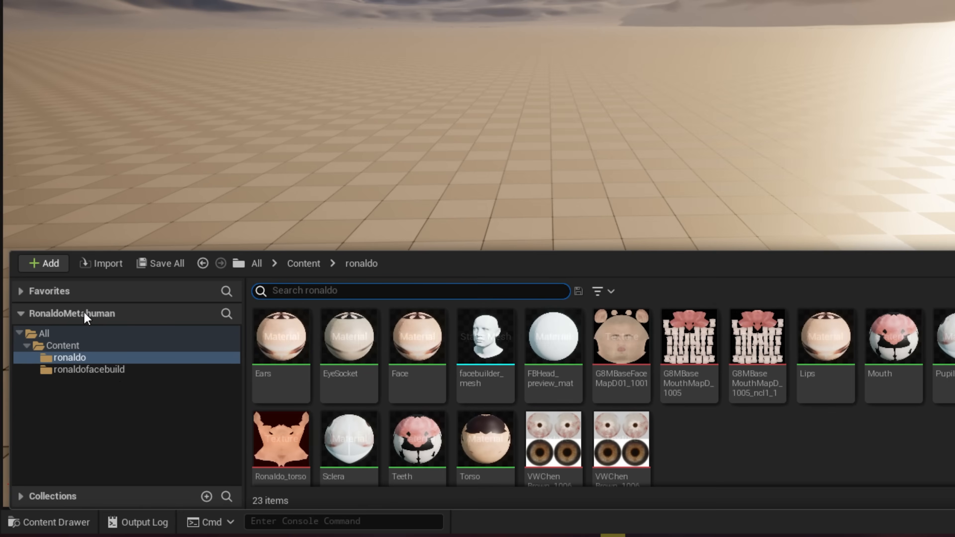
right_click(63, 345)
left_click(151, 10)
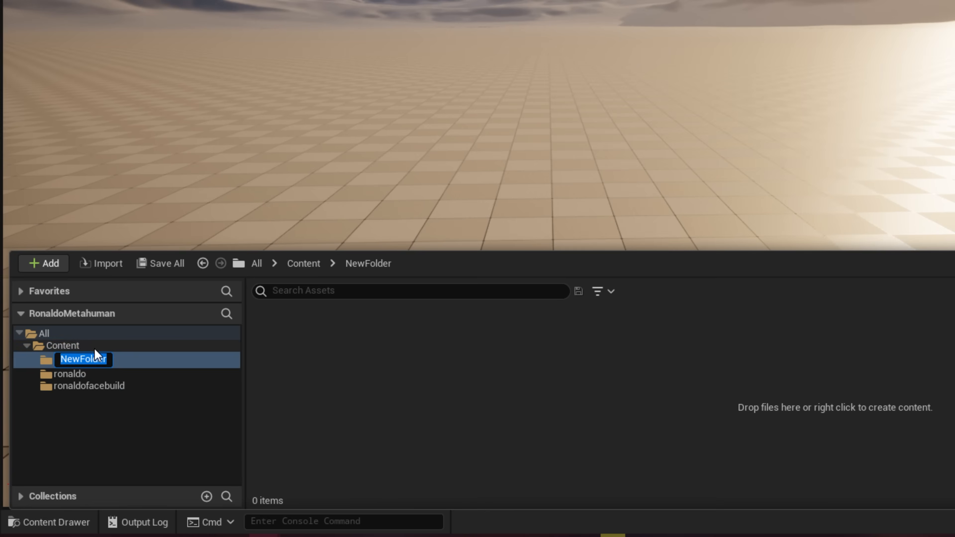
type("me[")
key("BackSpace")
type("_metahuman")
key("Return")
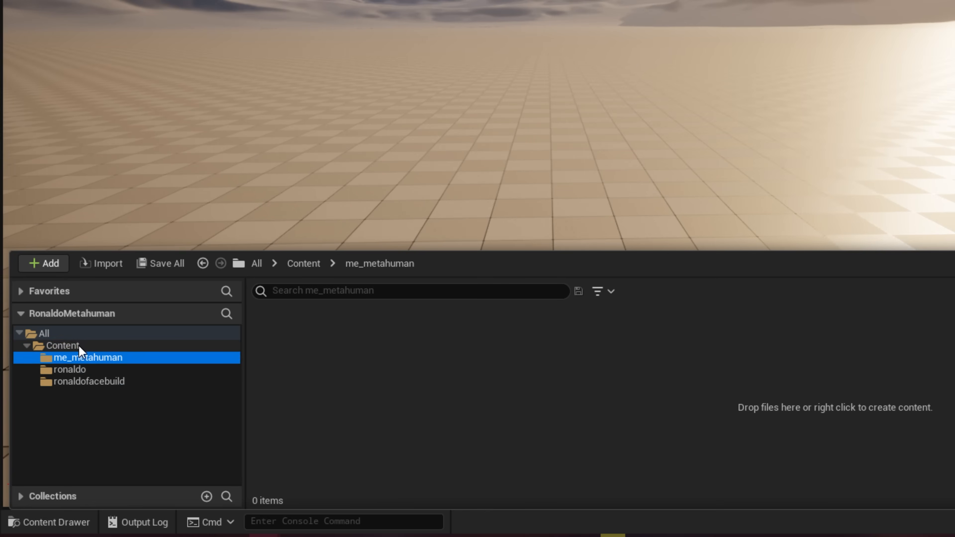
Import myfacefbx from the "mesh to metahuman" folder into the me_metahuman folder.
left_click(43, 264)
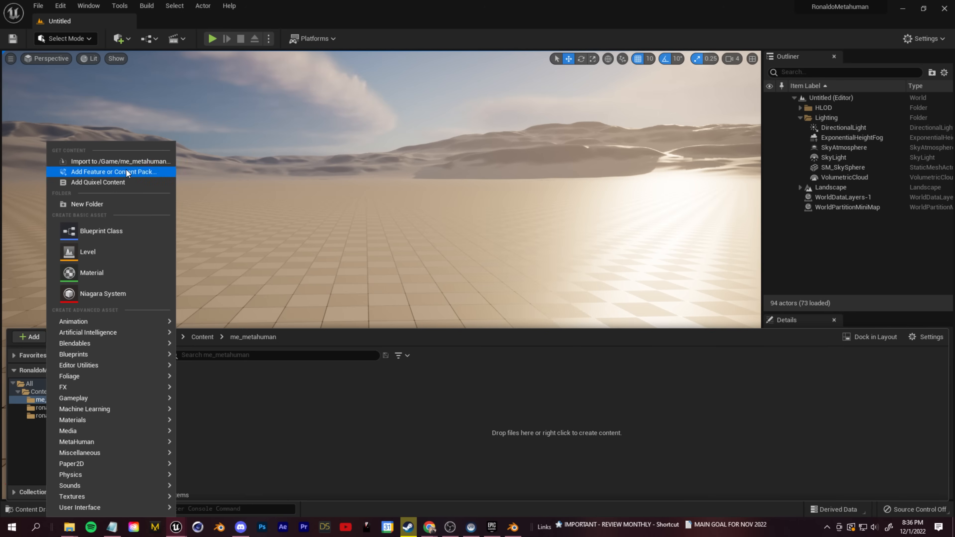
left_click(119, 161)
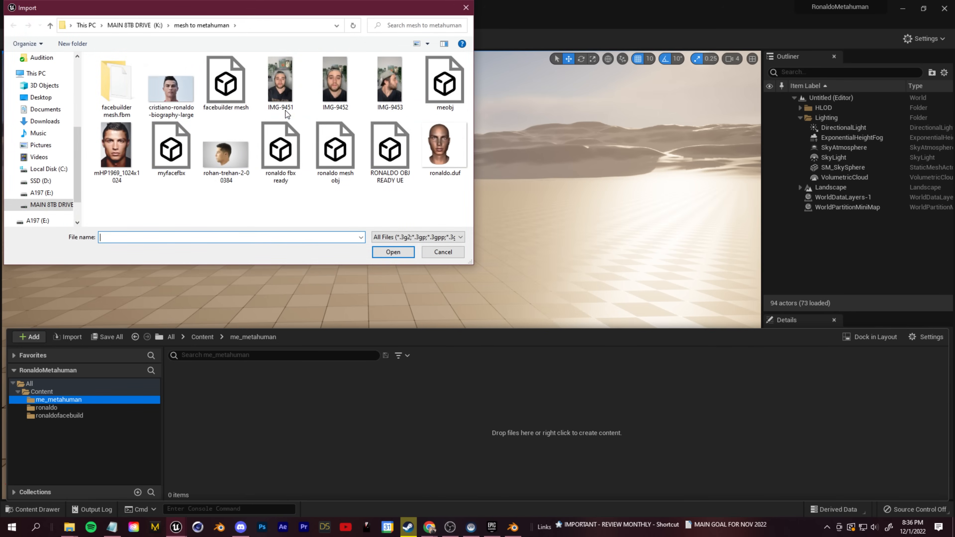
left_click(177, 152)
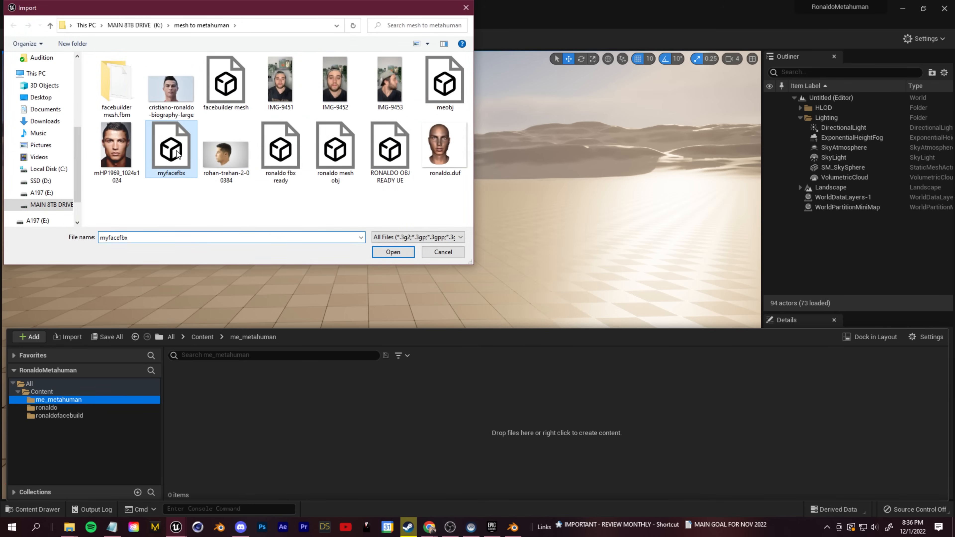
left_click(388, 252)
left_click(454, 452)
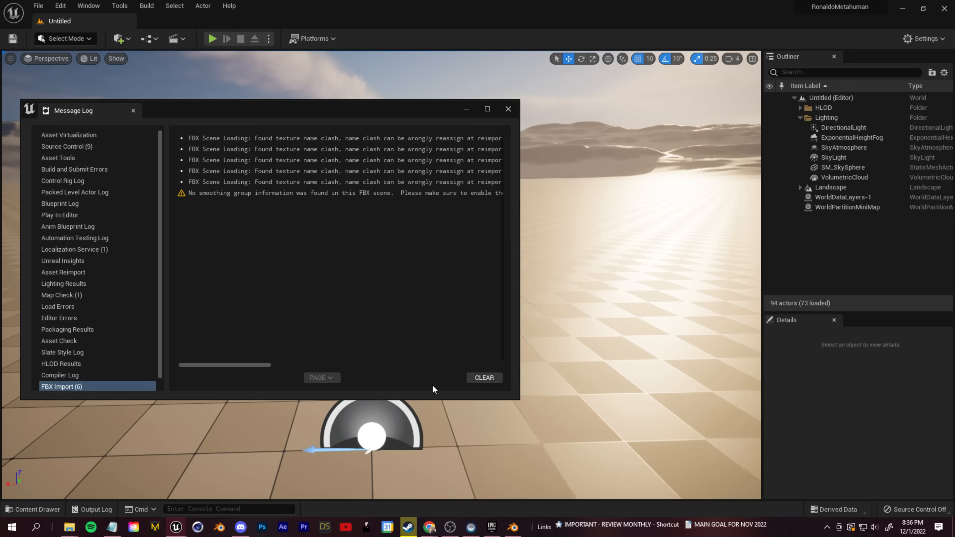
Clear and close the FBX import message log, and bring up the contents of the me_metahuman folder.
left_click(469, 379)
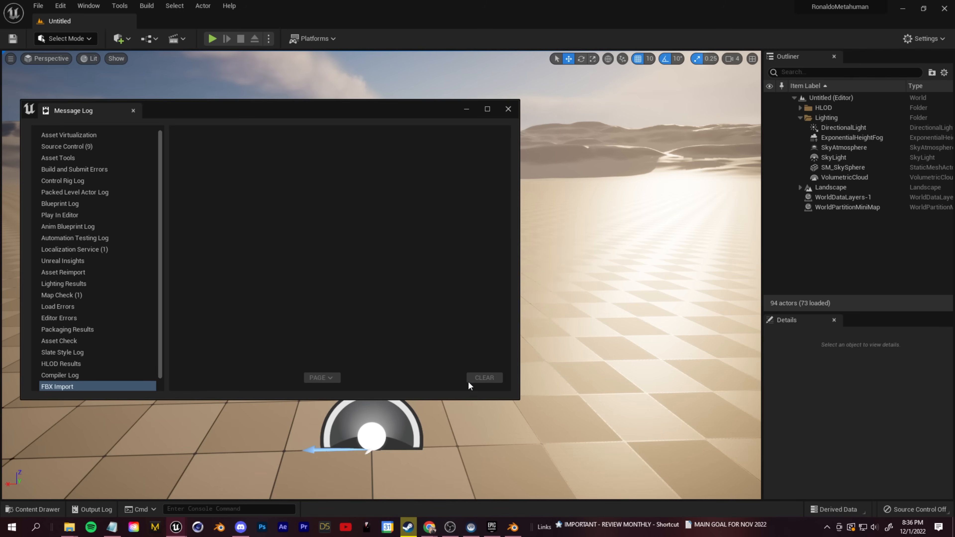
left_click(508, 110)
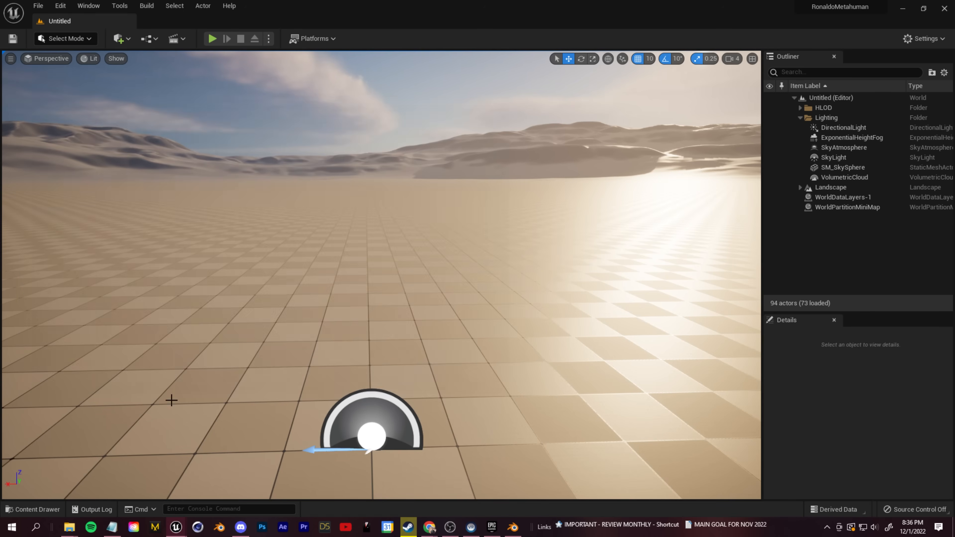
left_click(34, 507)
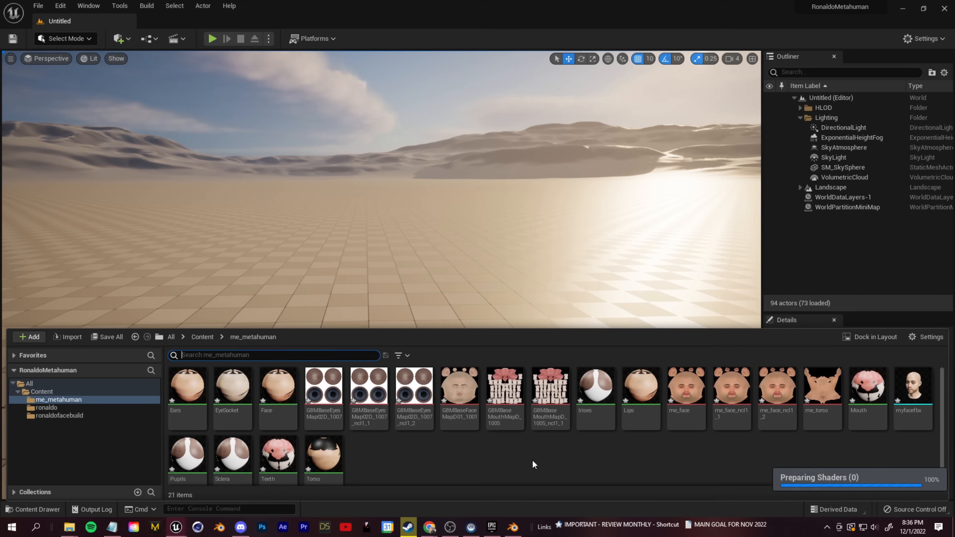
Open the imported myfacefbx static mesh and examine the head up close.
double_click(913, 390)
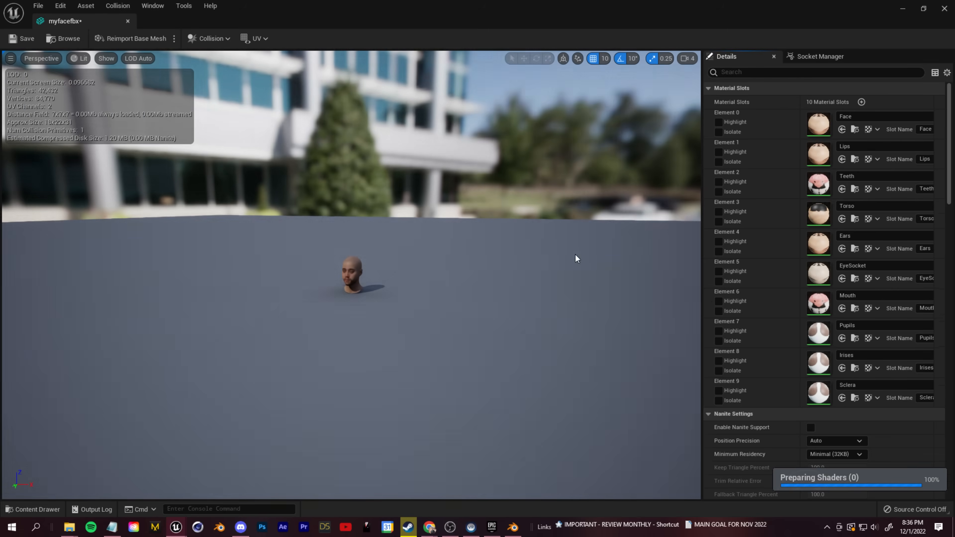
scroll(294, 291, "up", 5)
mouse_move(251, 221)
middle_mouse_down()
mouse_move(288, 222)
mouse_move(158, 226)
mouse_move(250, 221)
middle_mouse_up()
scroll(266, 212, "up", 8)
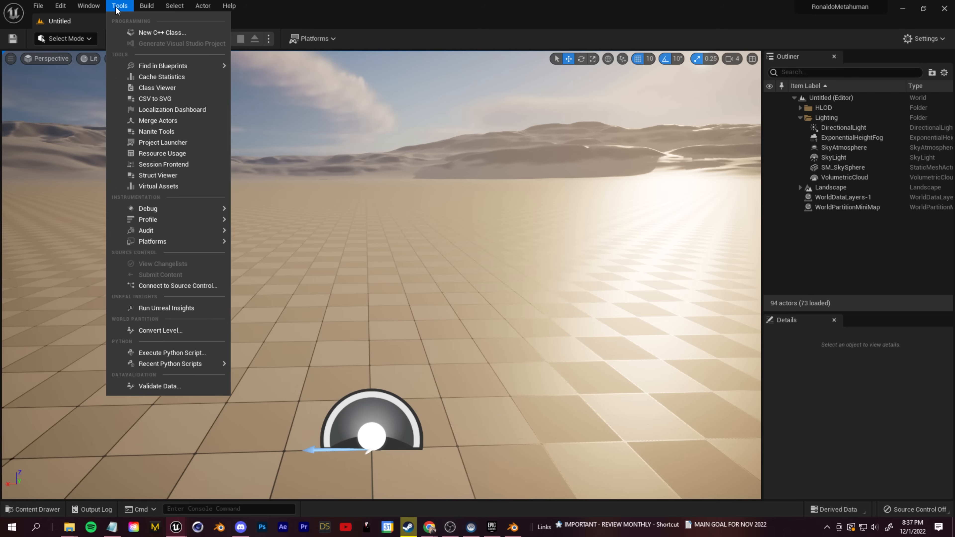
Search the project's plugins for "metahuman" to check whether the MetaHuman plugin is enabled.
mouse_move(85, 8)
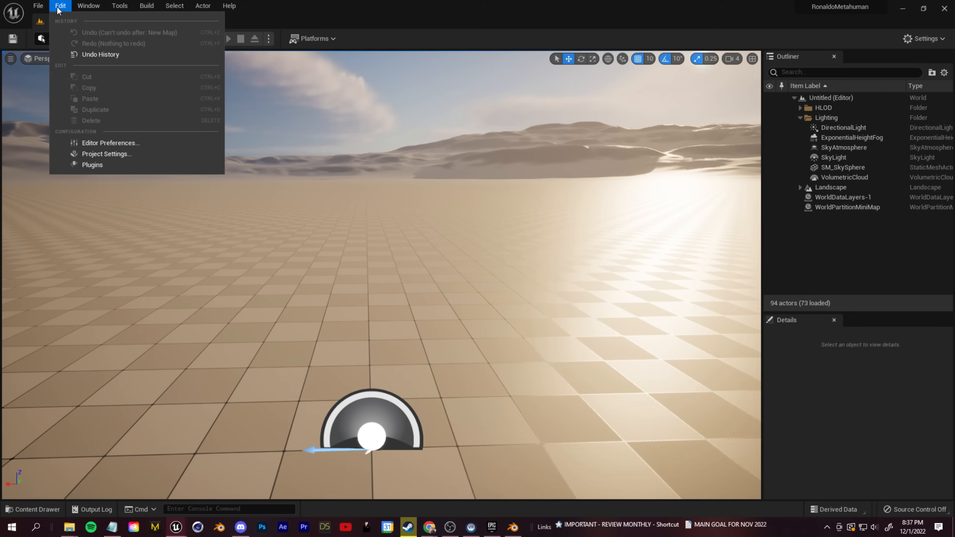
left_click(92, 165)
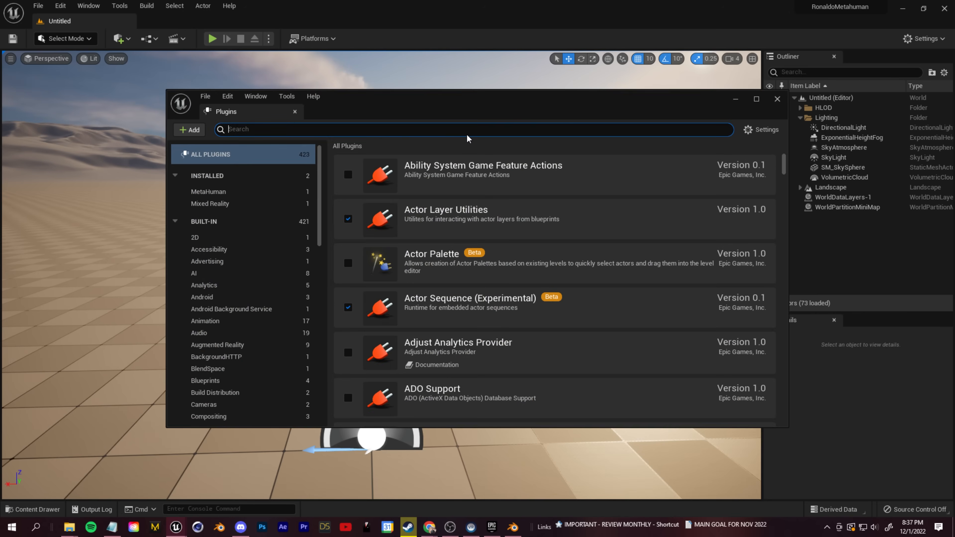
type("metahuman")
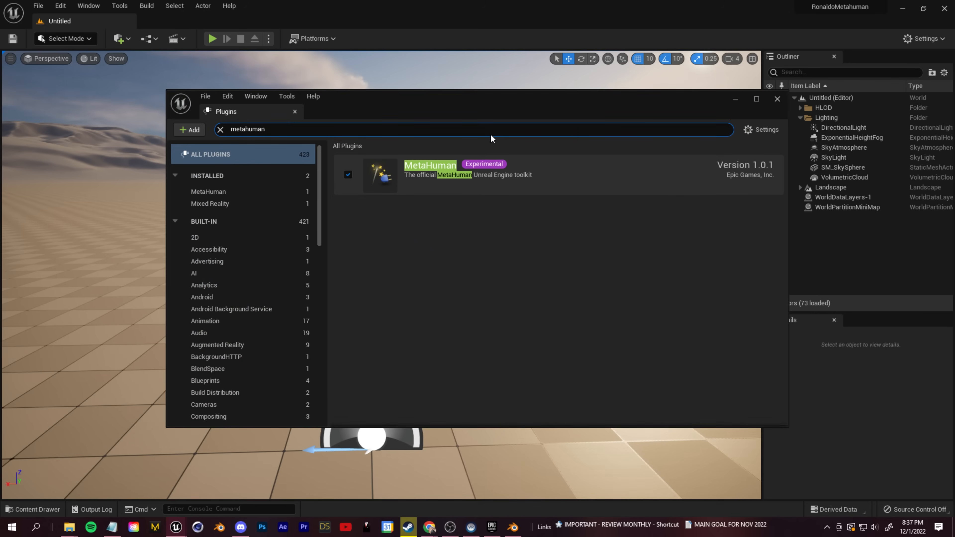
left_click(777, 99)
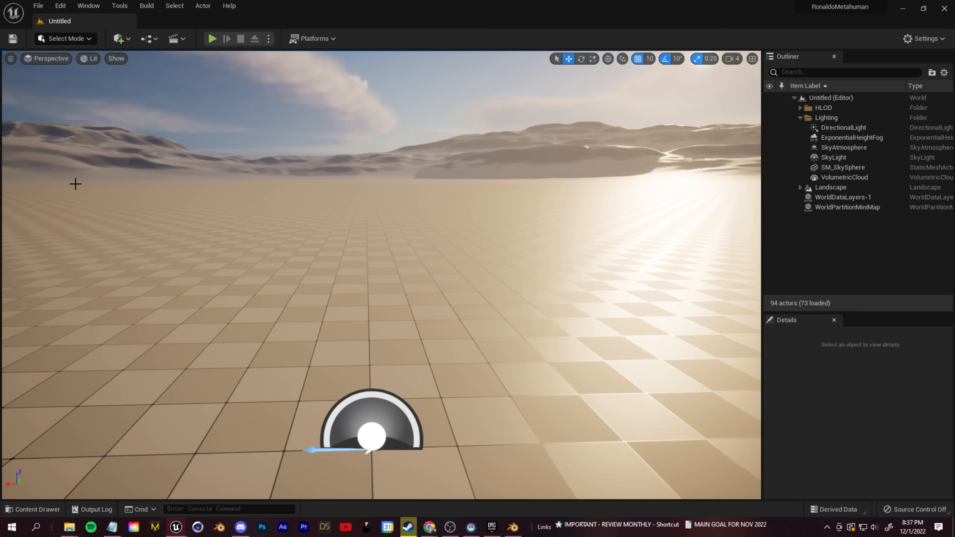
Create a MetaHuman Identity asset named "Me" in the me_metahuman folder.
left_click(34, 510)
right_click(427, 474)
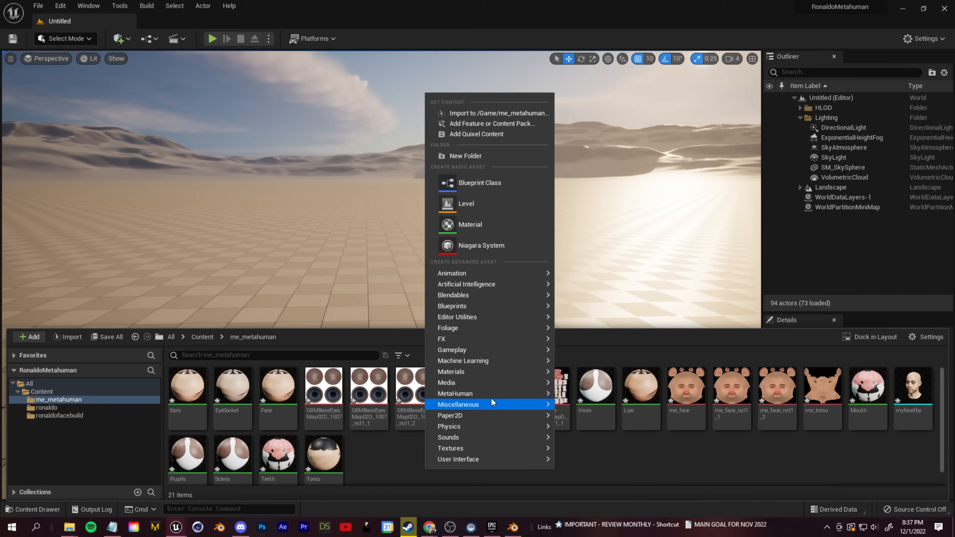
mouse_move(529, 394)
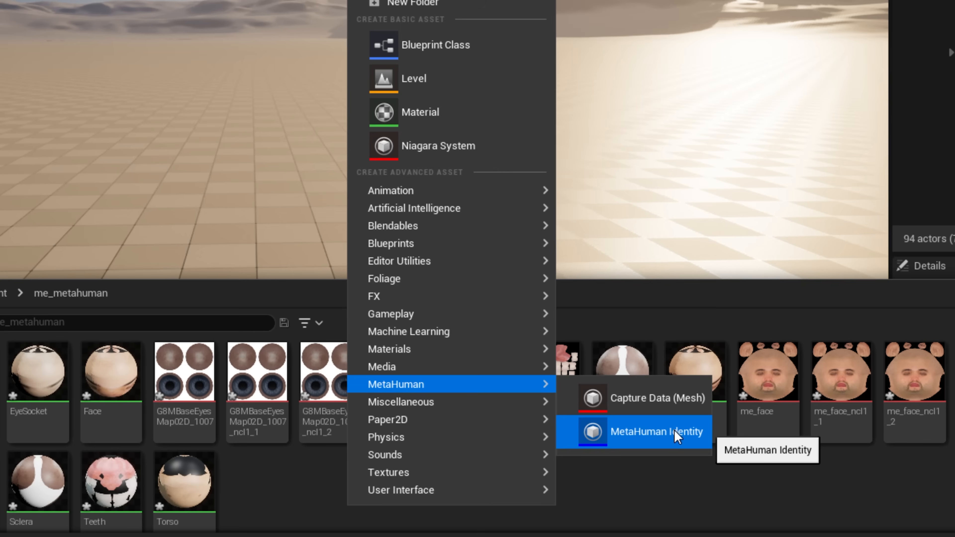
left_click(675, 436)
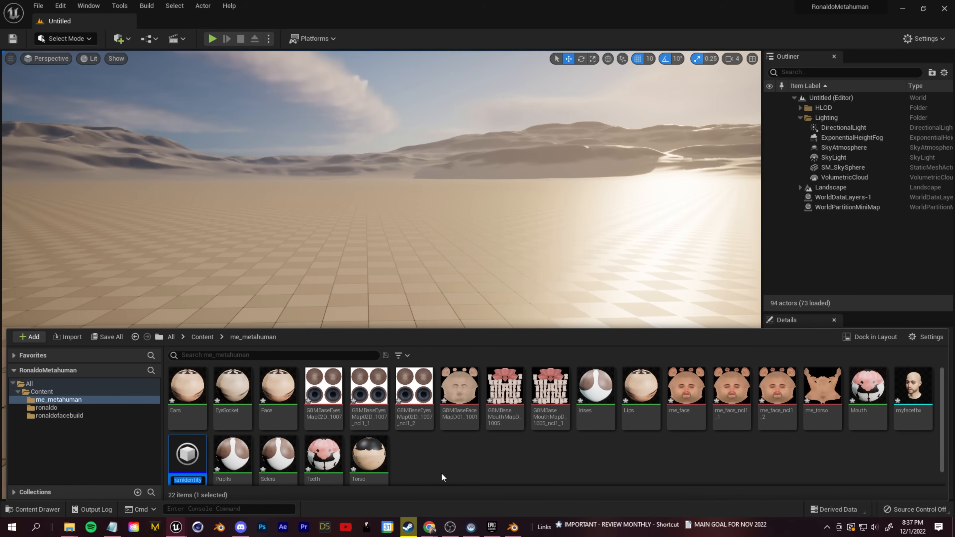
type("Me")
key("Return")
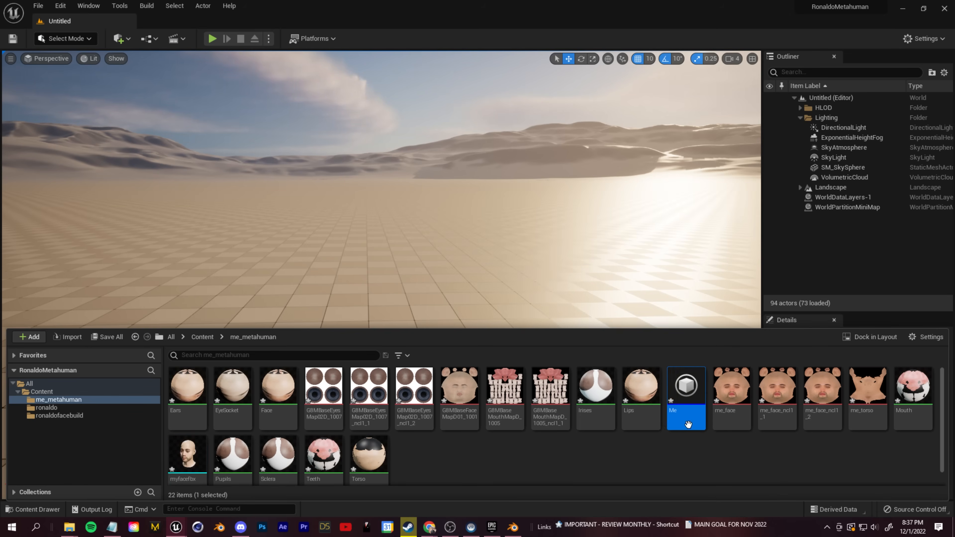
Open the Me identity asset and create its components from the myfacefbx static mesh.
right_click(690, 386)
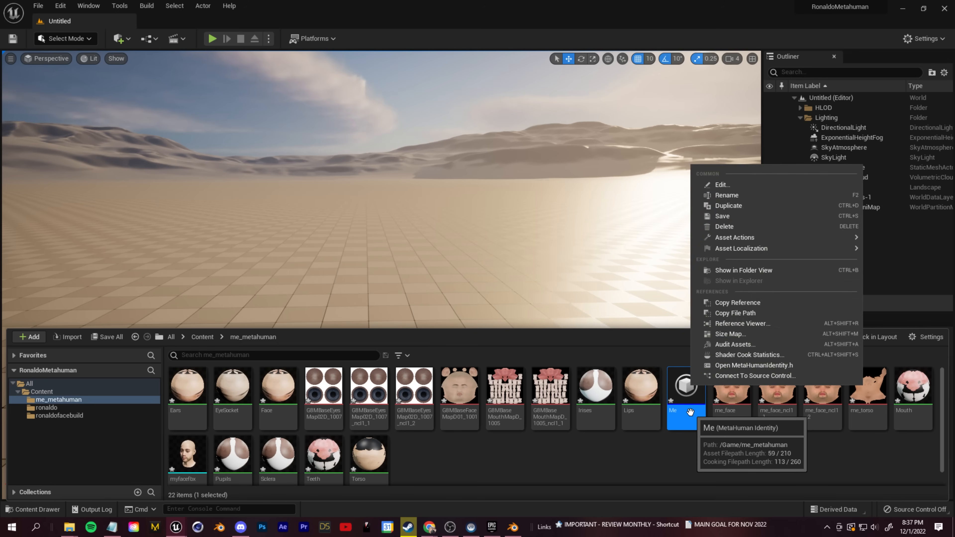
double_click(691, 405)
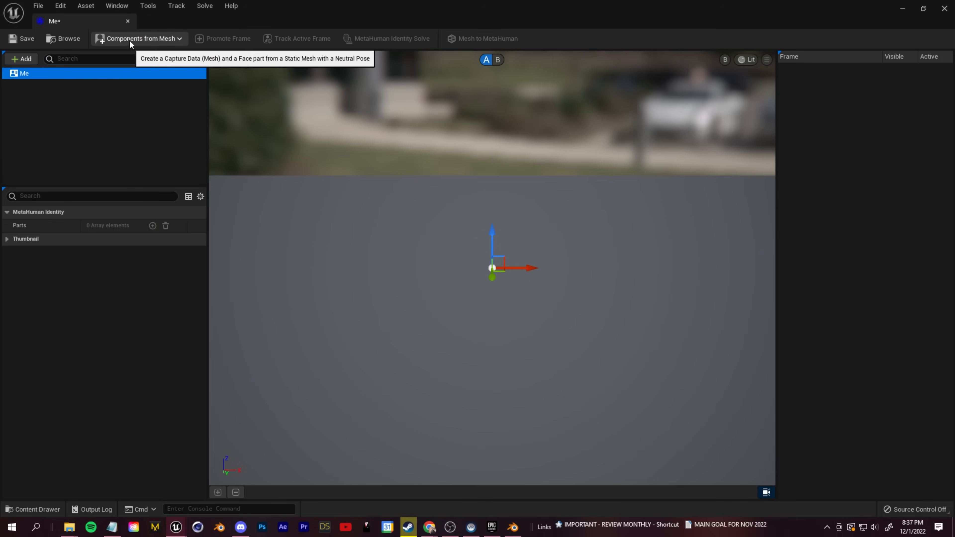
left_click(139, 39)
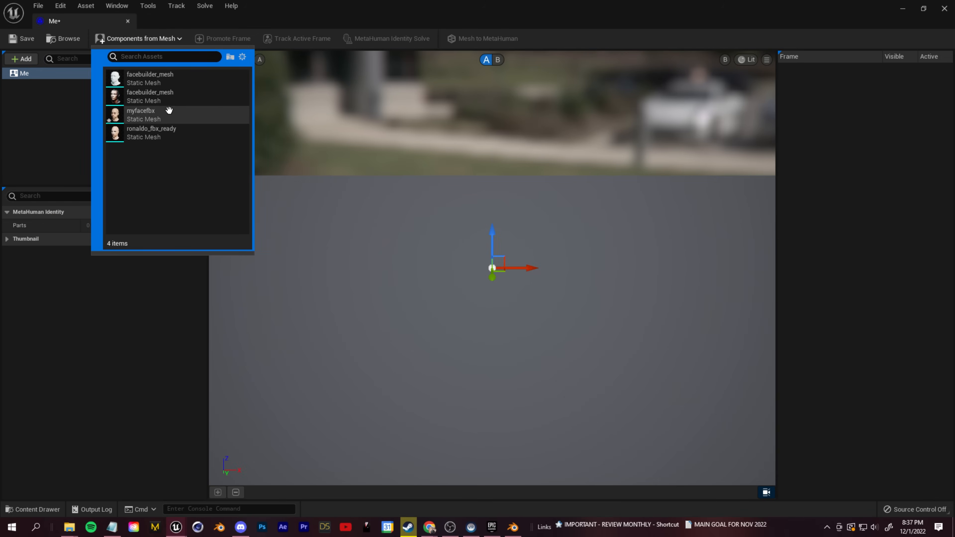
left_click(158, 115)
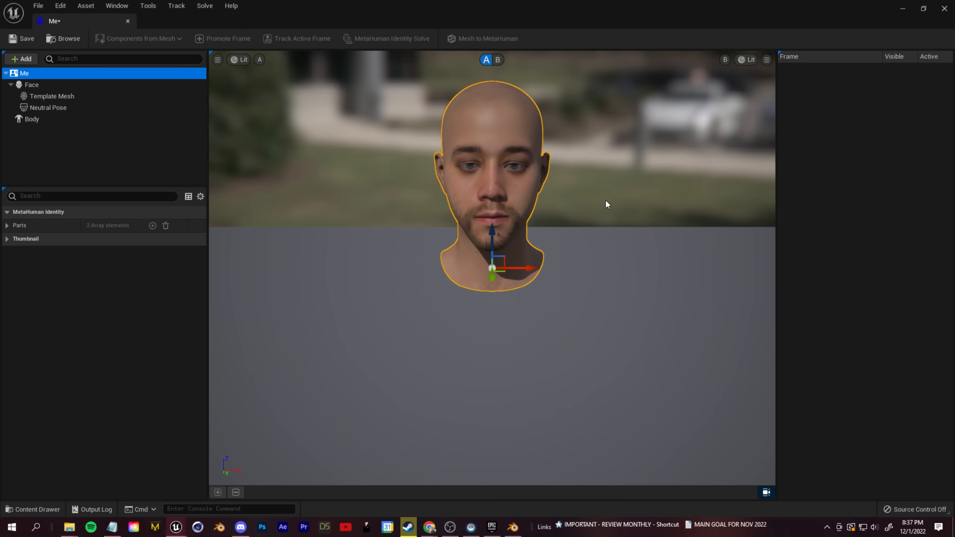
Narrow the viewport camera's field of view and frame the head straight from the front so it fills the view.
left_click(767, 59)
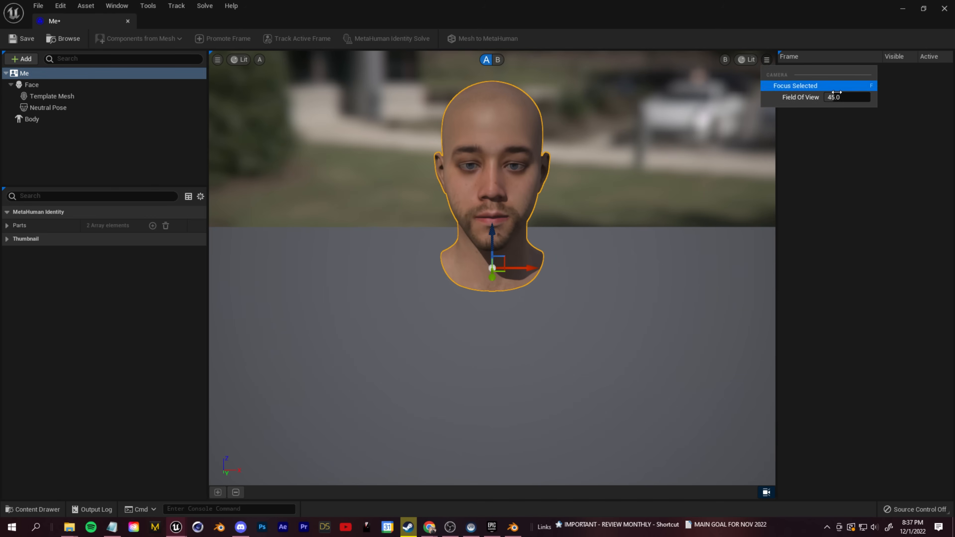
left_click(850, 98)
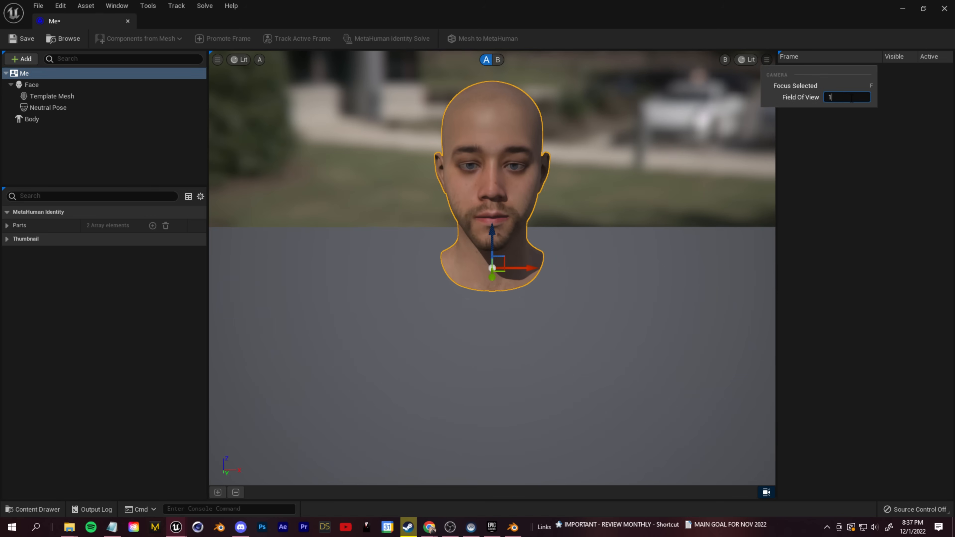
key("Return")
middle_click_drag(599, 124, 602, 76)
mouse_move(633, 233)
right_mouse_down()
mouse_move(633, 181)
mouse_move(634, 233)
right_mouse_up()
scroll(598, 262, "down", 6)
right_click_drag(598, 262, 588, 301)
scroll(598, 262, "up", 5)
middle_click_drag(604, 105, 604, 58)
middle_click_drag(607, 206, 640, 183)
right_click_drag(606, 206, 590, 174)
middle_click_drag(606, 205, 606, 256)
mouse_move(606, 206)
right_mouse_down()
mouse_move(603, 190)
mouse_move(610, 224)
right_mouse_up()
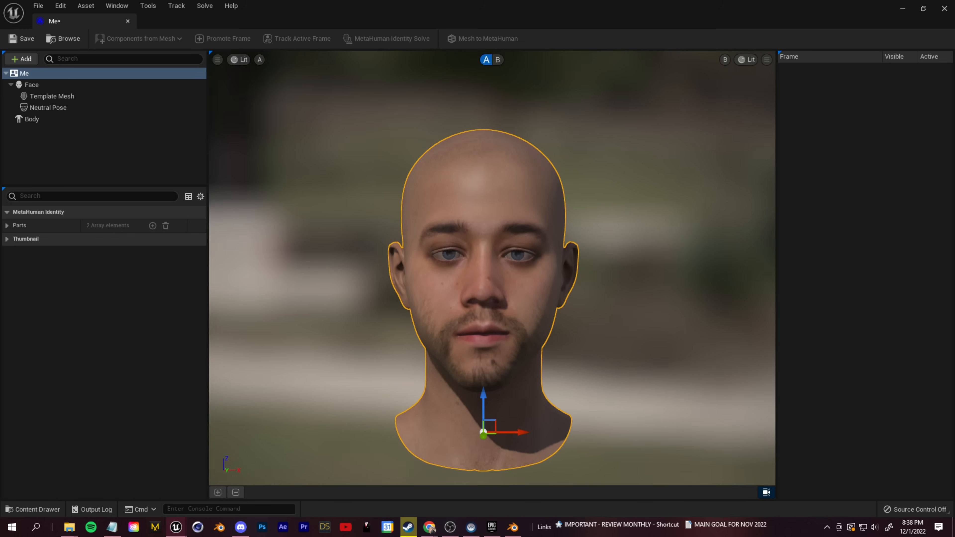
scroll(616, 195, "up", 2)
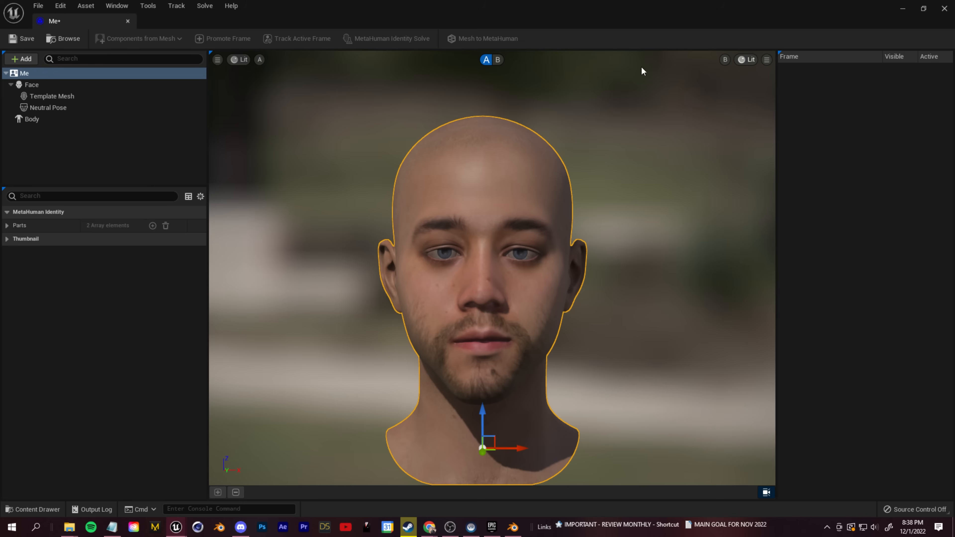
Switch viewport A to Unlit shading and assign the slim male body preset to the identity's Body.
left_click(239, 60)
left_click(251, 97)
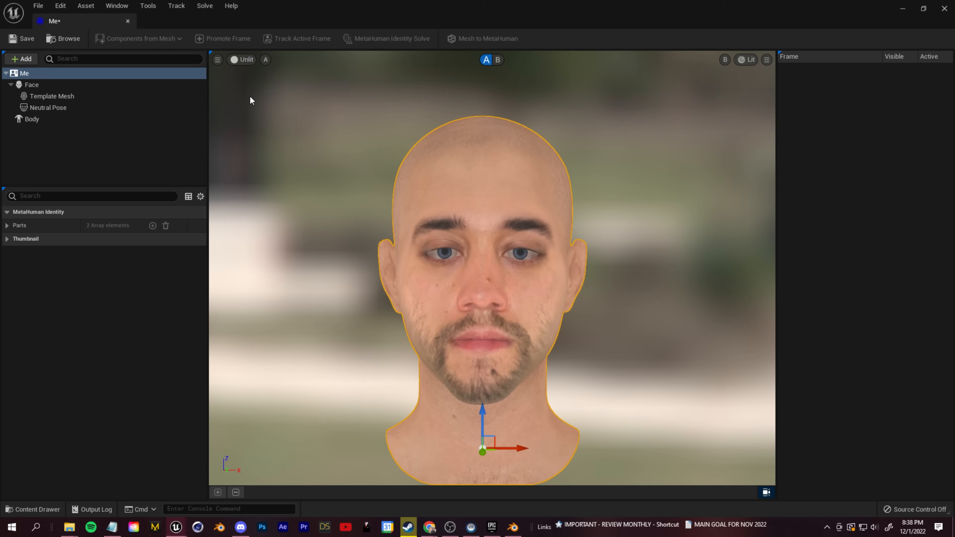
left_click(51, 119)
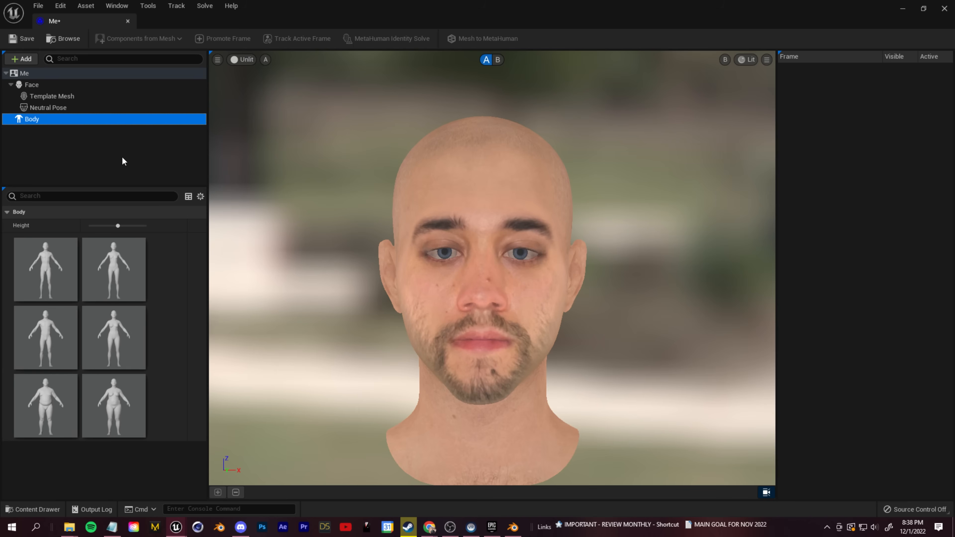
left_click(49, 270)
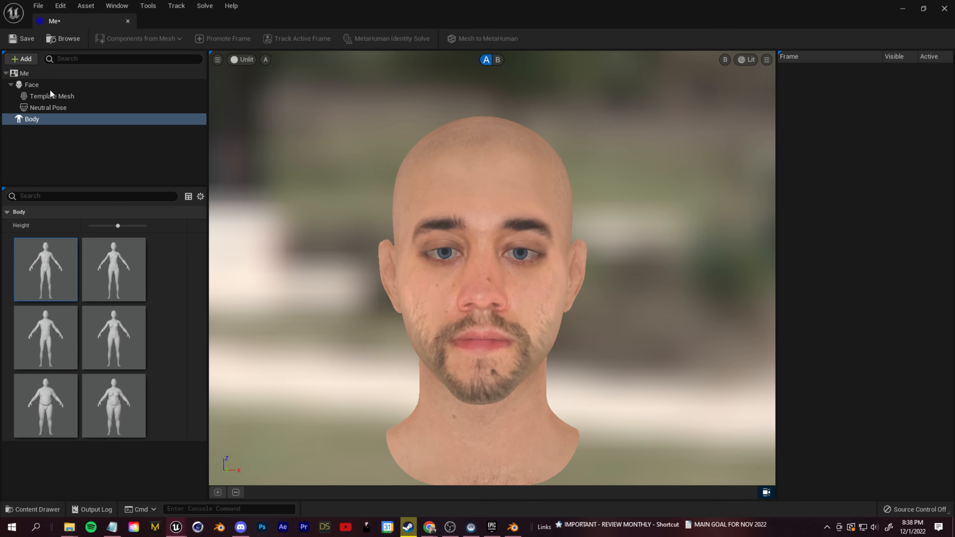
Promote the frontal view as a frame of the Neutral Pose and track its facial features.
left_click(53, 108)
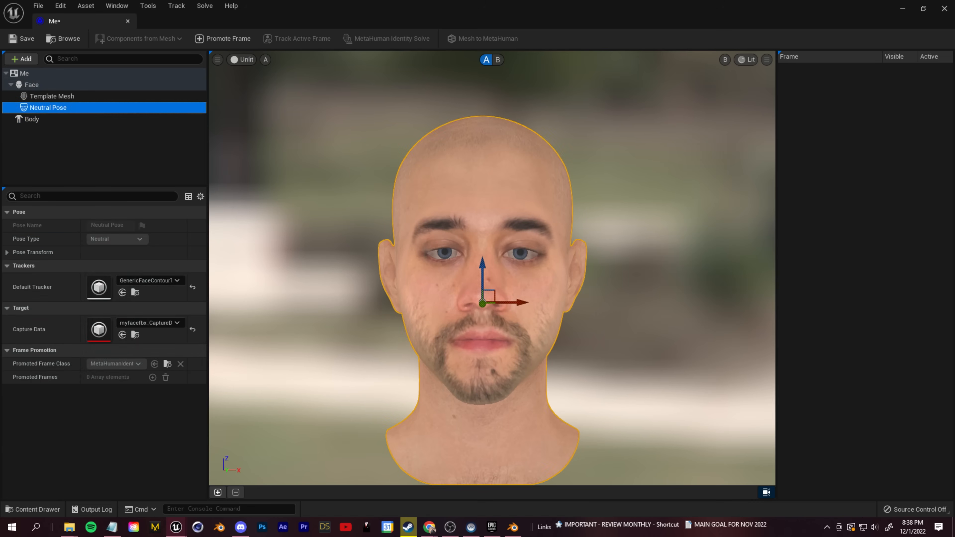
left_click(219, 39)
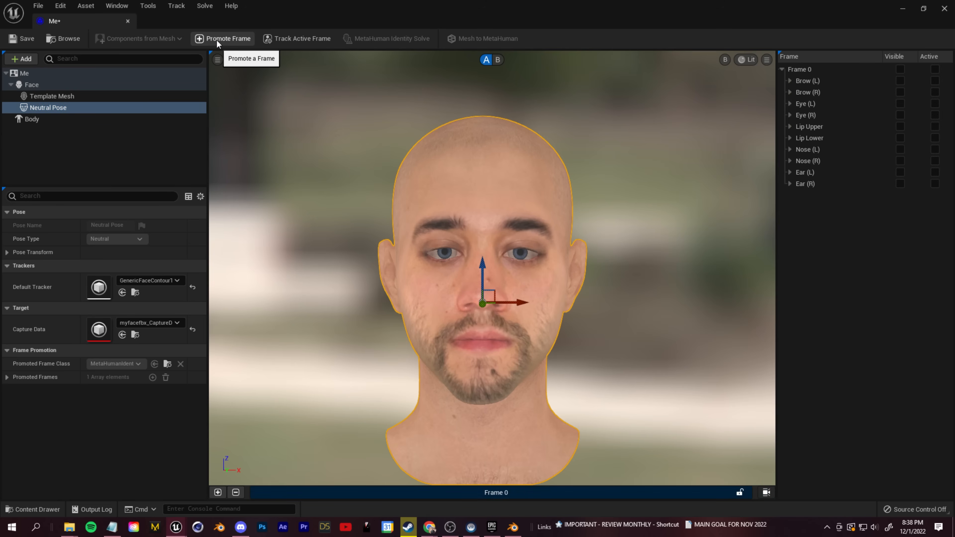
left_click(289, 40)
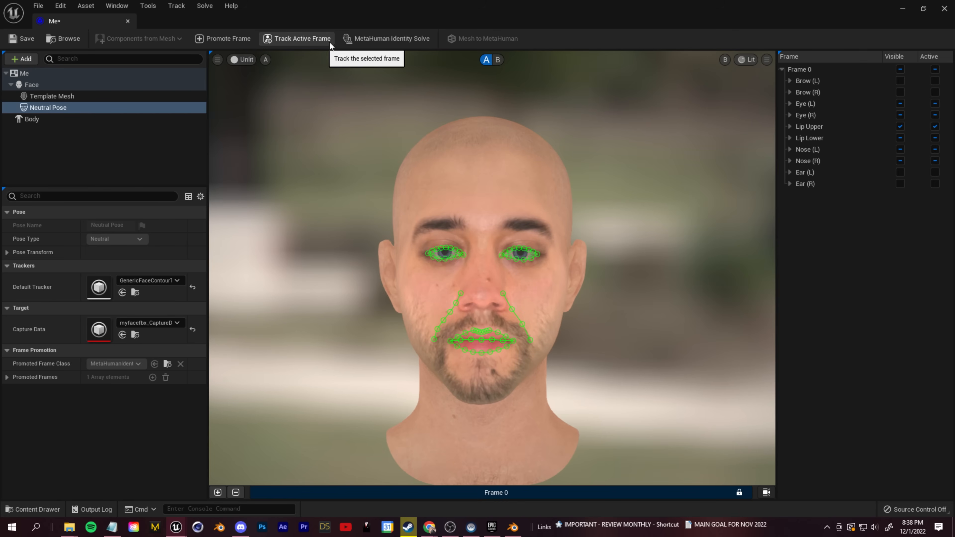
Run the MetaHuman Identity Solve on the tracked face and submit it with Mesh to MetaHuman.
left_click(375, 40)
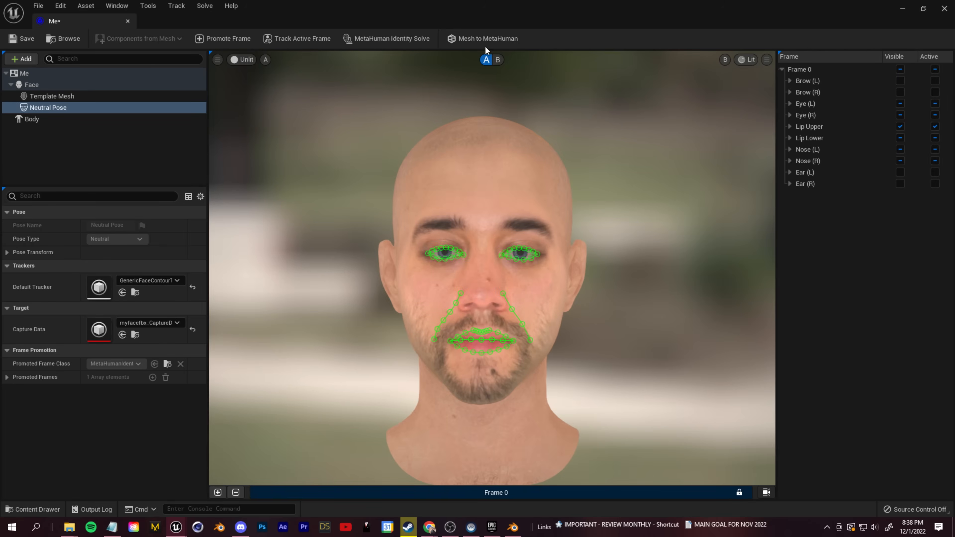
left_click(497, 42)
left_click(482, 39)
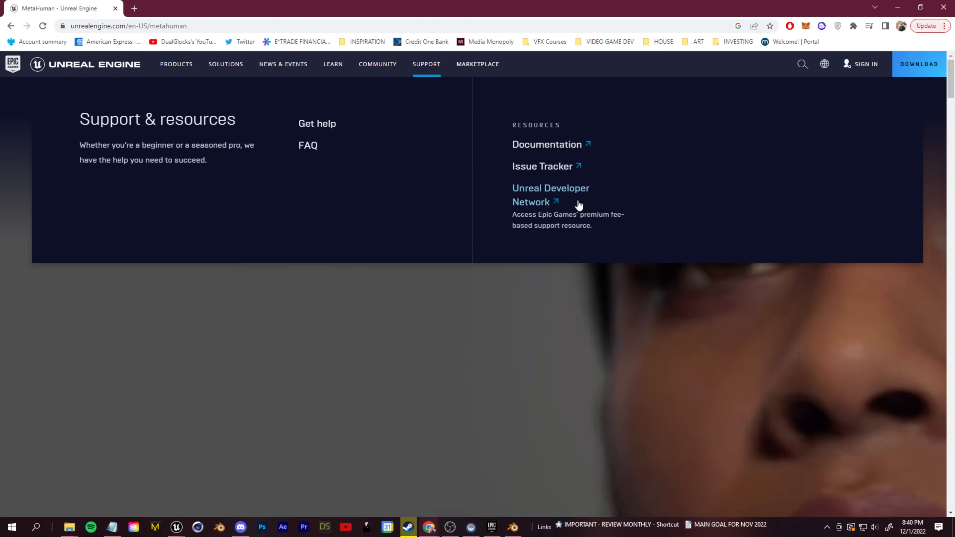
On the Unreal Engine MetaHuman page in the browser, launch the app and start the latest MetaHuman Creator.
scroll(692, 342, "down", 10)
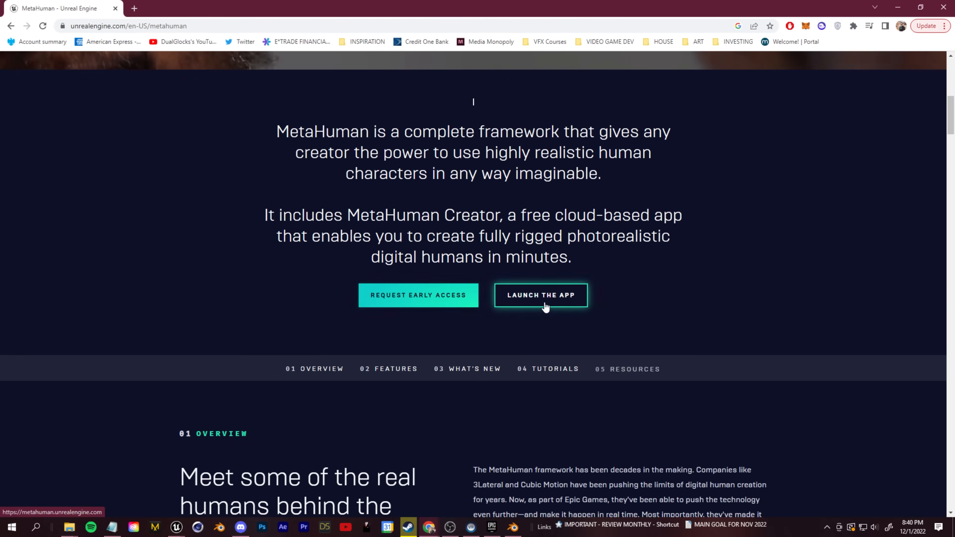
left_click(530, 309)
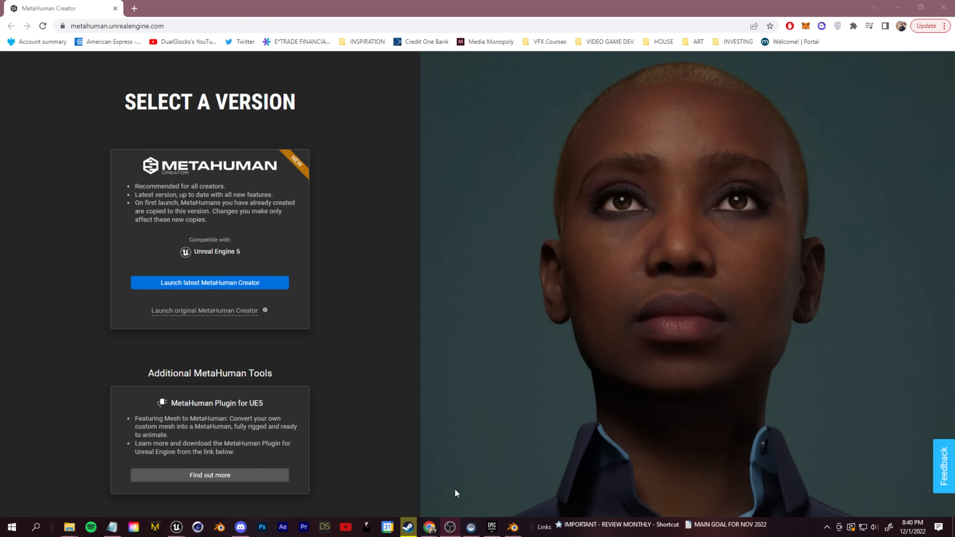
left_click(239, 283)
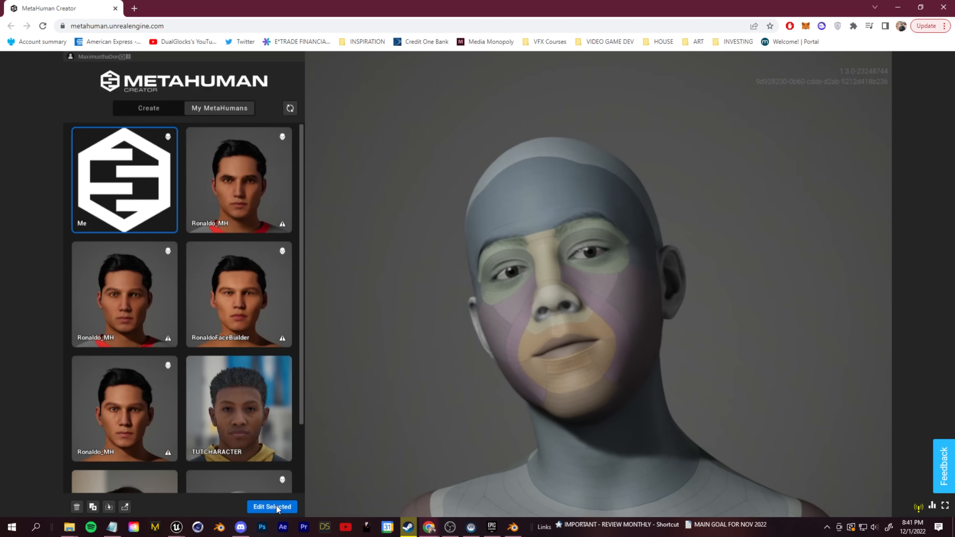
Open the MetaHuman named Me for editing and unlock its custom mesh with the Duplicate & unlock option.
left_click(276, 506)
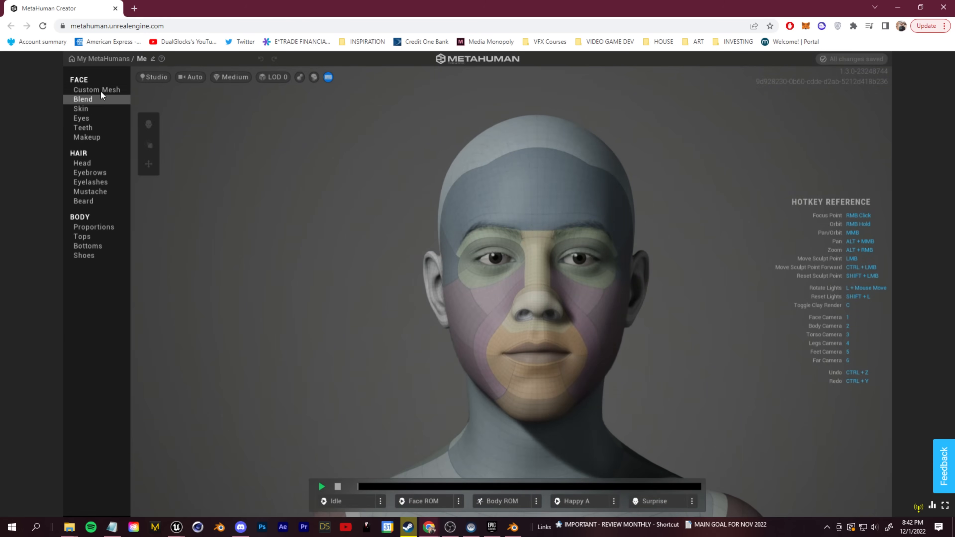
left_click(101, 90)
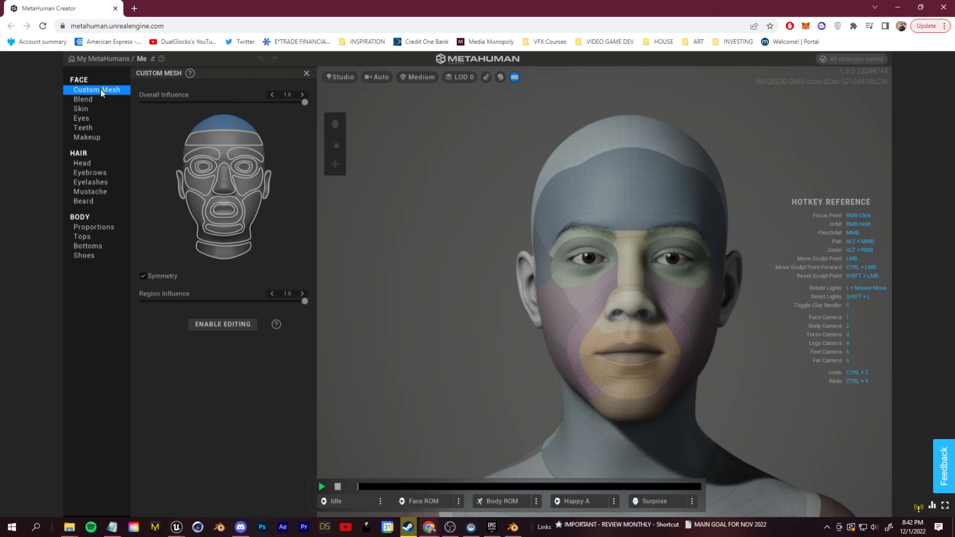
left_click(225, 325)
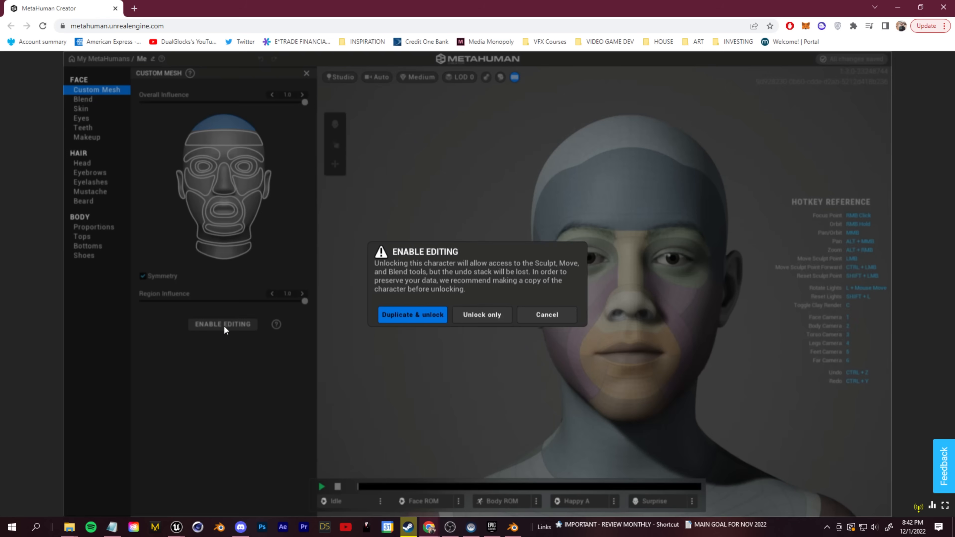
left_click(410, 317)
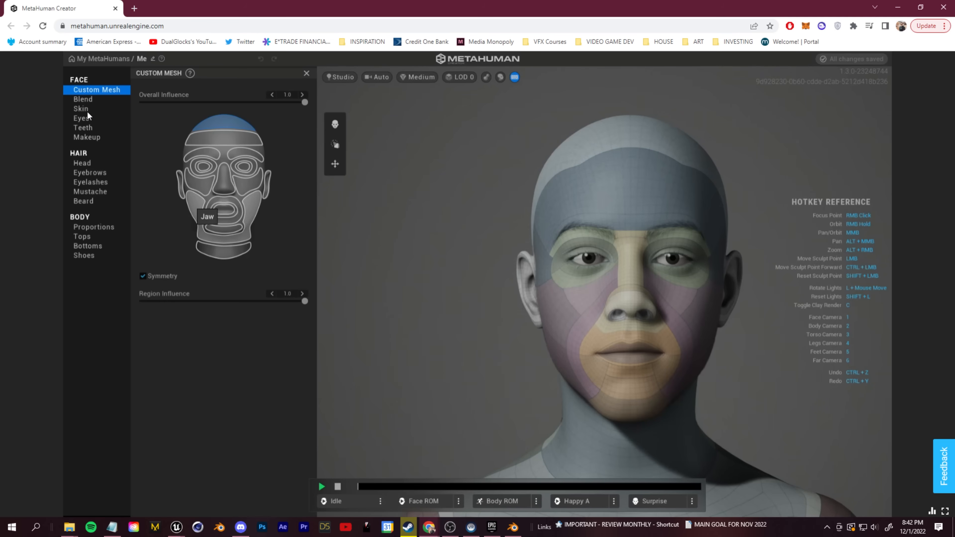
Assign a skin colour with U 0.73 and V 0.29, and reduce the freckle density to 0.00.
left_click(84, 109)
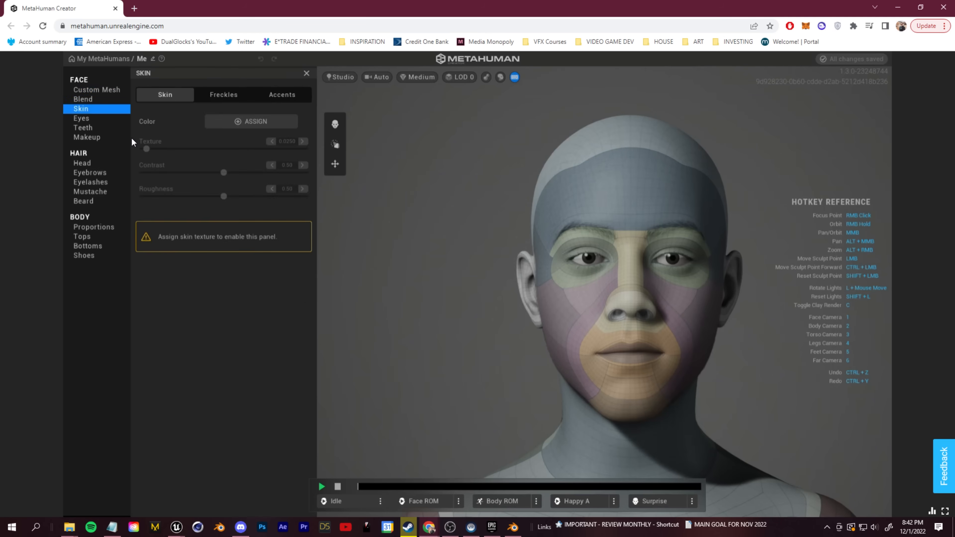
left_click(257, 122)
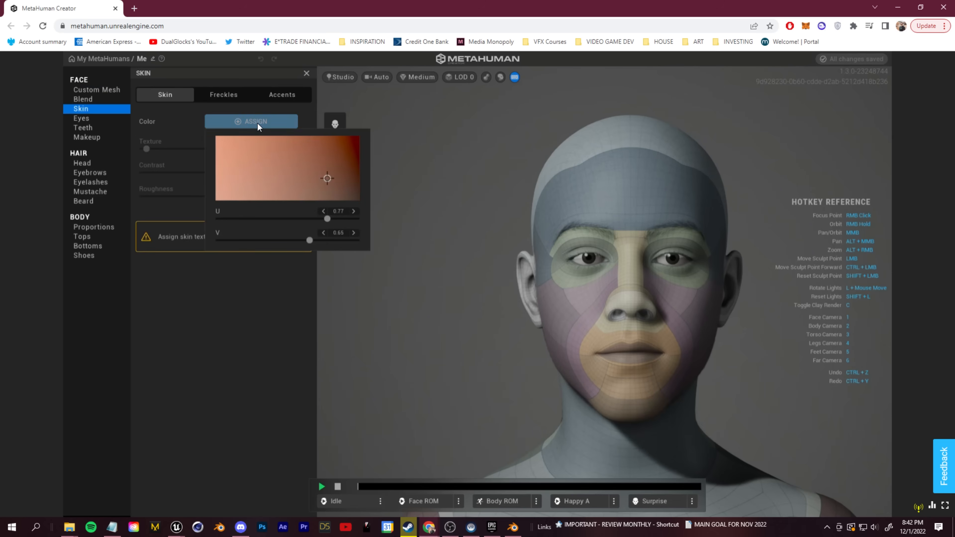
left_click(323, 169)
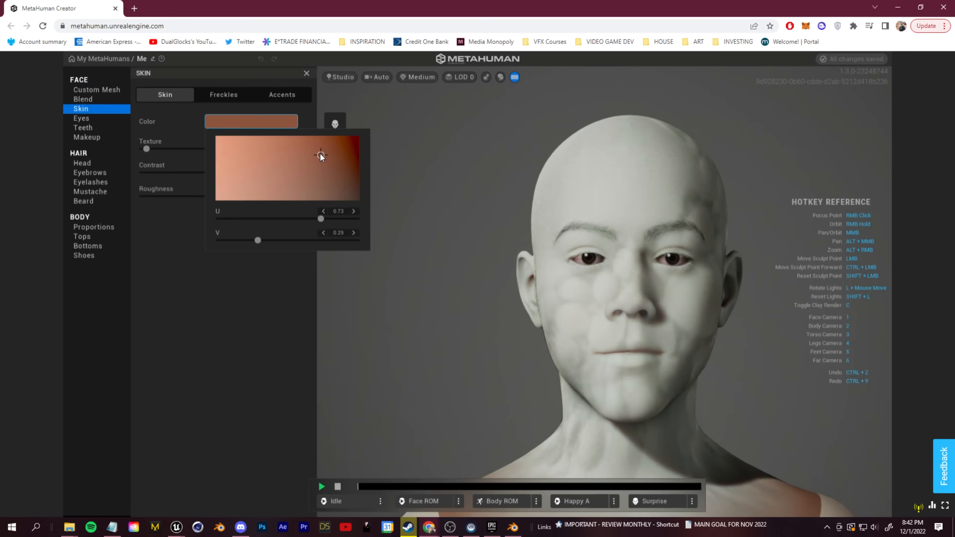
left_click(228, 93)
left_click_drag(198, 128, 126, 129)
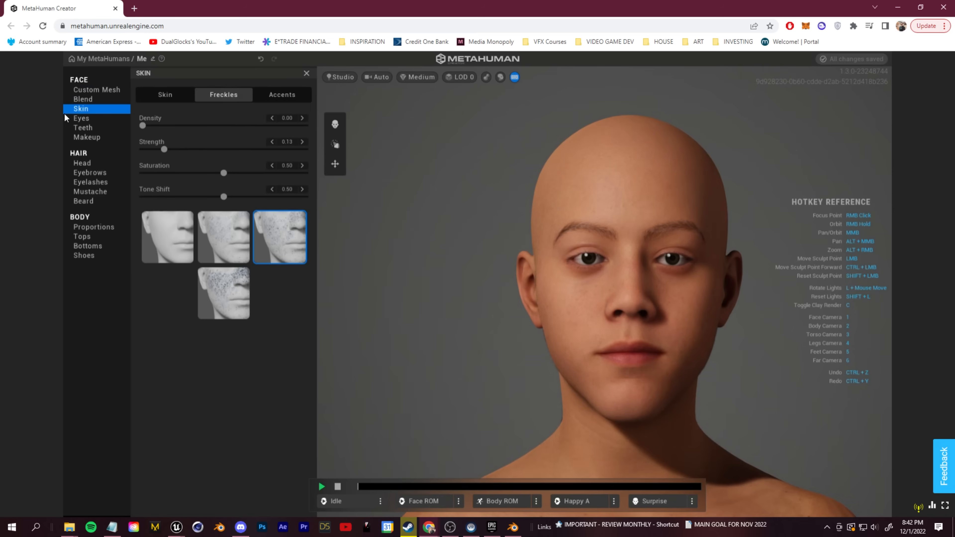
Apply the hazel eye preset in the middle of the last row and check it on the face.
left_click(86, 119)
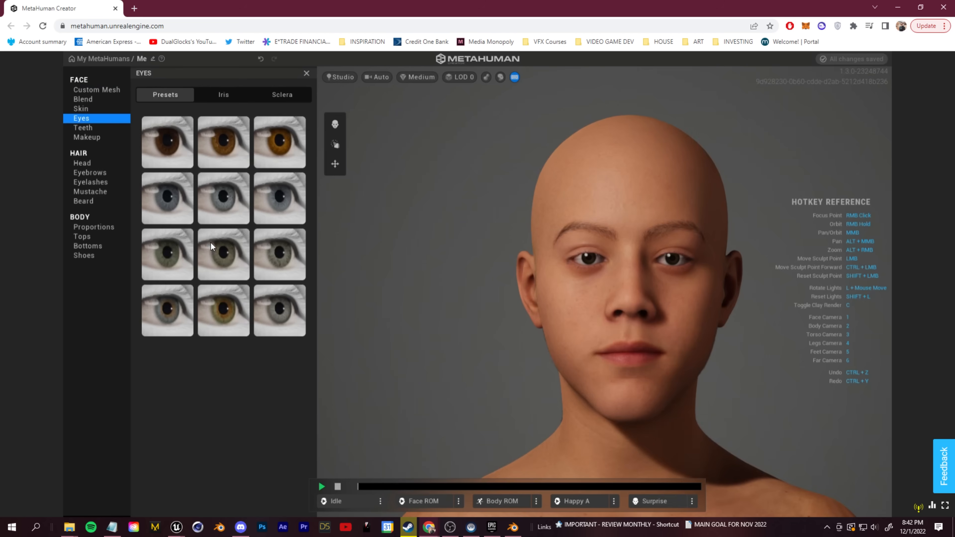
left_click(173, 253)
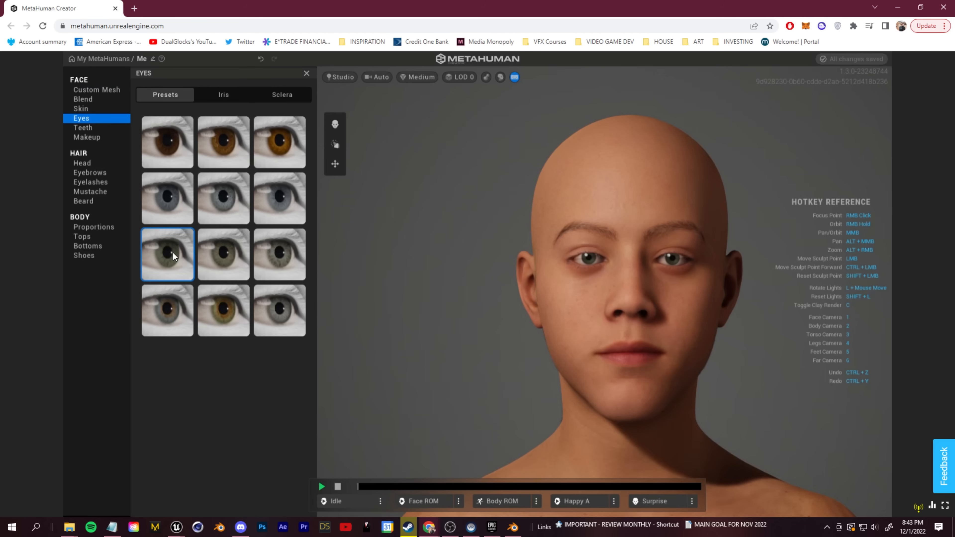
left_click(235, 311)
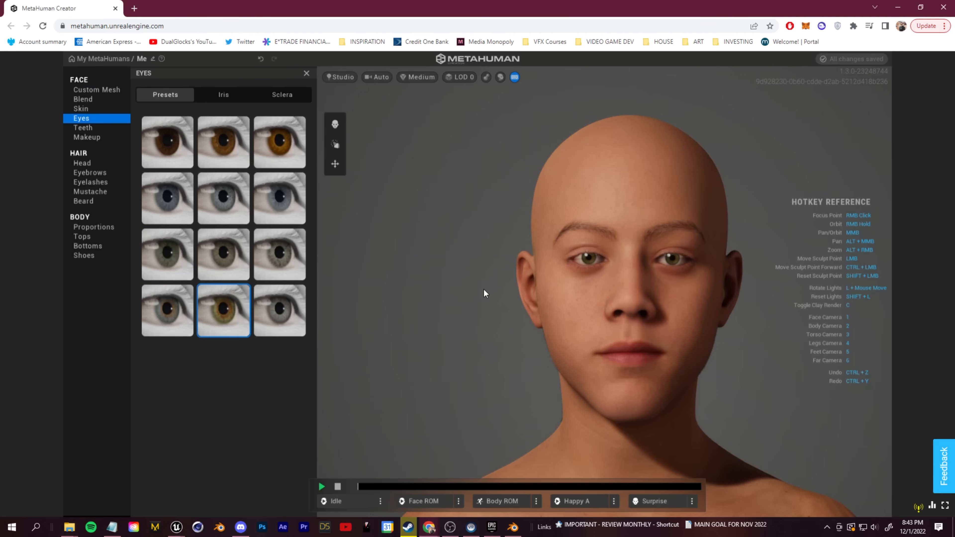
scroll(466, 294, "up", 5)
scroll(482, 293, "down", 5)
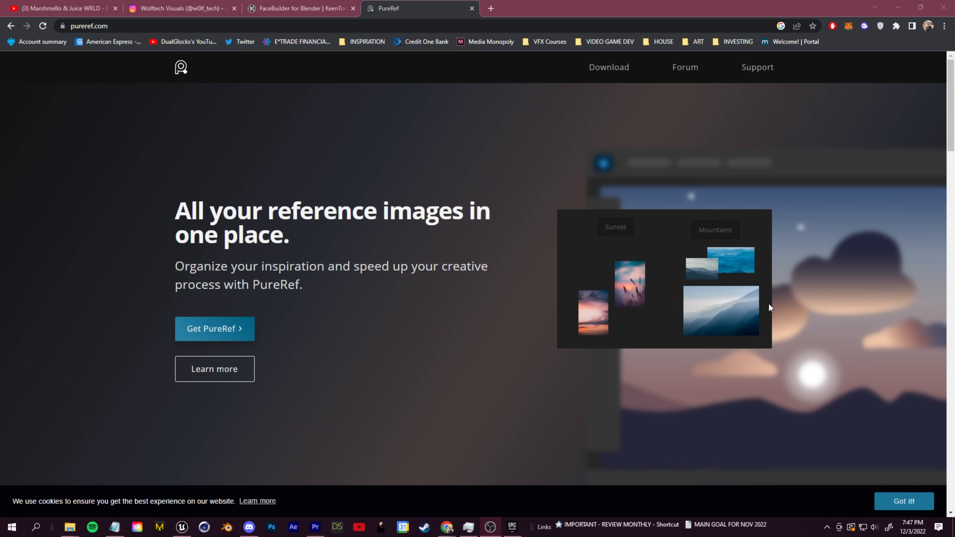
Look through the feature sections of the PureRef home page.
scroll(756, 301, "down", 10)
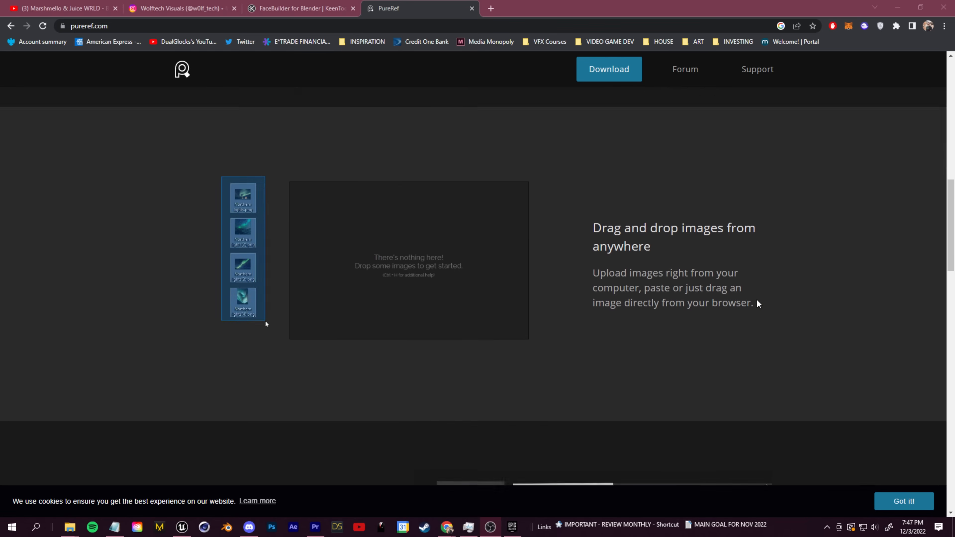
scroll(748, 301, "down", 1)
scroll(766, 314, "down", 3)
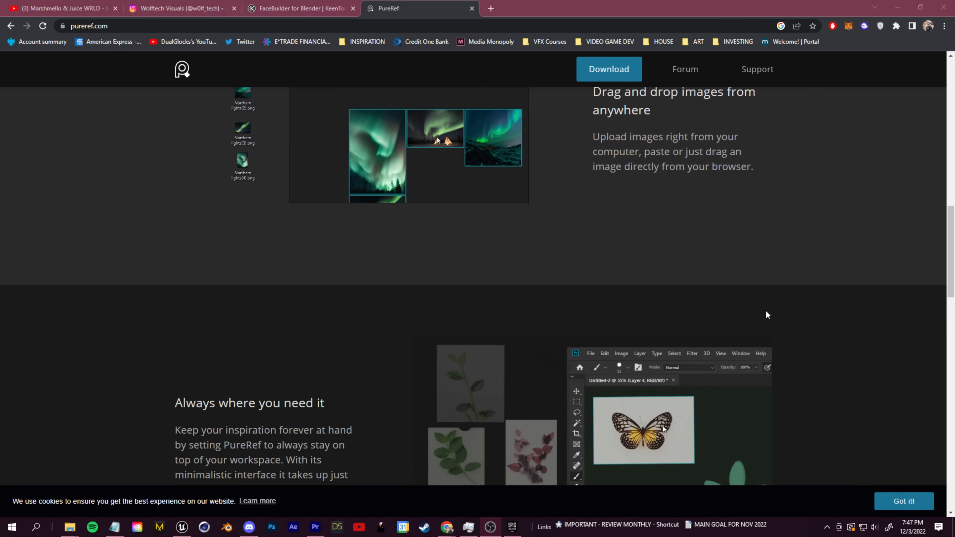
scroll(767, 314, "down", 4)
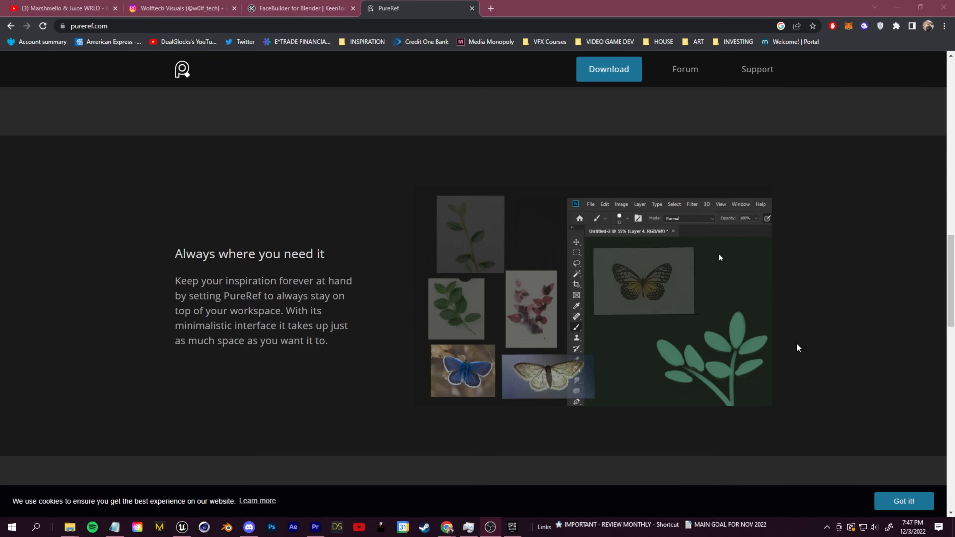
scroll(798, 348, "down", 15)
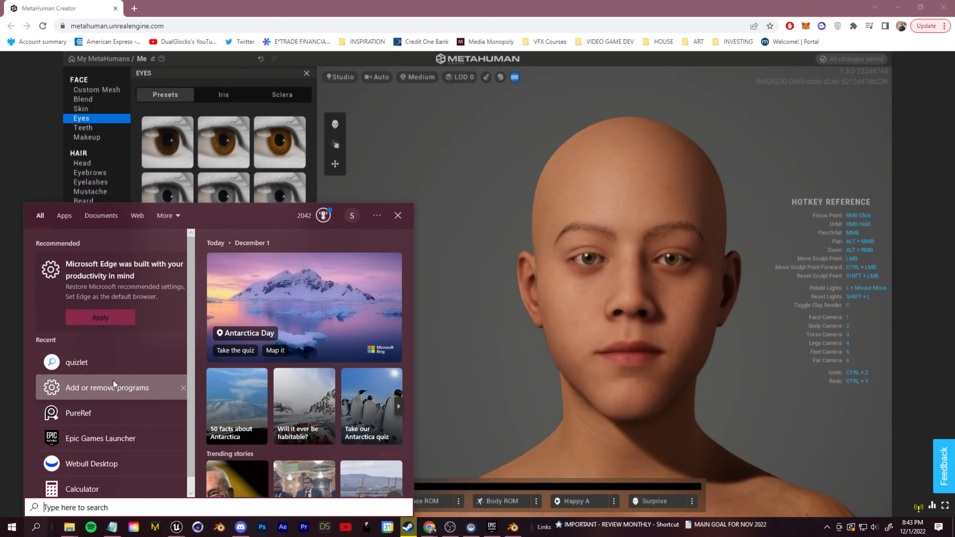
Open PureRef and load the frontal face photo as a reference image.
left_click(125, 413)
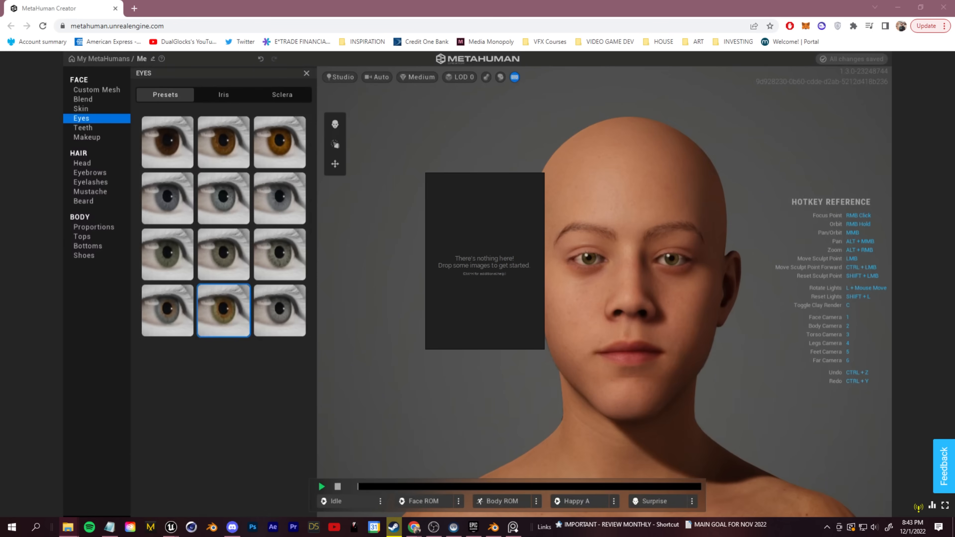
left_click_drag(954, 195, 491, 280)
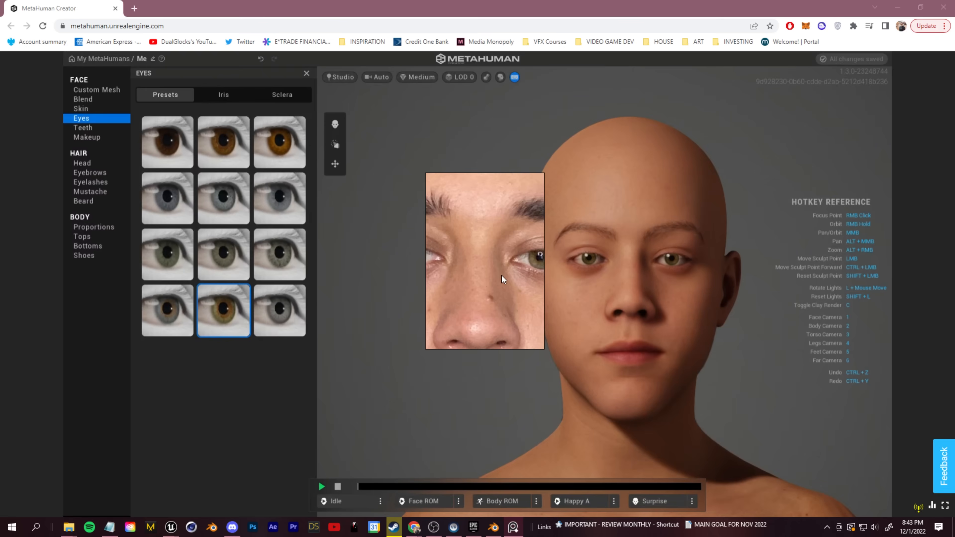
scroll(502, 275, "down", 5)
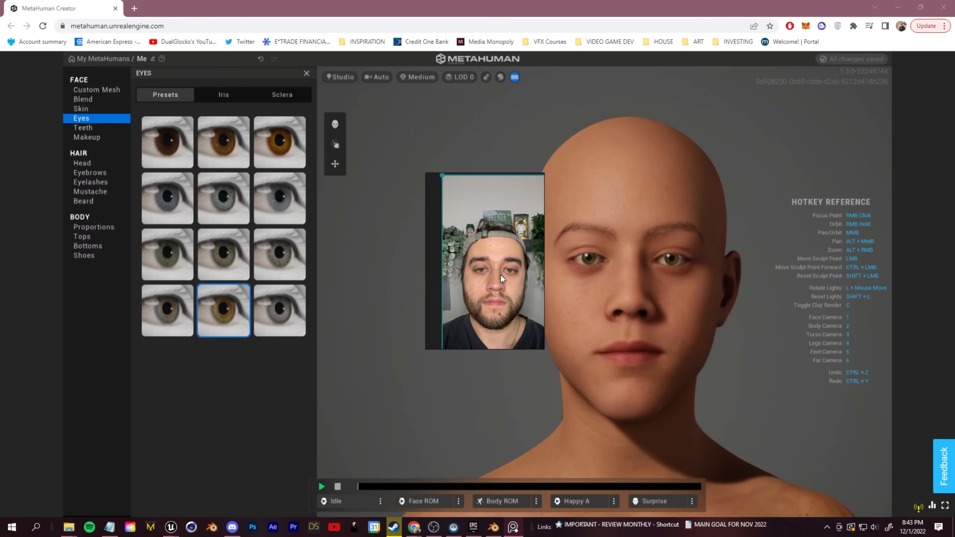
Set the reference photo to Overlay Selection mode, shrink it and place it beside the MetaHuman's face.
right_click(474, 238)
mouse_move(534, 359)
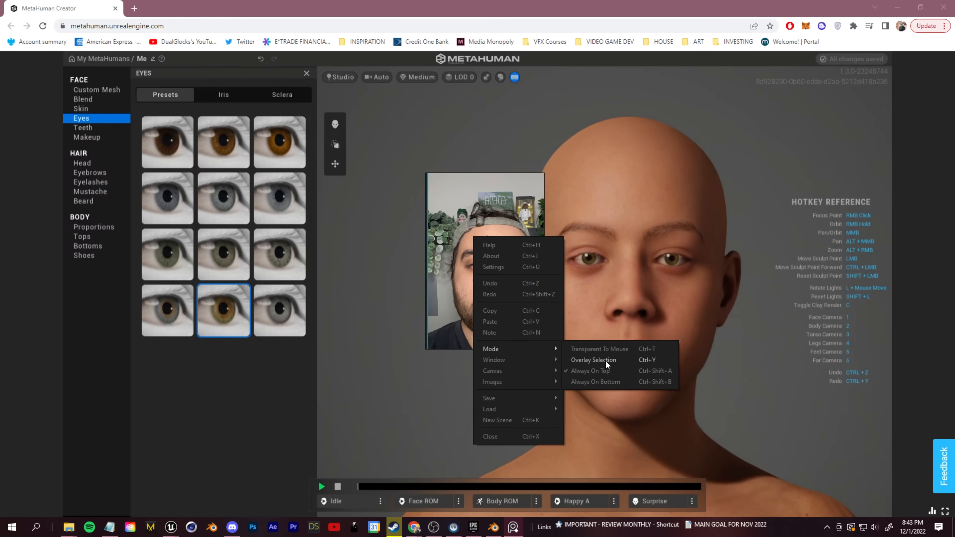
left_click(586, 362)
left_click(451, 278)
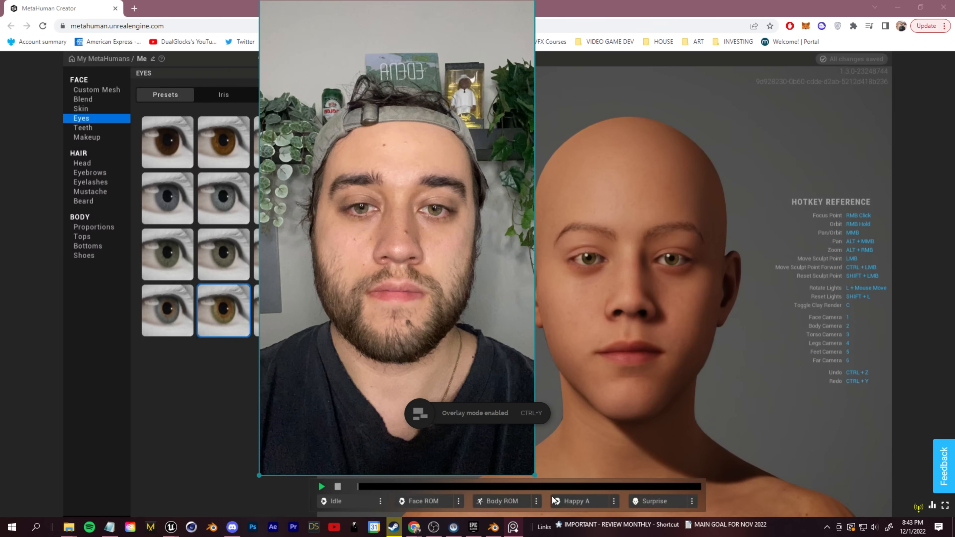
left_click_drag(535, 474, 421, 325)
left_click_drag(405, 260, 471, 381)
Try several short and longer head hairstyles on the MetaHuman.
left_click(83, 163)
scroll(293, 425, "down", 2)
left_click(279, 327)
scroll(264, 385, "down", 5)
left_click(169, 309)
scroll(188, 338, "up", 5)
left_click(168, 394)
scroll(274, 370, "down", 2)
left_click(223, 324)
left_click(272, 384)
scroll(271, 368, "down", 3)
left_click(272, 349)
scroll(278, 399, "down", 3)
scroll(210, 361, "up", 6)
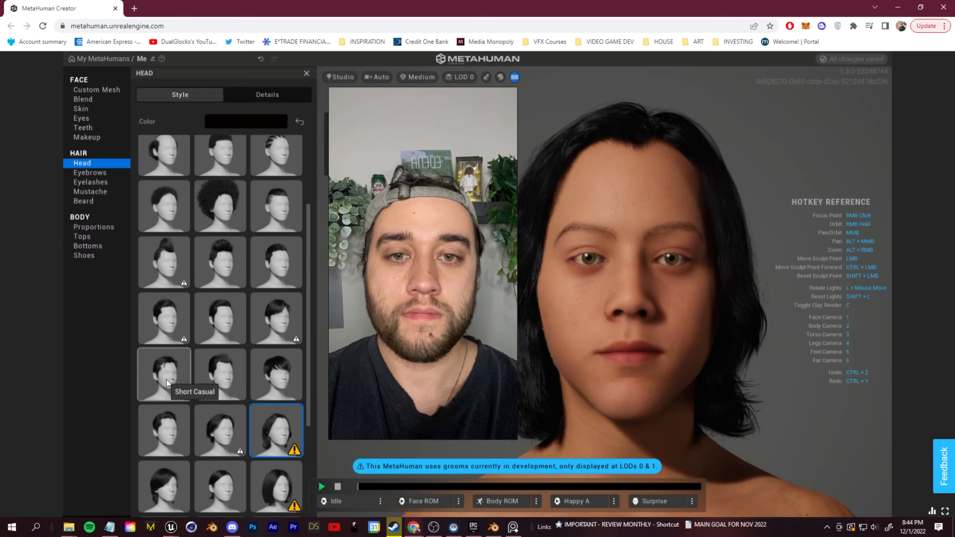
Apply the Short Casual hairstyle to the head with a dark brown hair colour.
left_click(168, 367)
left_click(247, 122)
left_click(267, 145)
left_click(221, 201)
left_click(218, 376)
left_click(174, 377)
left_click(66, 171)
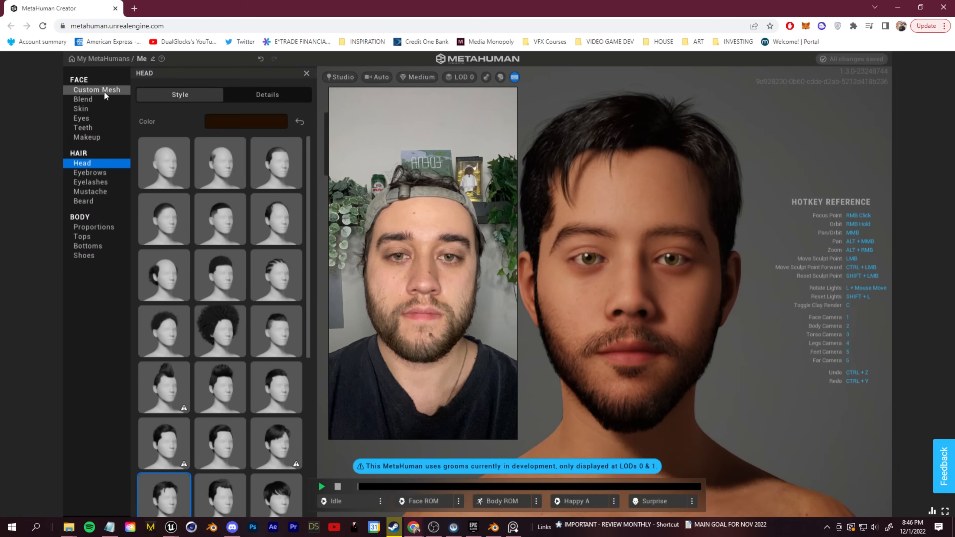
Open the Blend settings, move the reference photo away from the viewport and activate the Sculpt tool.
left_click(105, 94)
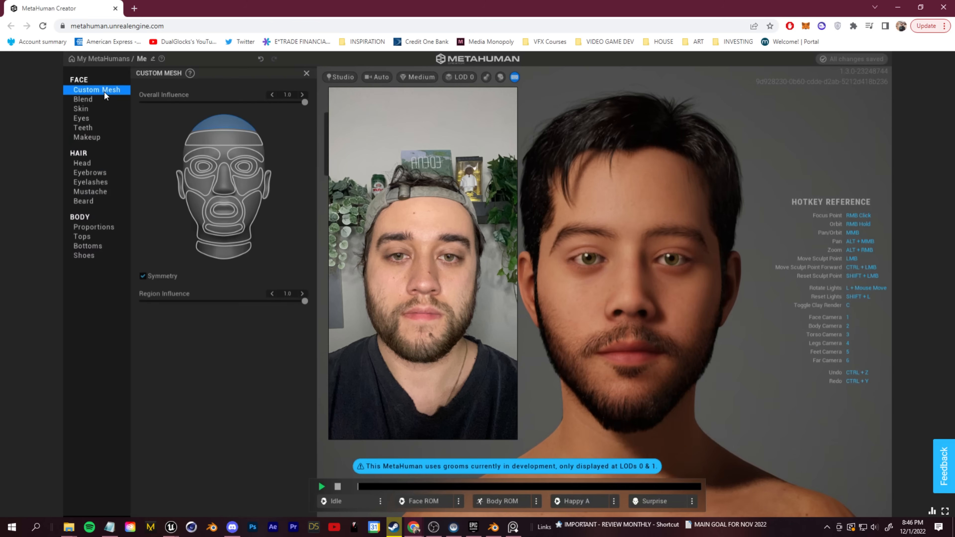
left_click(97, 100)
left_click_drag(408, 138, 243, 135)
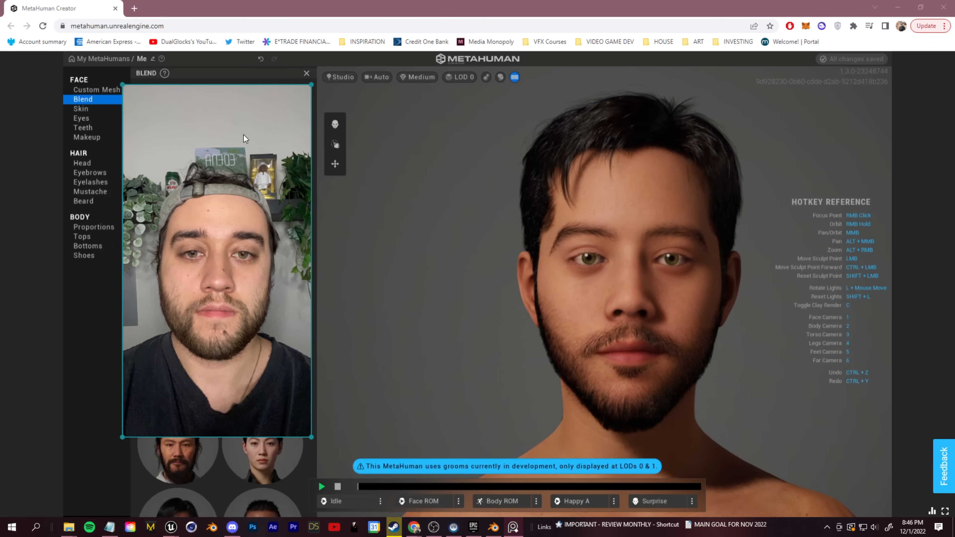
left_click(336, 145)
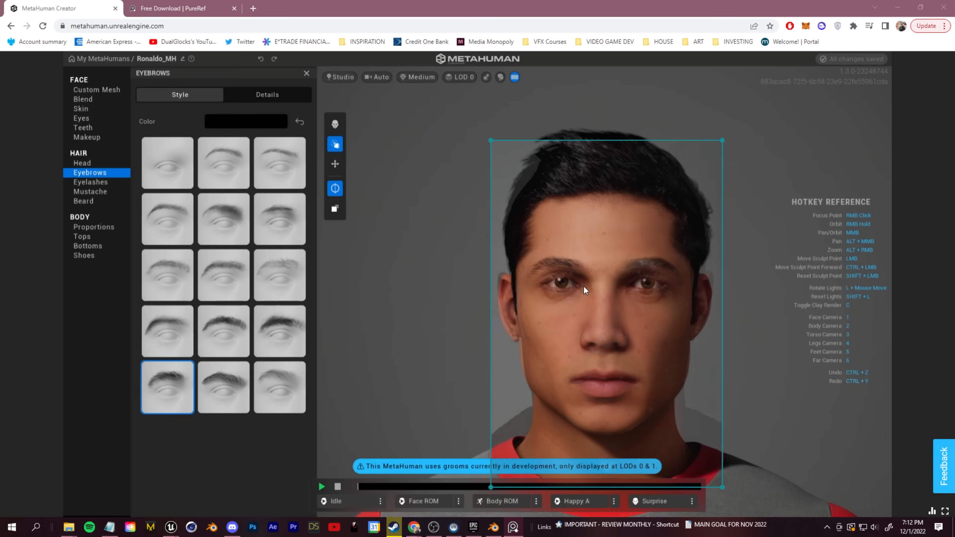
Adjust the opacity of the reference photo overlaid on the Ronaldo_MH face and enable Transparent To Mouse mode.
mouse_move(583, 287)
left_mouse_down("ctrl+shift")
mouse_move(627, 291)
mouse_move(586, 291)
mouse_move(595, 290)
left_mouse_up("ctrl+shift")
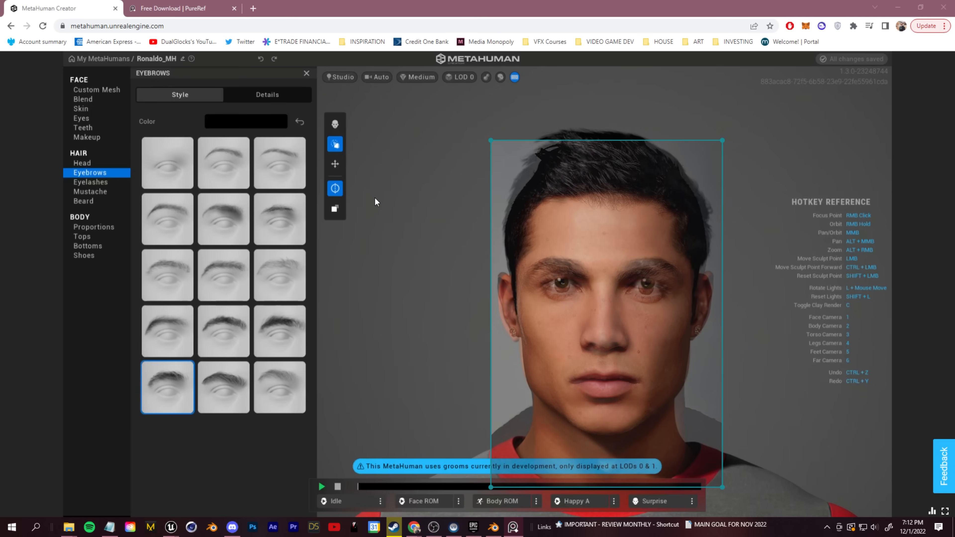
right_click(584, 261)
mouse_move(651, 374)
left_click(707, 375)
left_click(451, 268)
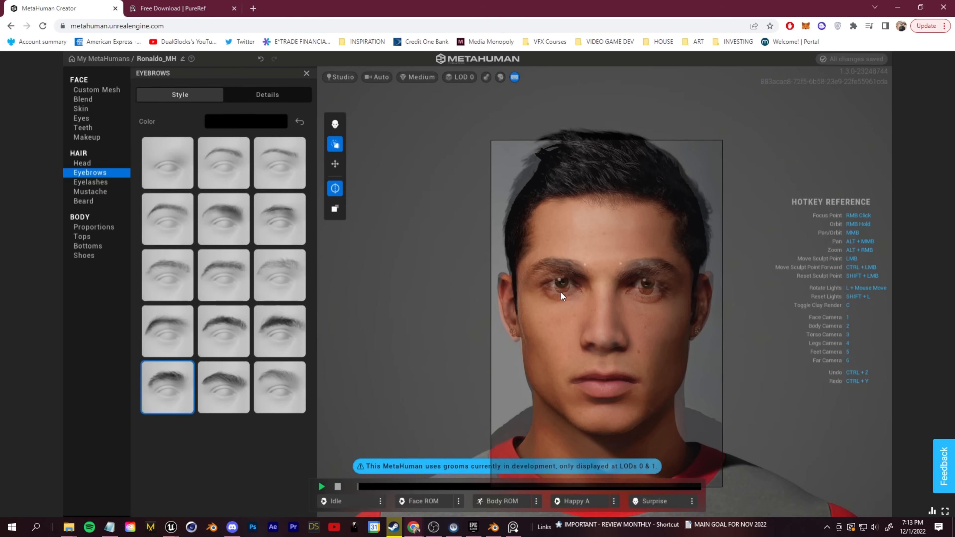
Refine the face of Me with the Move and Sculpt tools against the front and profile reference photos.
left_click(334, 165)
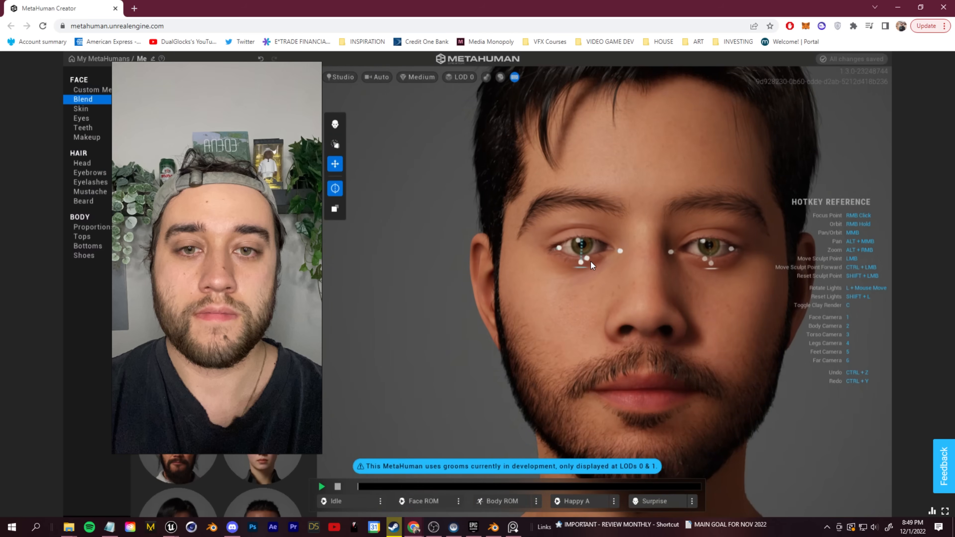
scroll(592, 262, "down", 3)
left_click(335, 144)
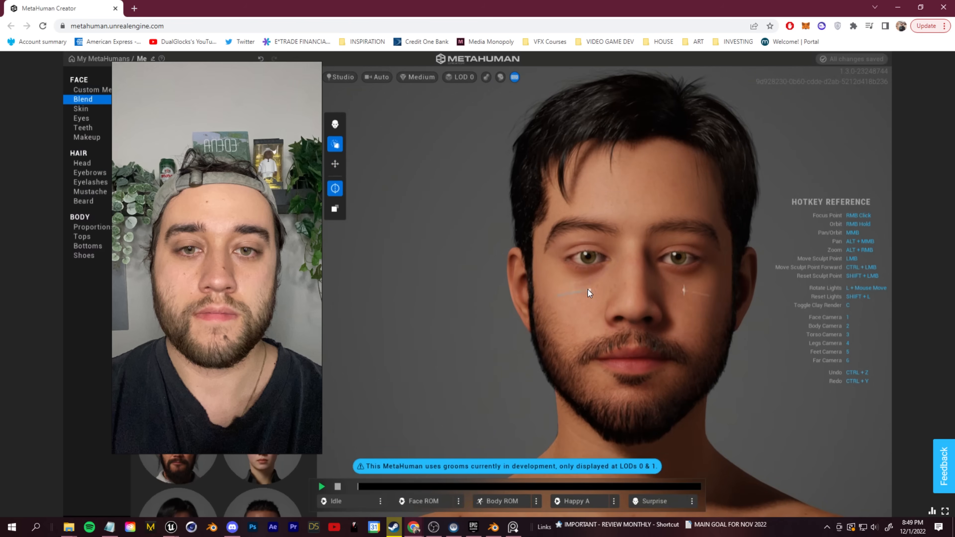
right_click_drag(566, 272, 711, 298)
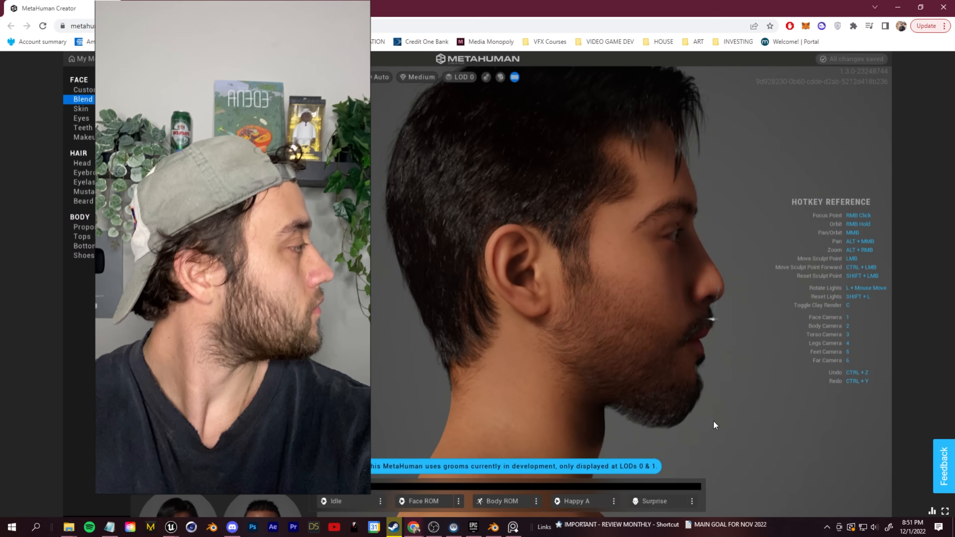
key("1")
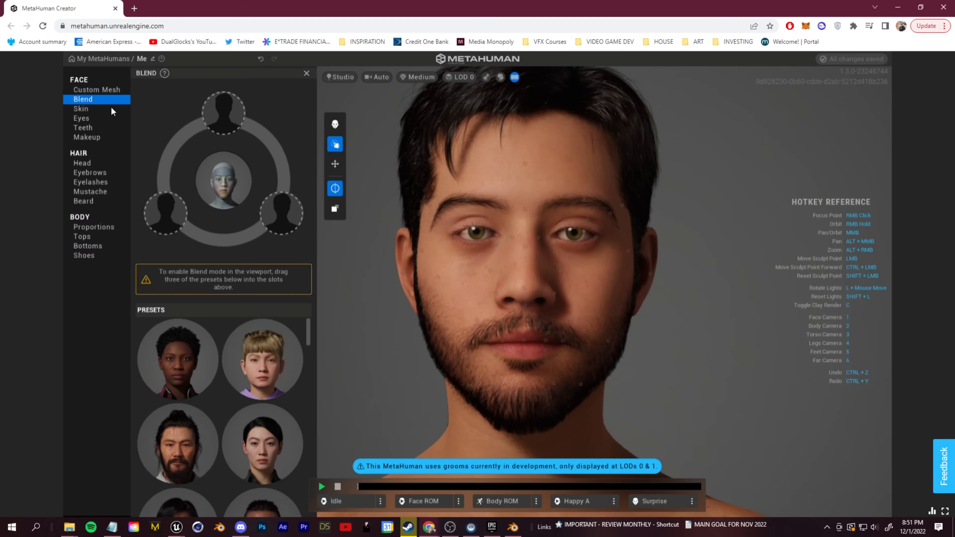
Adjust the beard's colour to a brown shade.
left_click(84, 201)
left_click(216, 124)
left_click(332, 199)
left_click(250, 144)
left_click(336, 144)
left_click(242, 123)
Adjust the mustache's colour to a brown that matches the beard.
left_click(90, 192)
left_click(267, 95)
left_click(246, 122)
mouse_move(322, 204)
left_mouse_down()
mouse_move(329, 226)
mouse_move(316, 212)
left_mouse_up()
left_click(198, 257)
Change the head hair colour to a lighter reddish brown.
left_click(82, 162)
left_click(246, 121)
left_click(324, 113)
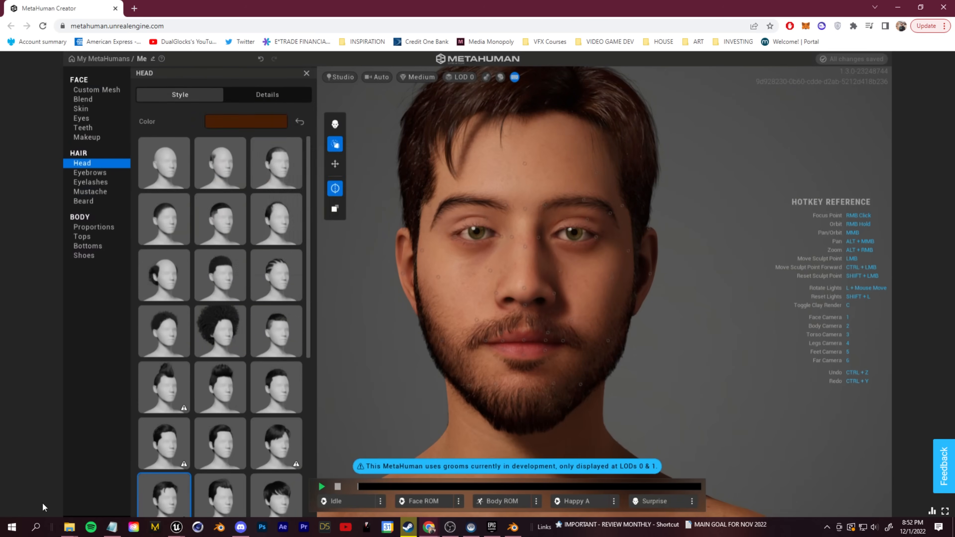
Switch to PureRef, load the frontal reference photo as an enlarged overlay and place it on the right side of the face.
left_click(12, 527)
left_click_drag(944, 284, 485, 259)
left_click(503, 239)
left_click(518, 276)
right_click_drag(485, 260, 163, 88)
left_click_drag(223, 178, 379, 501)
left_click(468, 387)
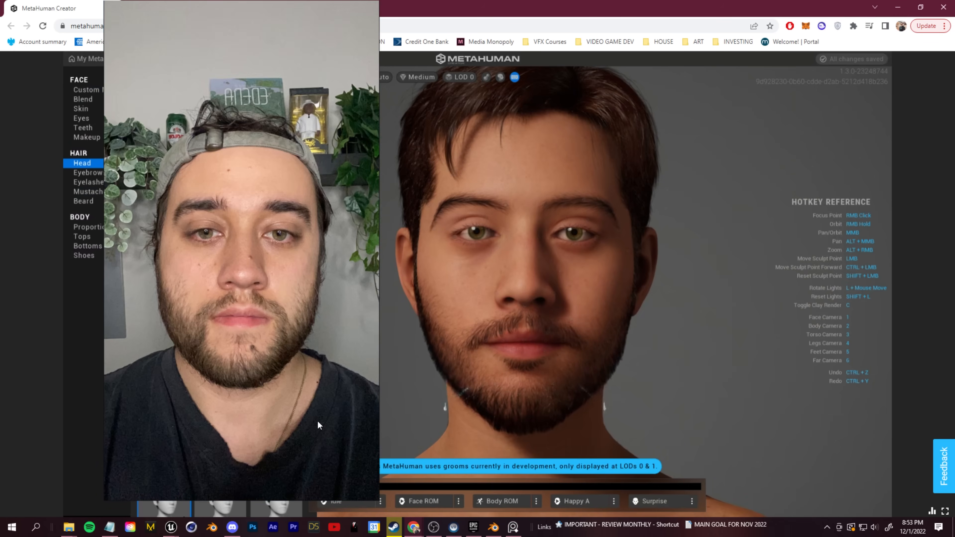
left_click_drag(334, 16, 850, 55)
right_click_drag(851, 55, 899, 32)
Try the eyelash style in the second row and choose the third style in the first row.
left_click(91, 182)
left_click(167, 220)
left_click(277, 169)
Compare eyebrow styles and apply the thick, dark one at the end of the fourth row.
left_click(90, 173)
left_click(168, 219)
left_click(282, 276)
left_click(282, 326)
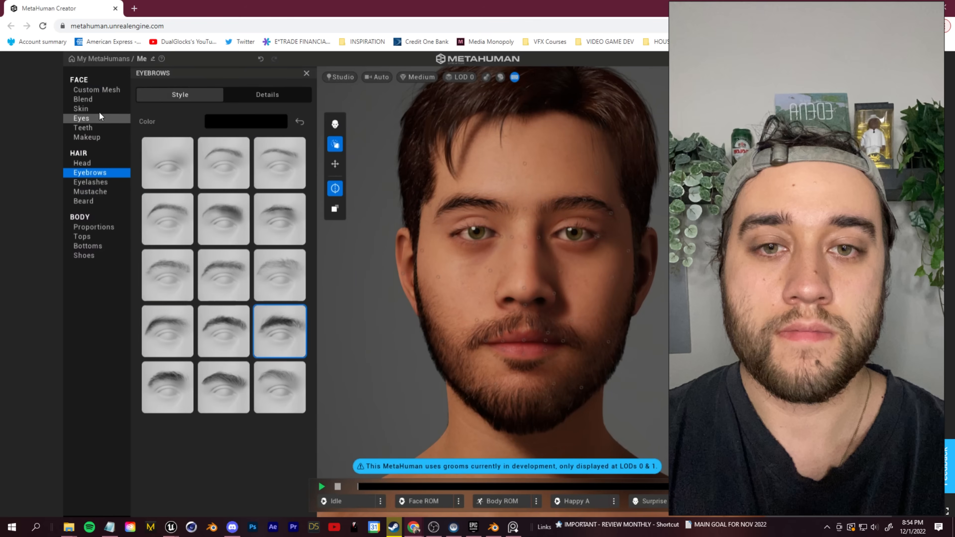
Apply the short swept-back hairstyle found further down the head hair styles.
left_click(90, 109)
left_click(90, 162)
scroll(266, 322, "down", 4)
left_click(174, 376)
scroll(221, 459, "down", 3)
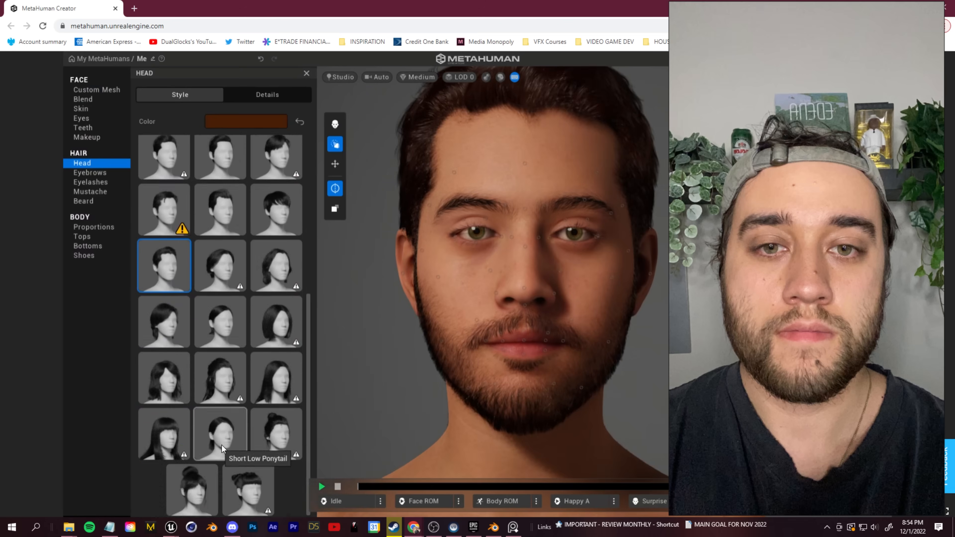
Try several other head hairstyles for comparison, including balding and Coil Buzz Cut.
scroll(221, 460, "up", 3)
left_click(274, 280)
left_click(229, 279)
left_click(171, 297)
scroll(226, 301, "up", 2)
left_click(285, 311)
scroll(282, 307, "up", 1)
left_click(278, 300)
left_click(176, 236)
scroll(188, 244, "up", 1)
left_click(181, 233)
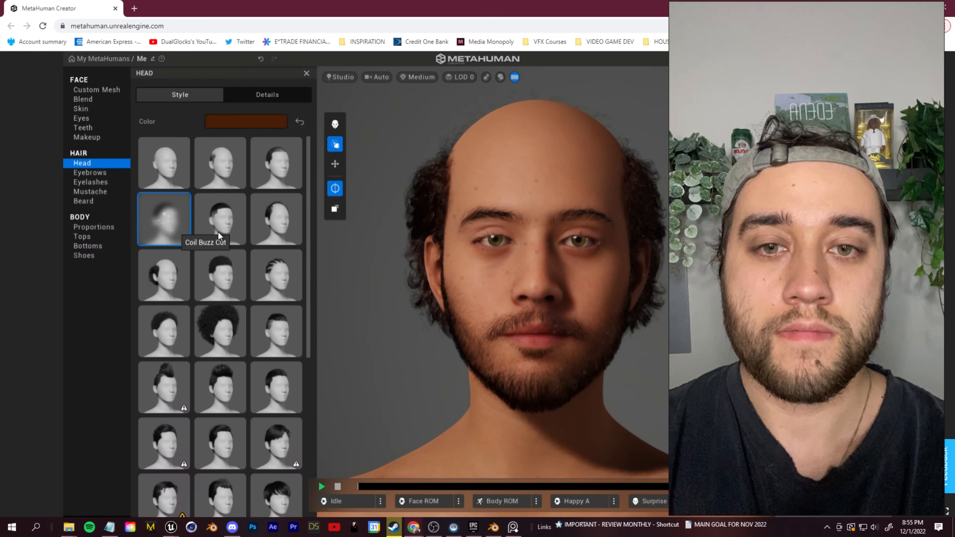
left_click(213, 231)
Compare more short hairstyles further down the head hair styles and undo the last hair change.
scroll(235, 361, "down", 4)
left_click(171, 361)
scroll(169, 354, "down", 3)
left_click(167, 351)
scroll(188, 357, "down", 3)
scroll(264, 376, "up", 1)
scroll(269, 343, "up", 9)
left_click(260, 58)
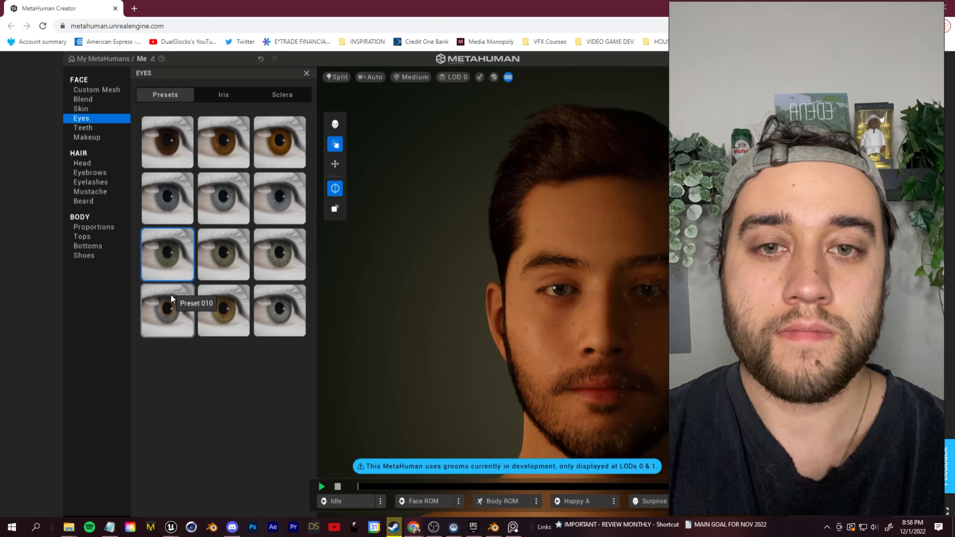
Try eye Preset 010 and the preset beside it, and move the reference photo off the character's face.
left_click(171, 295)
left_click_drag(762, 11, 802, 42)
left_click(225, 317)
right_click_drag(418, 130, 423, 295)
Show the beard styles and set the viewport lighting to Portrait.
left_click(83, 202)
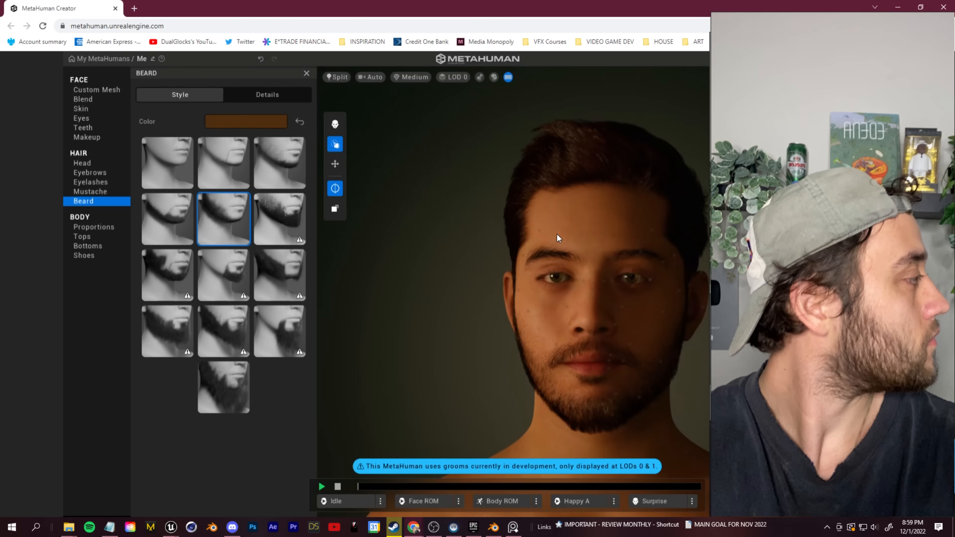
left_click(337, 77)
left_click(432, 154)
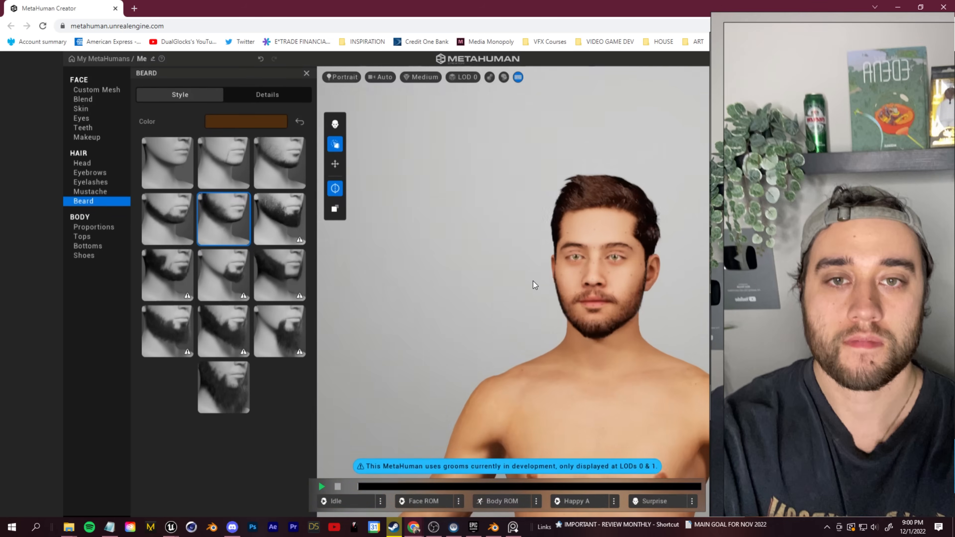
Try a slight sculpt adjustment on the character and undo it.
scroll(533, 281, "up", 5)
left_click_drag(537, 325, 528, 324)
scroll(545, 346, "down", 1)
key("ctrl+z")
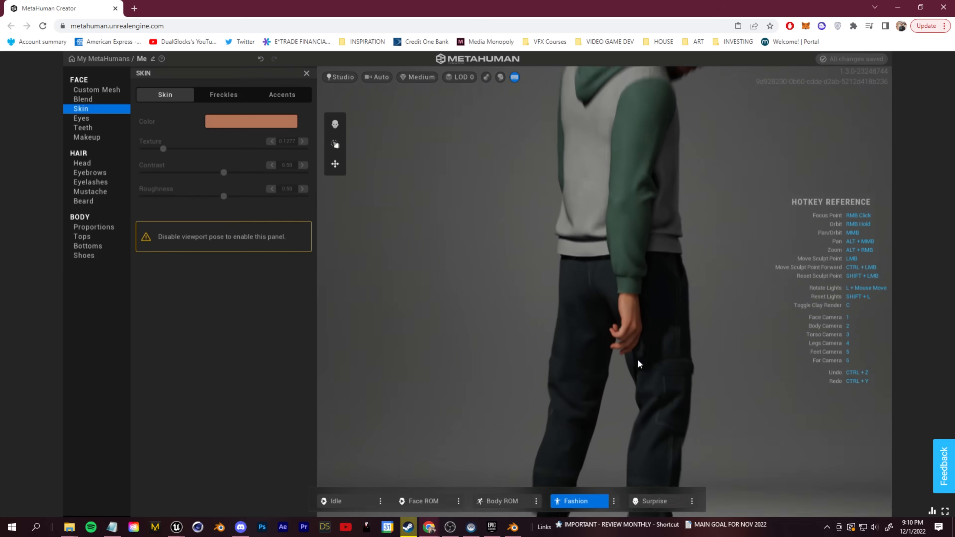
Examine the clothed body in the Fashion pose and the face during the Face ROM animation.
scroll(639, 363, "down", 5)
right_click_drag(669, 388, 348, 381)
middle_click_drag(346, 377, 639, 369)
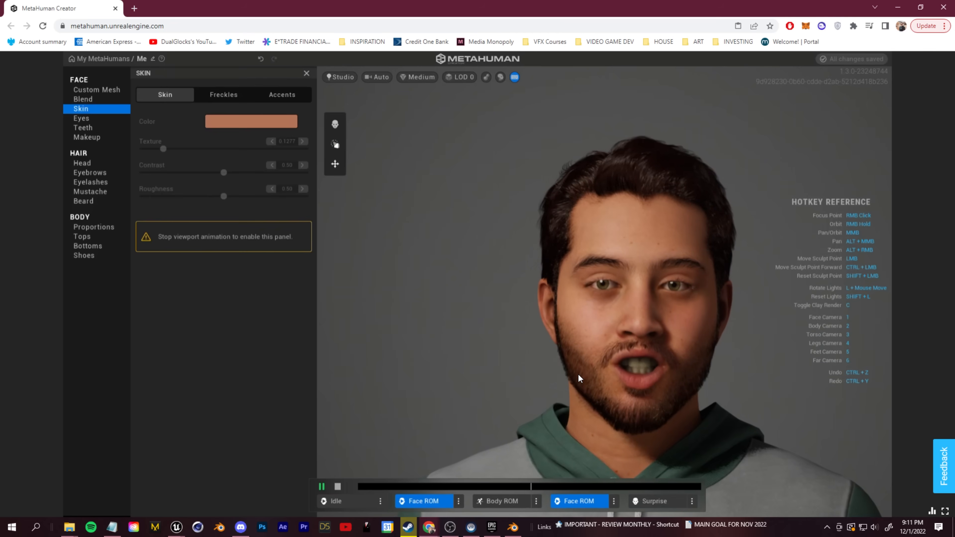
scroll(579, 369, "up", 5)
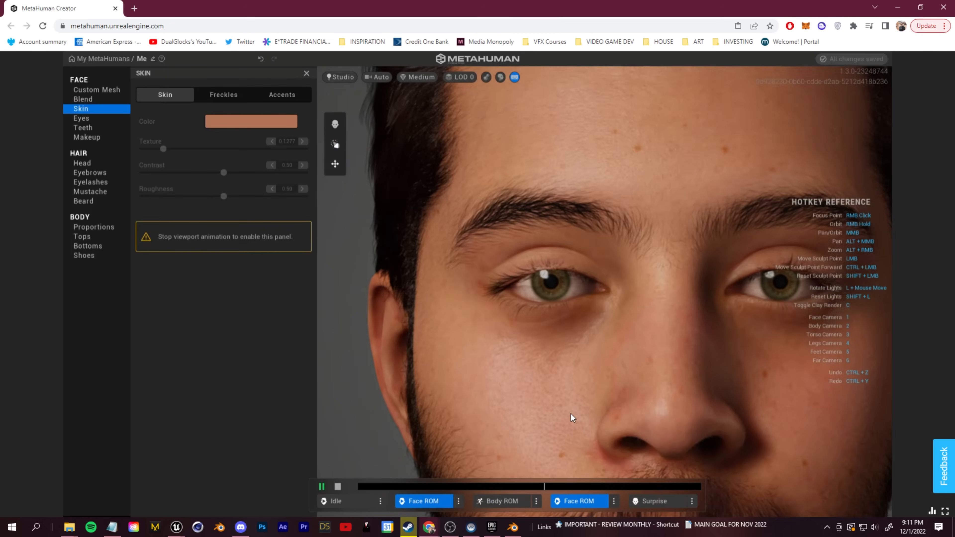
scroll(567, 411, "down", 5)
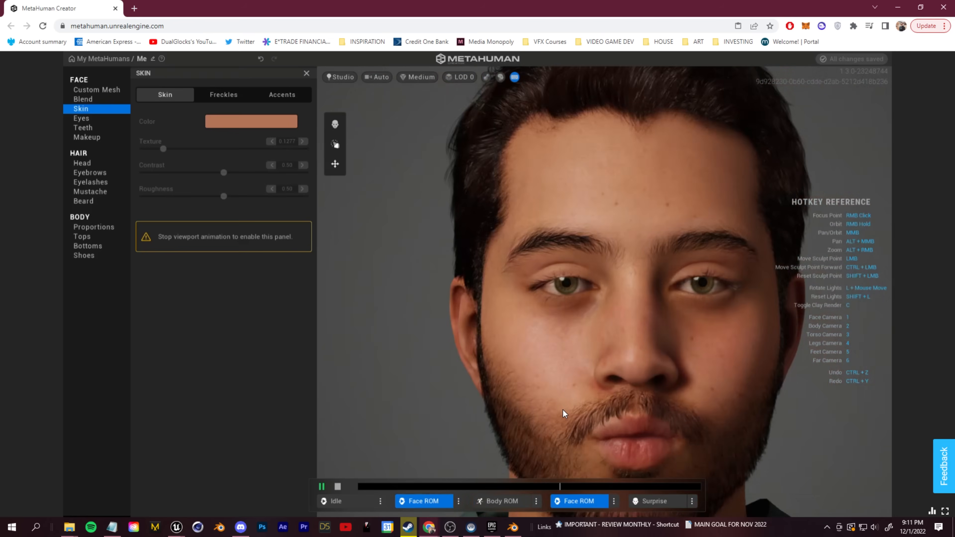
scroll(563, 409, "down", 3)
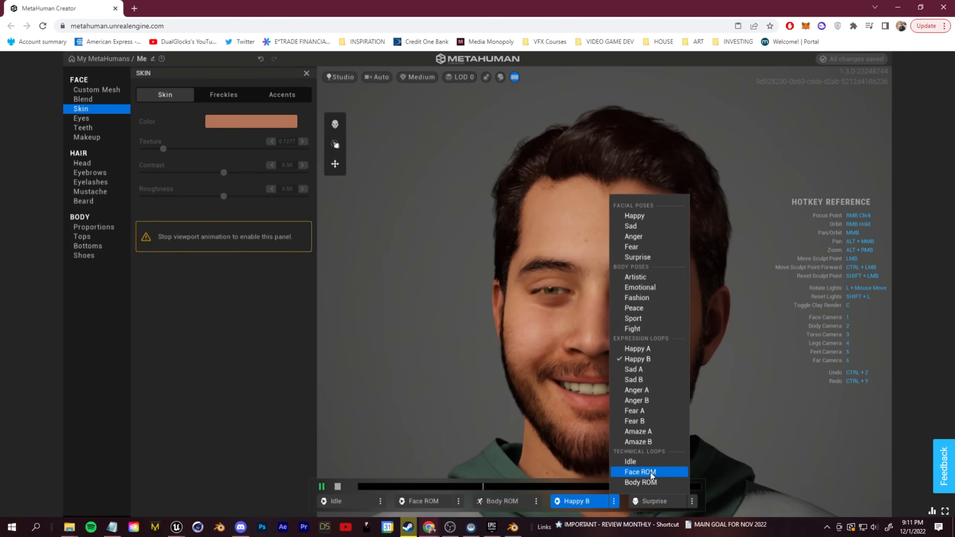
key("Return")
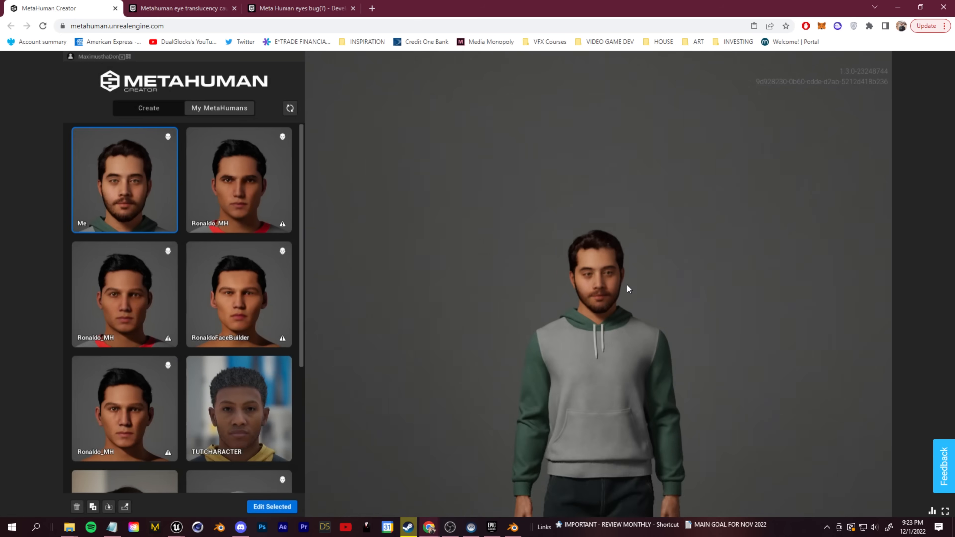
Inspect the Me character in the My MetaHumans preview from near and far.
scroll(628, 285, "up", 5)
scroll(670, 301, "down", 4)
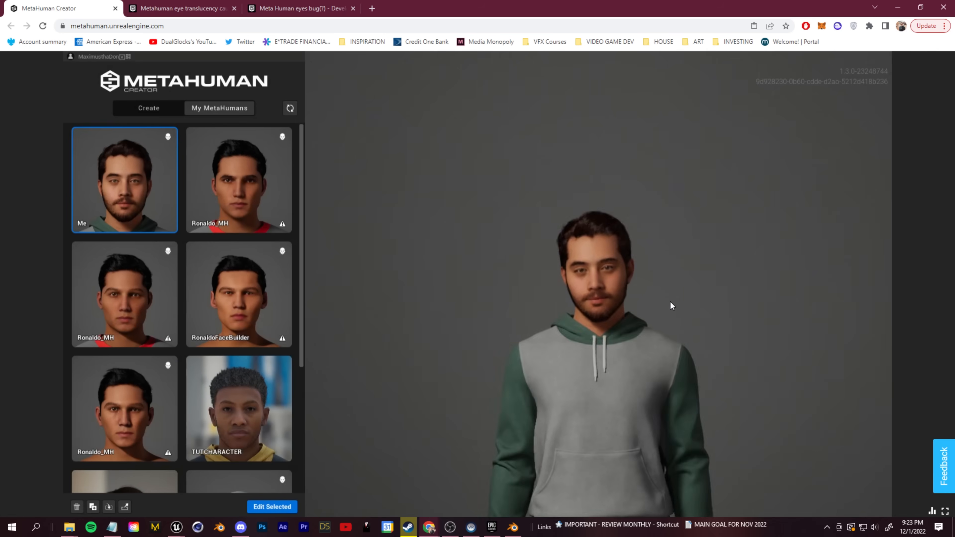
scroll(670, 302, "down", 3)
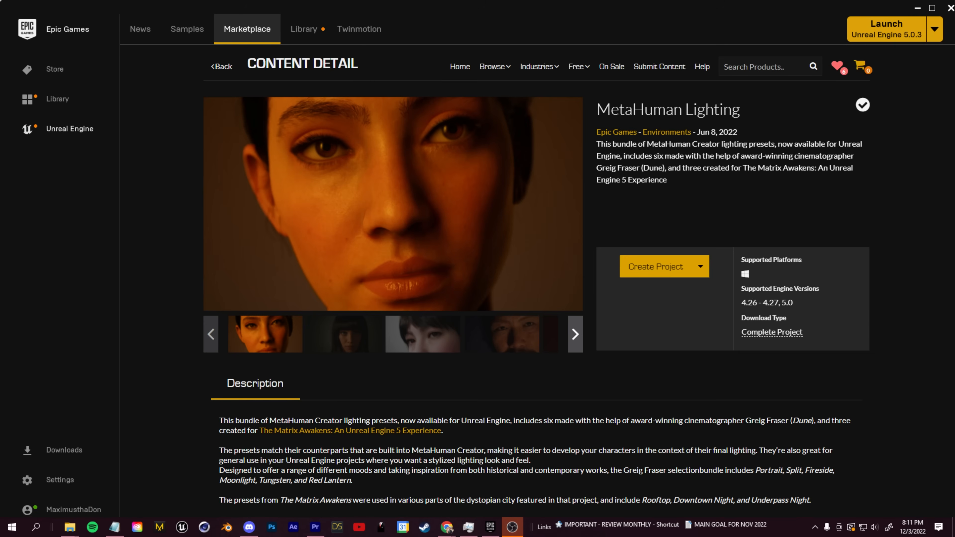
Switch to the Epic Games Launcher and review the MetaHuman Lighting project options and technical details.
left_click(701, 267)
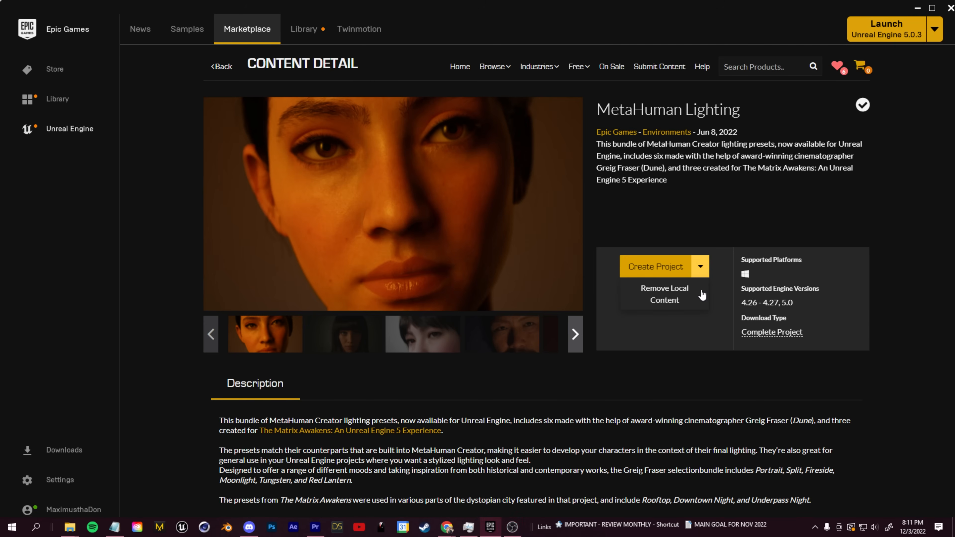
scroll(894, 278, "down", 10)
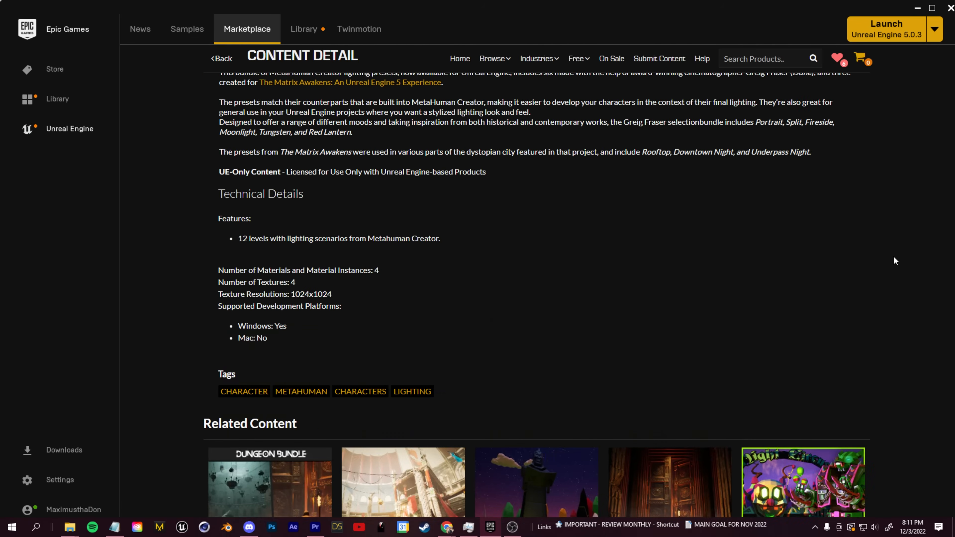
scroll(890, 295, "up", 10)
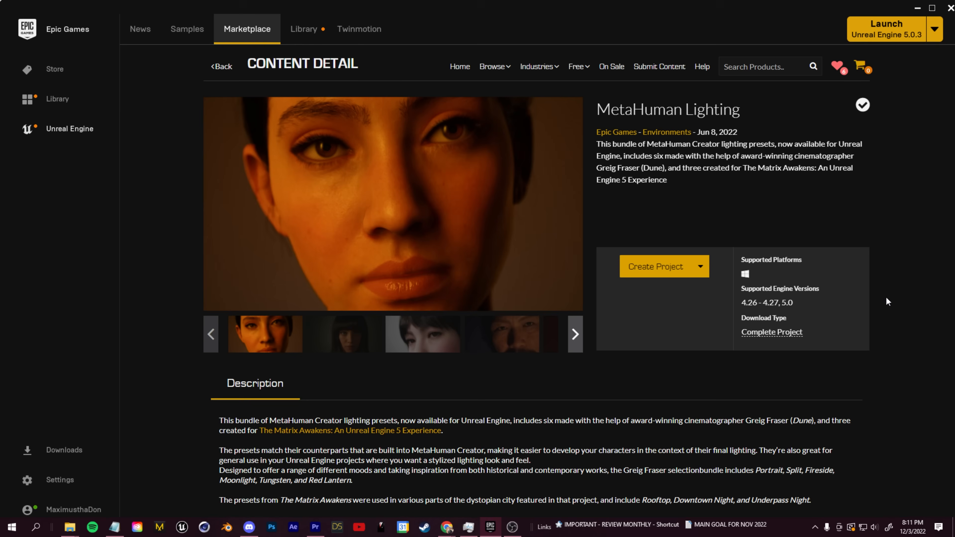
Browse the MetaHuman Lighting preview images for the different lighting presets.
left_click(394, 348)
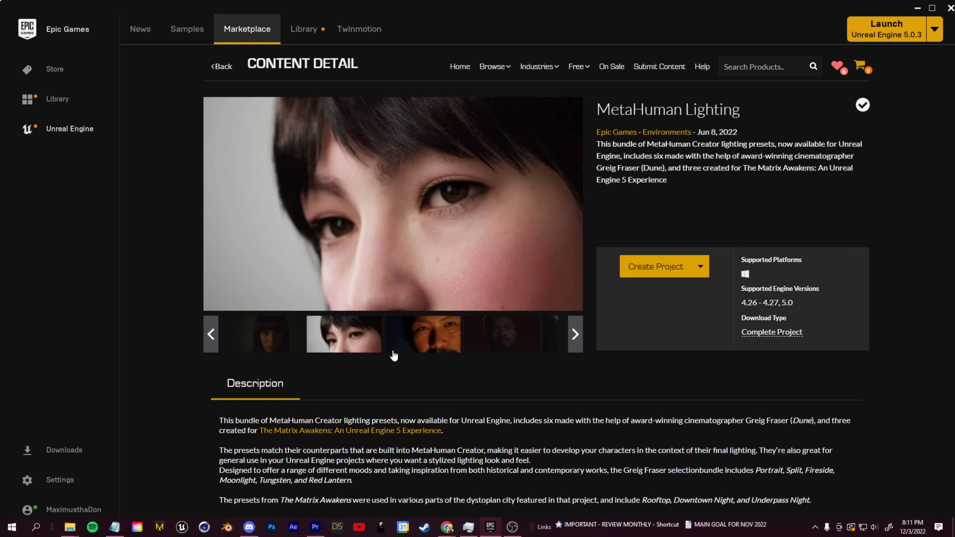
left_click(419, 347)
left_click(436, 347)
left_click(504, 343)
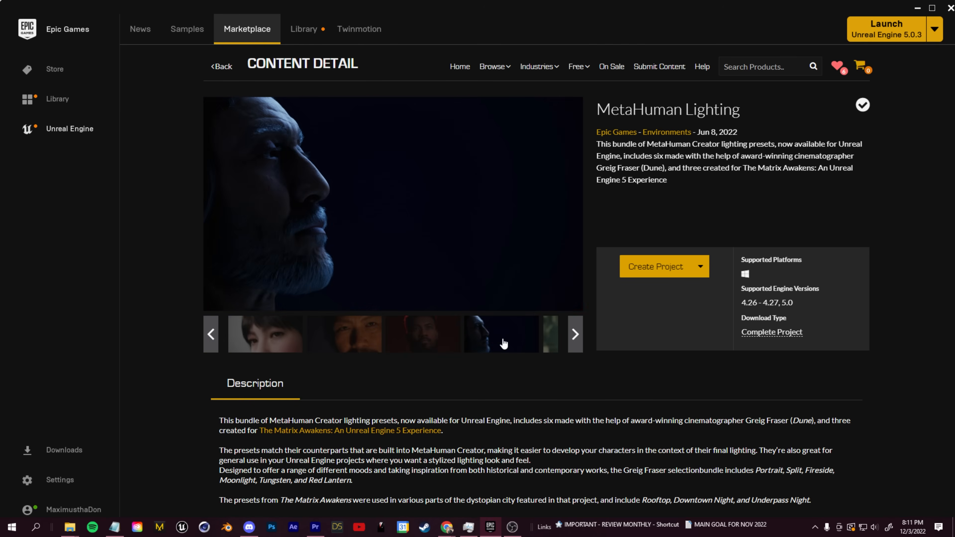
left_click(551, 341)
left_click(581, 335)
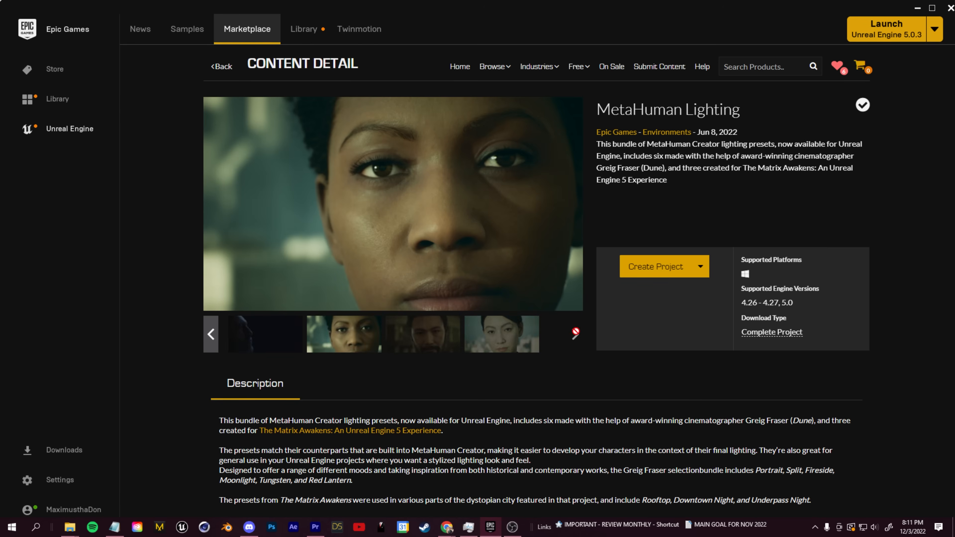
left_click(494, 340)
left_click(438, 345)
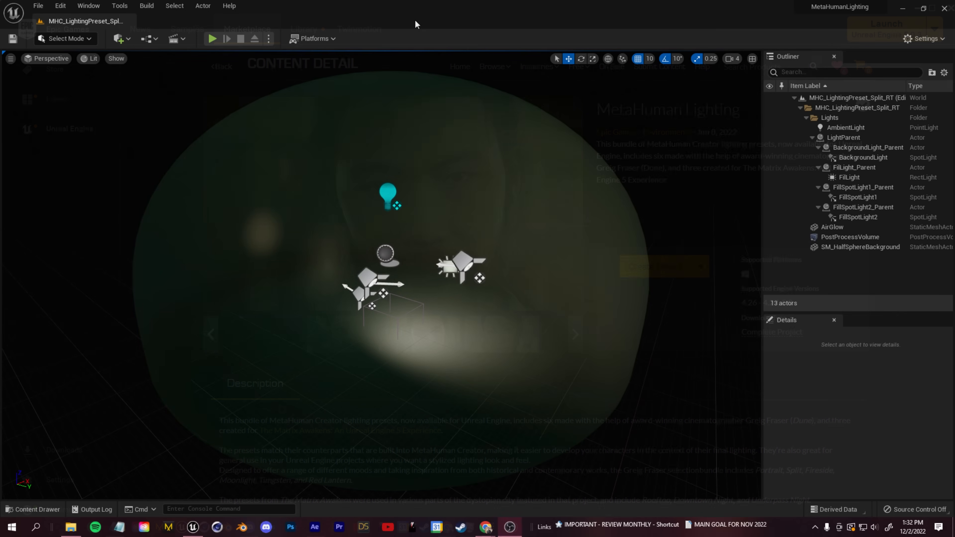
Switch to Unreal Editor, open the MHC_LightingPreset_Portrait_RT level and return to MHC_LightingPreset_Split_RT.
left_click(34, 510)
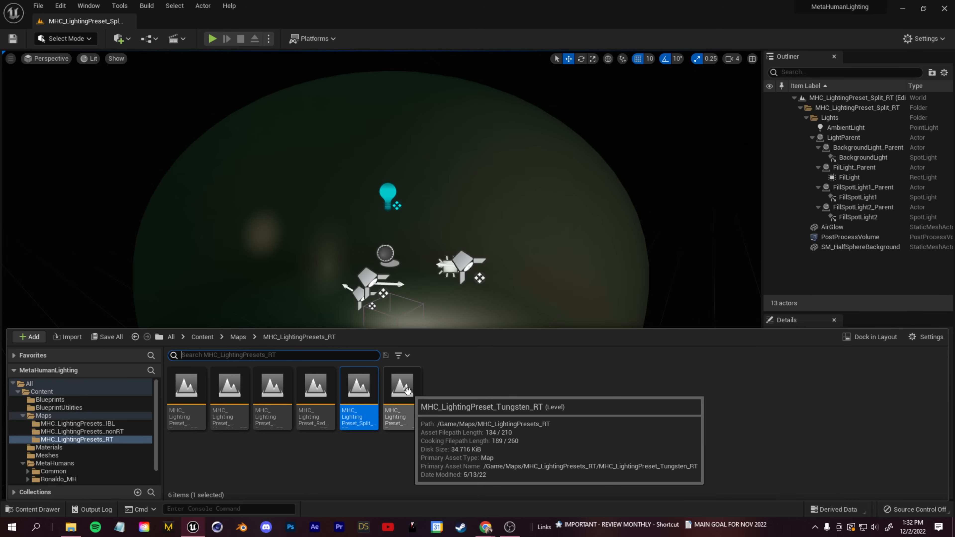
double_click(275, 404)
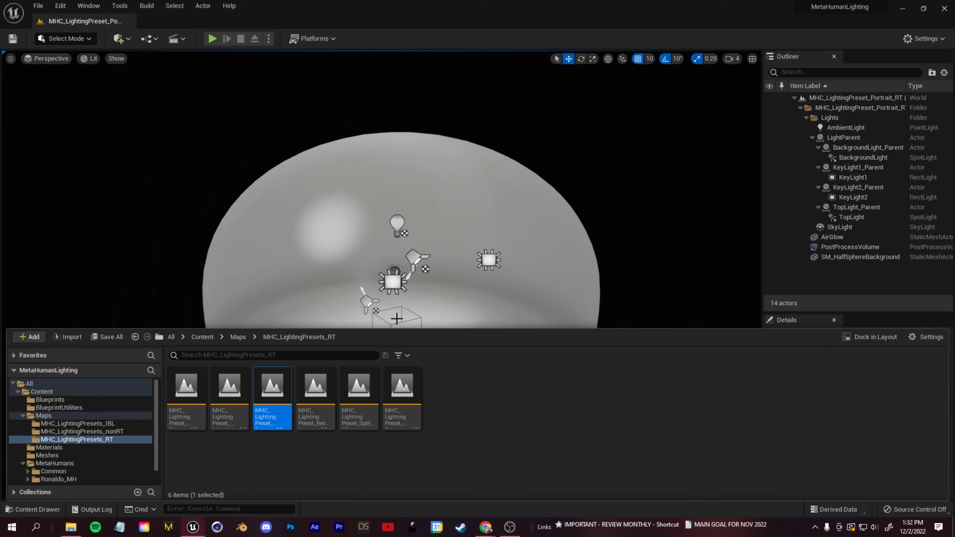
double_click(359, 391)
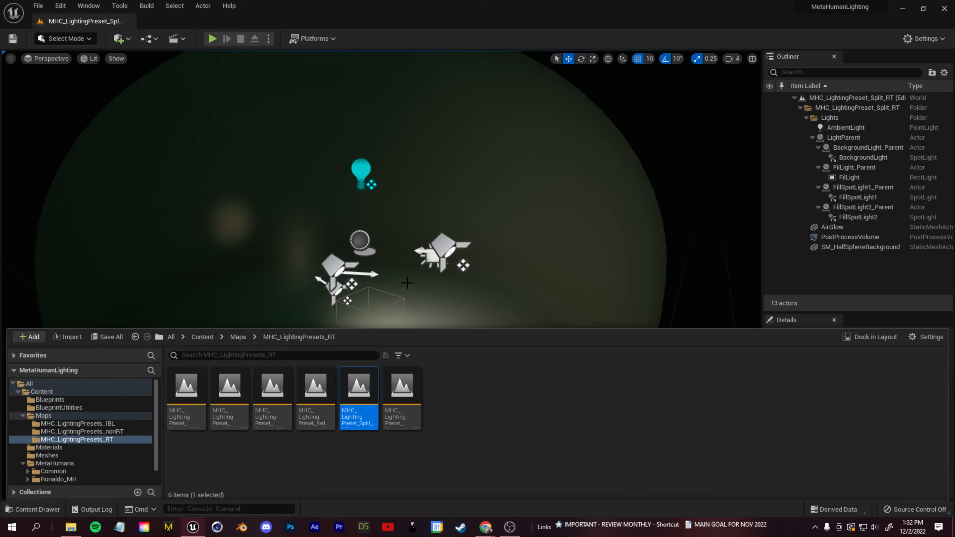
right_click_drag(376, 263, 357, 265)
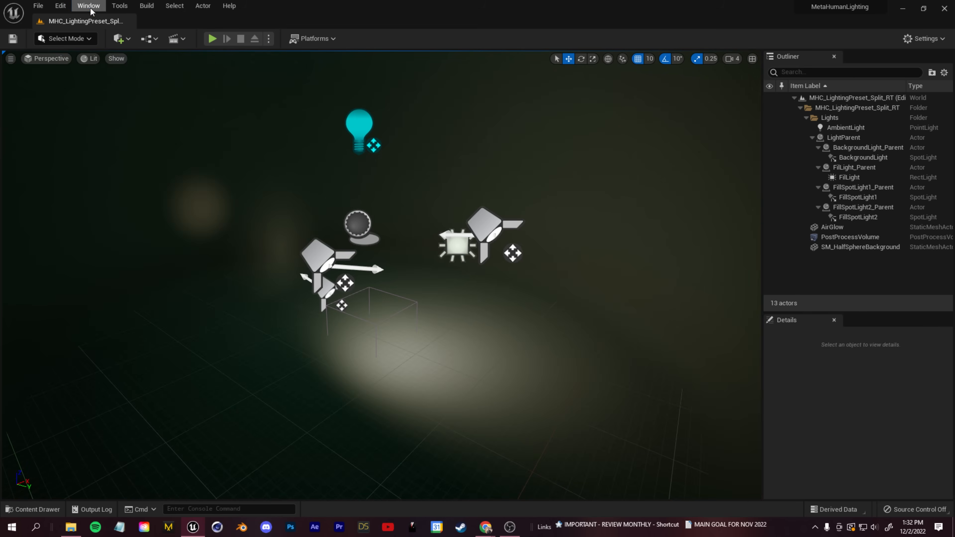
Open Quixel Bridge and search the plugins for "bridge" to check that it is enabled.
left_click(89, 6)
left_click(136, 253)
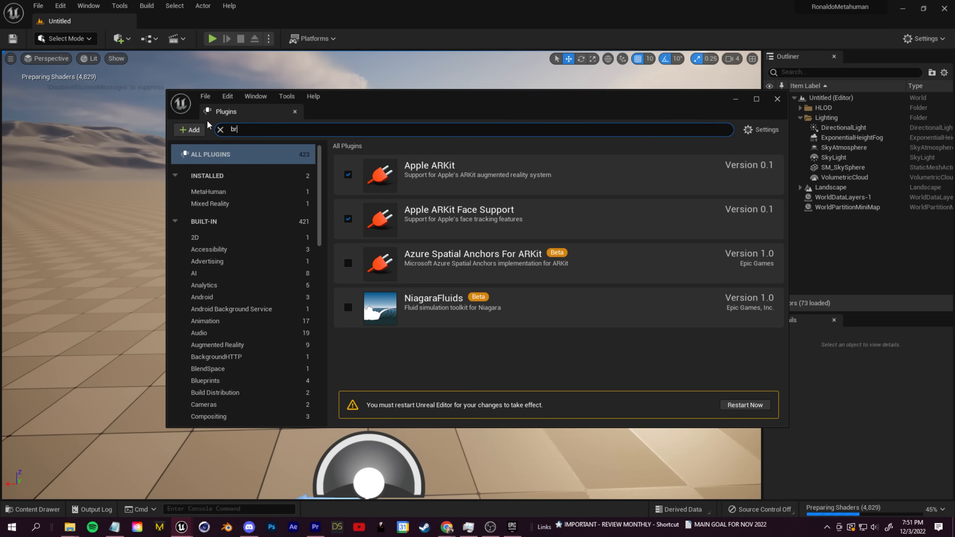
type("idge")
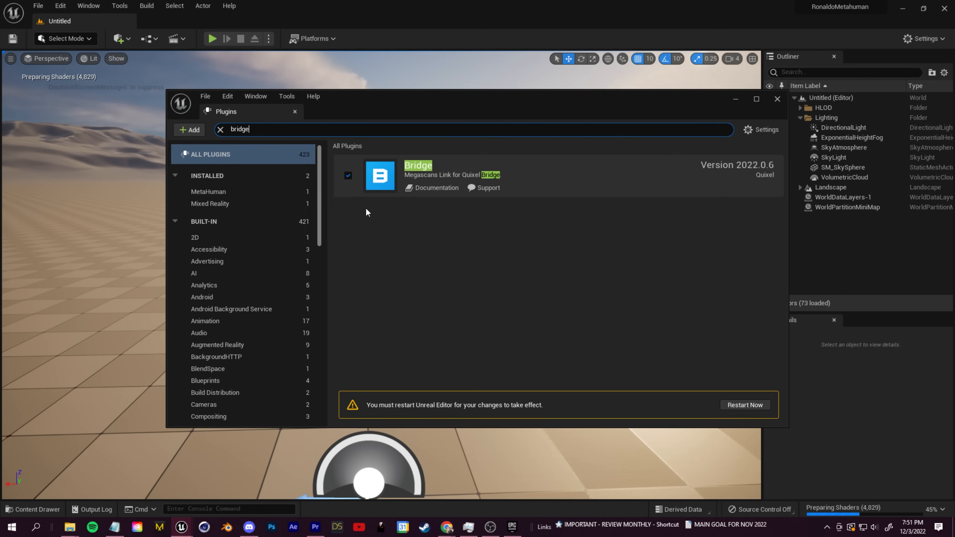
left_click(479, 230)
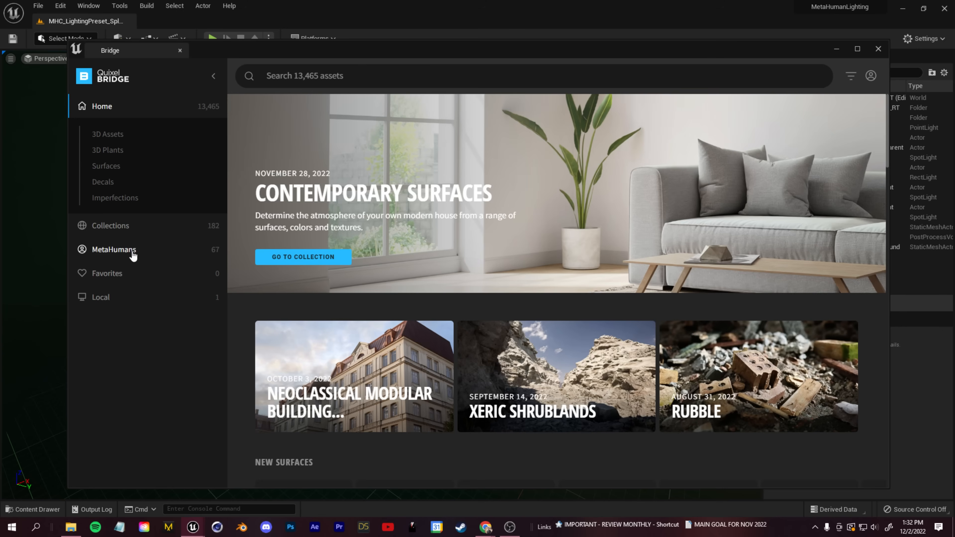
Download the Me character from My MetaHumans in Quixel Bridge.
left_click(133, 252)
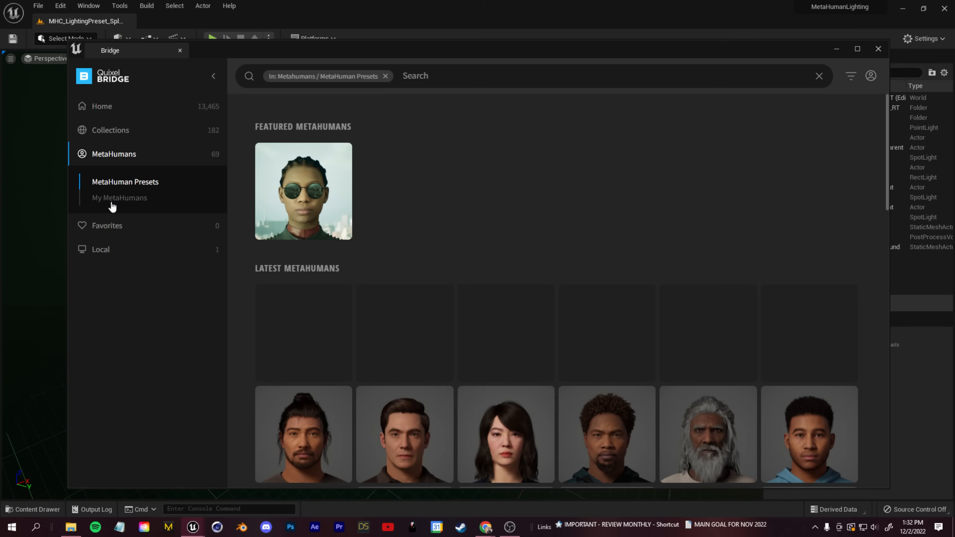
left_click(112, 204)
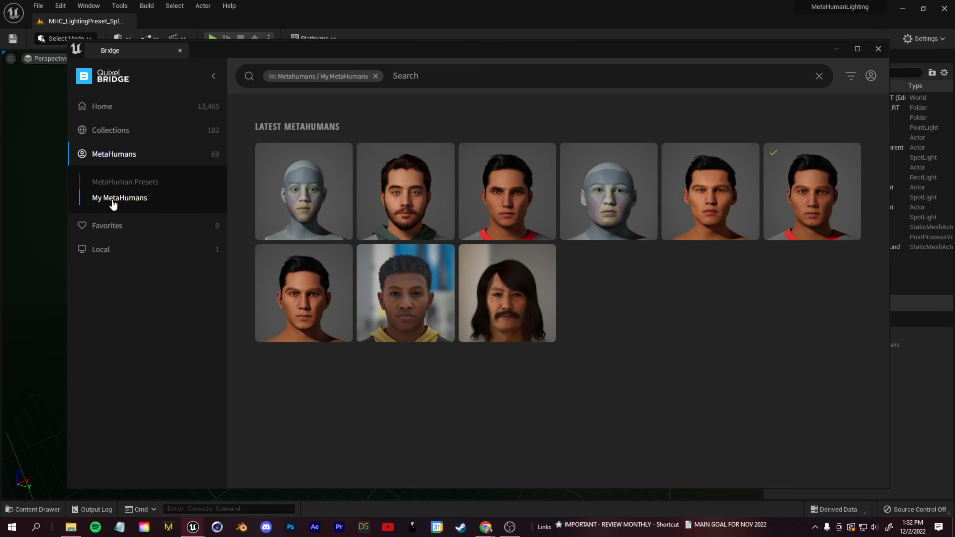
mouse_move(383, 209)
left_click(411, 202)
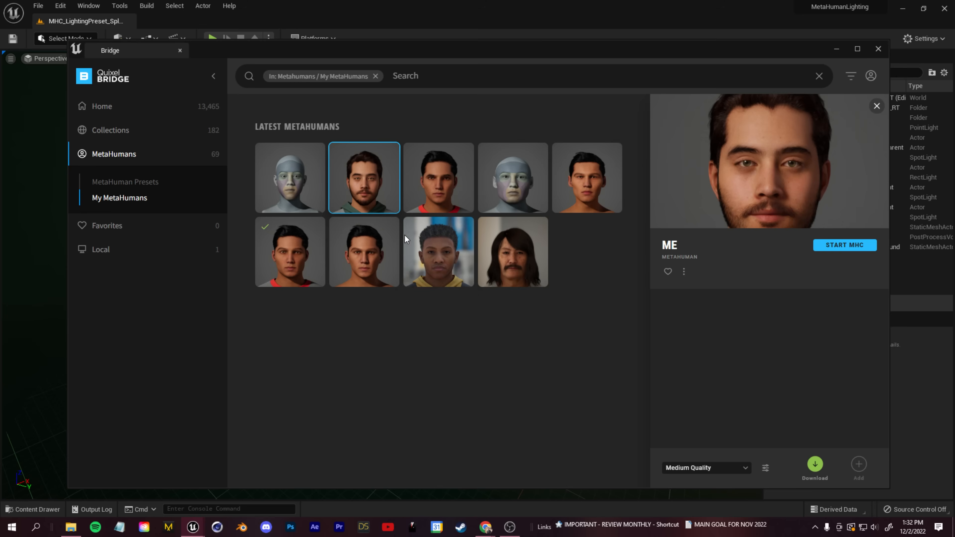
left_click(815, 465)
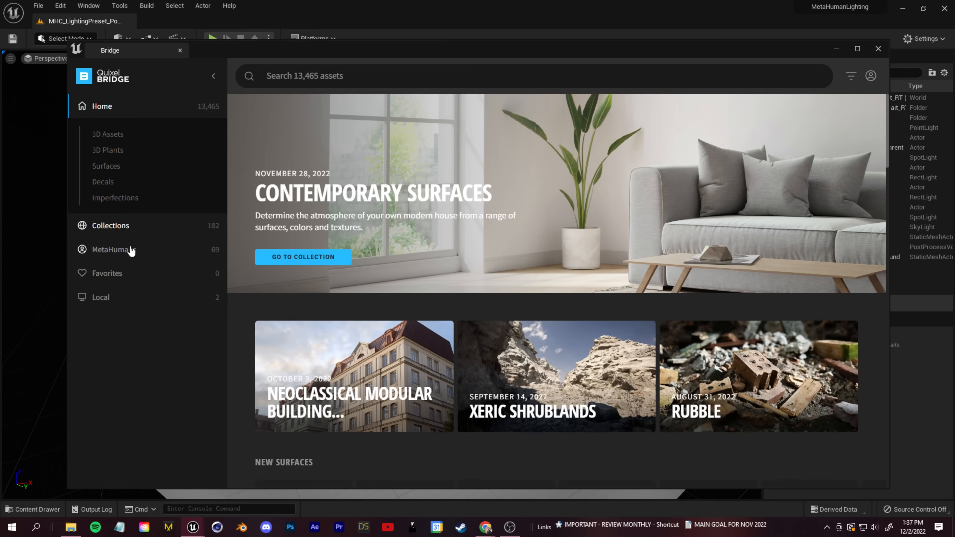
Add the downloaded Me character from My MetaHumans to the MetaHumanLighting project.
left_click(130, 250)
left_click(115, 200)
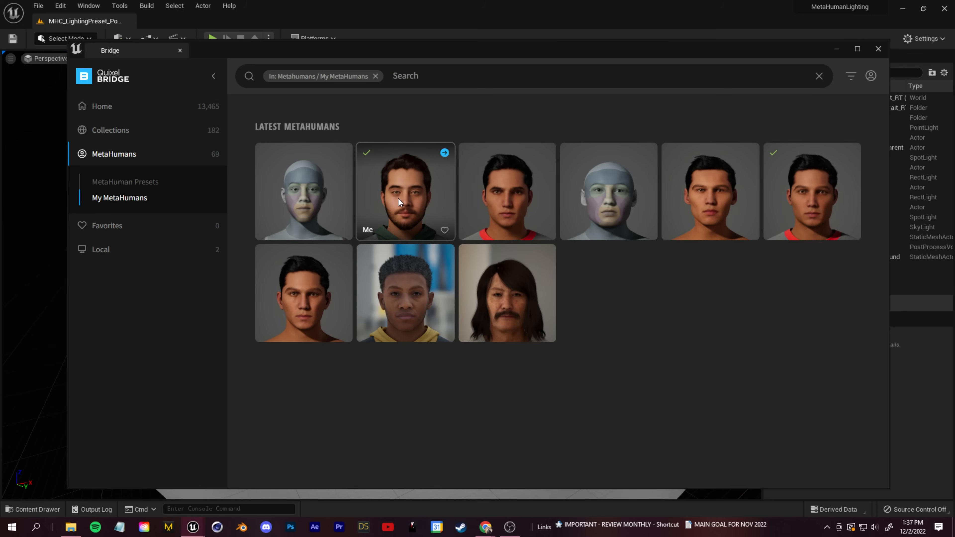
left_click(445, 154)
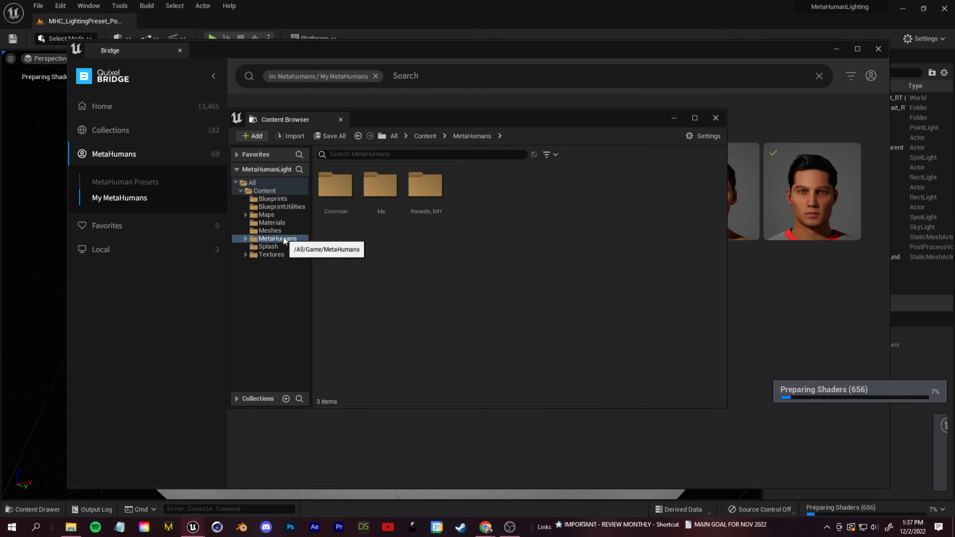
Show the contents of the Me folder under MetaHumans and close Quixel Bridge.
left_click(245, 239)
left_click(281, 256)
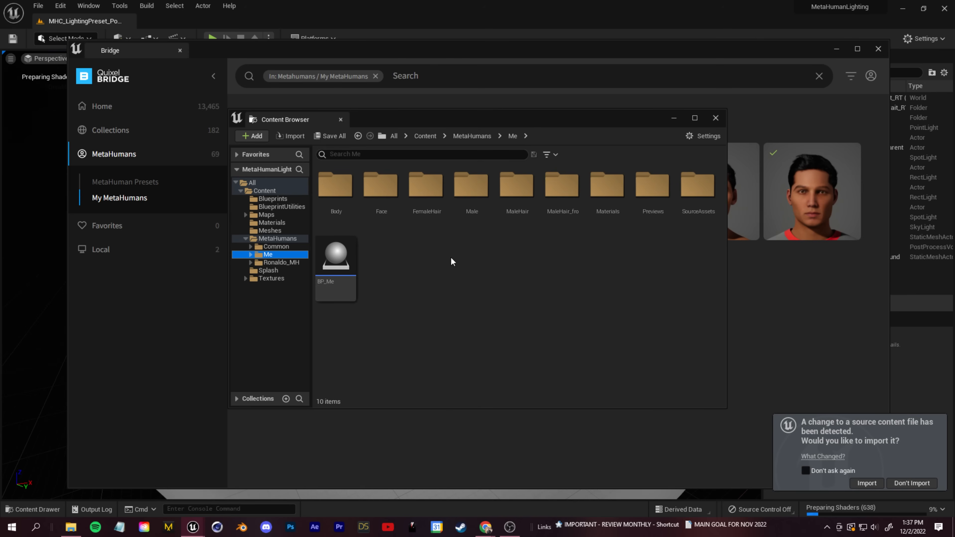
left_click(878, 49)
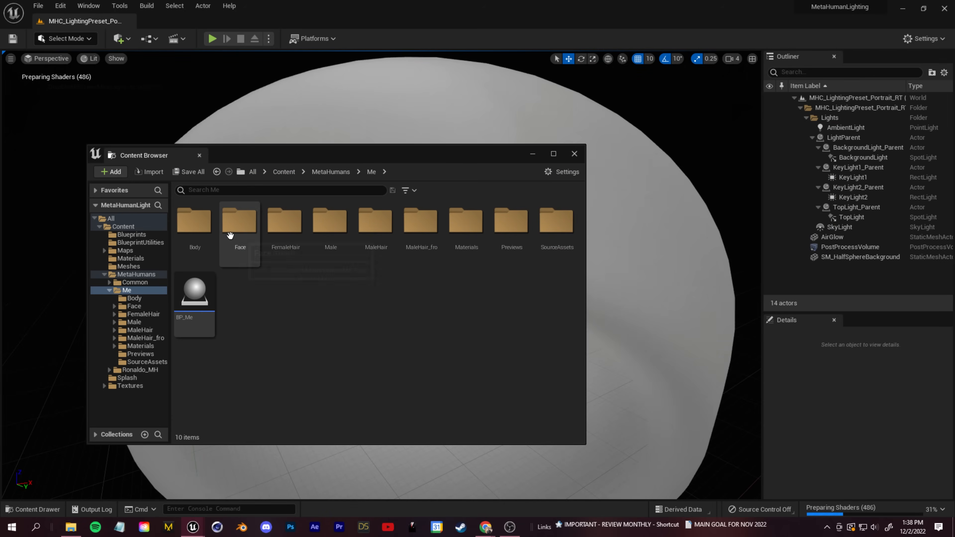
Open the Me_FaceMesh asset from the Face folder and locate its MI_HeadSynthesized_Baked material in the Content Browser.
double_click(236, 226)
scroll(236, 339, "down", 2)
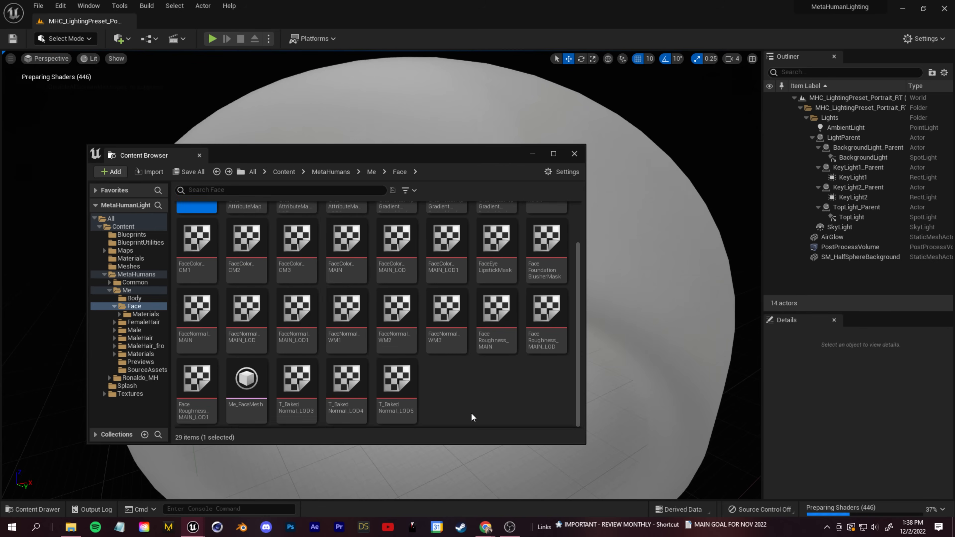
left_click(240, 390)
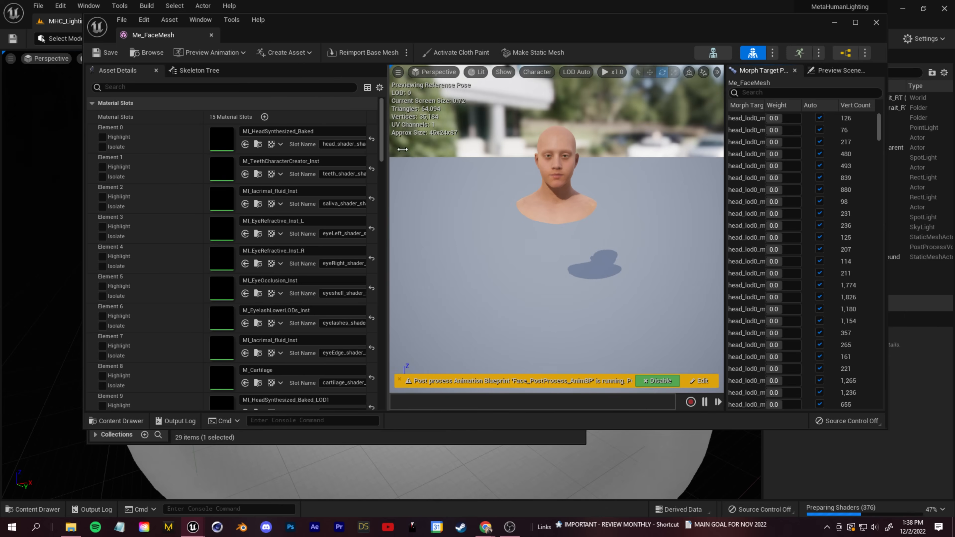
left_click(288, 146)
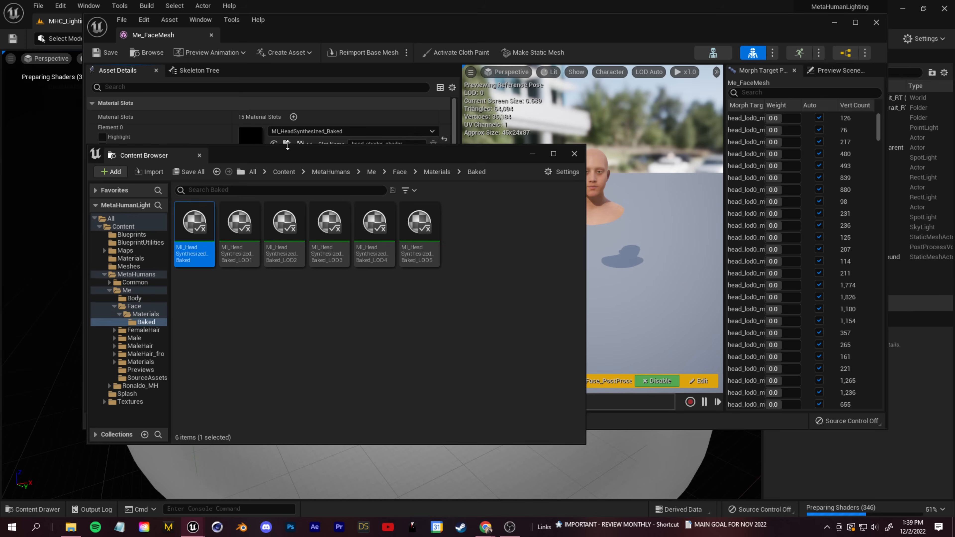
Open the MI_HeadSynthesized_Baked material and locate its Color_MAIN base color texture in the Content Browser.
double_click(194, 230)
middle_click_drag(334, 296, 371, 308)
left_click_drag(879, 131, 882, 198)
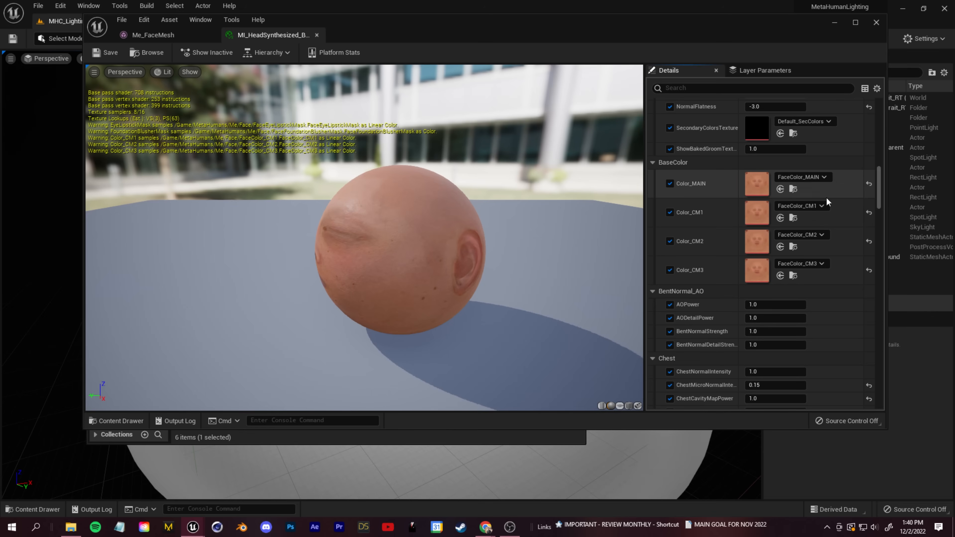
left_click(793, 189)
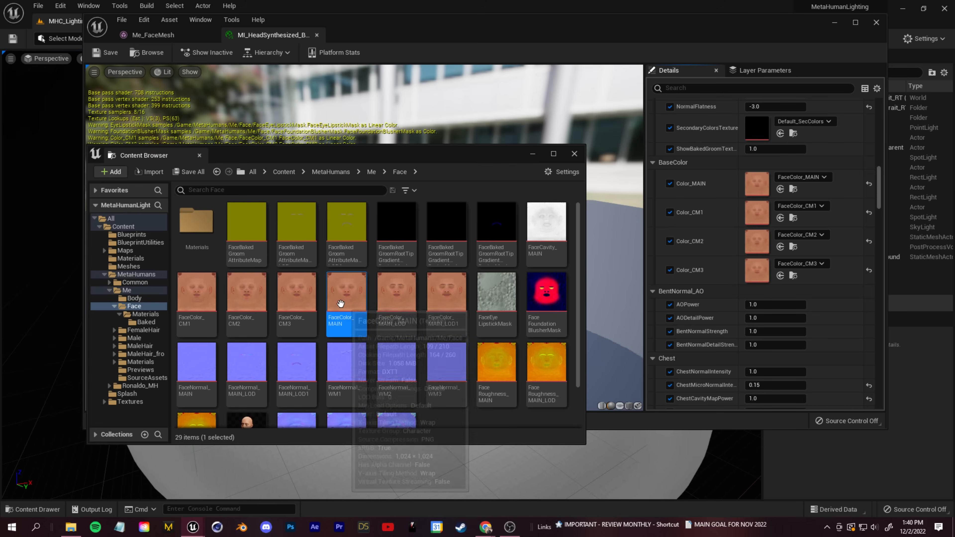
Export the FaceColor_MAIN texture as a Targa file to the mesh to metahuman folder on the MAIN 8TB DRIVE.
right_click(347, 295)
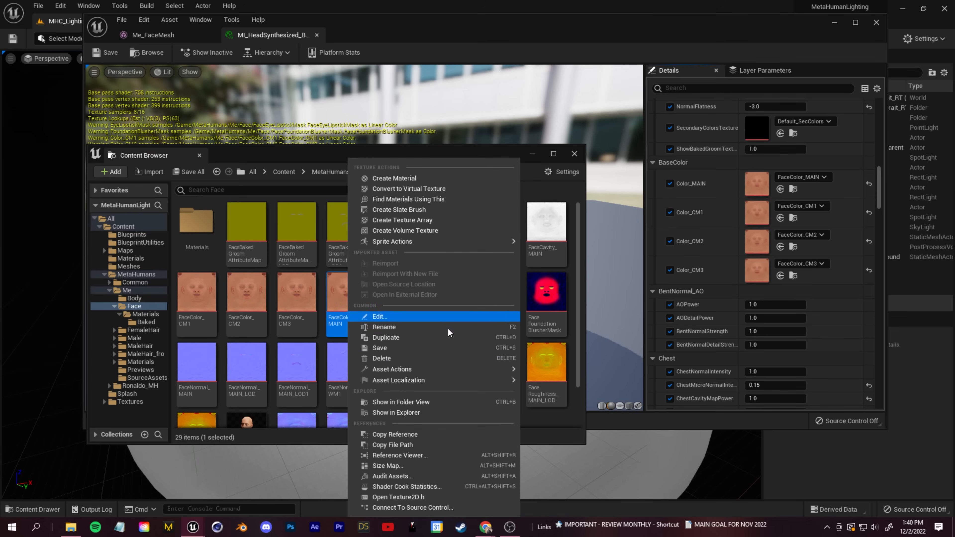
mouse_move(443, 370)
left_click(565, 418)
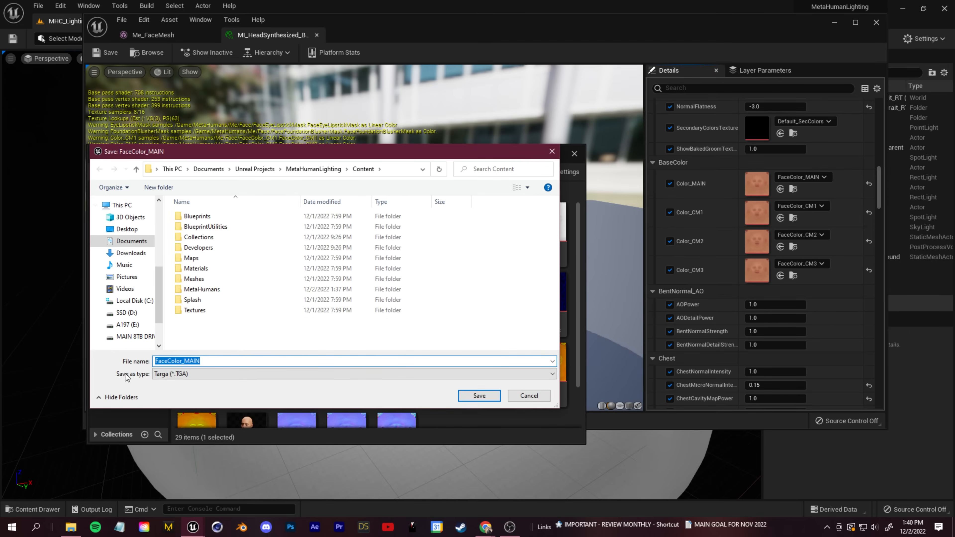
left_click(131, 336)
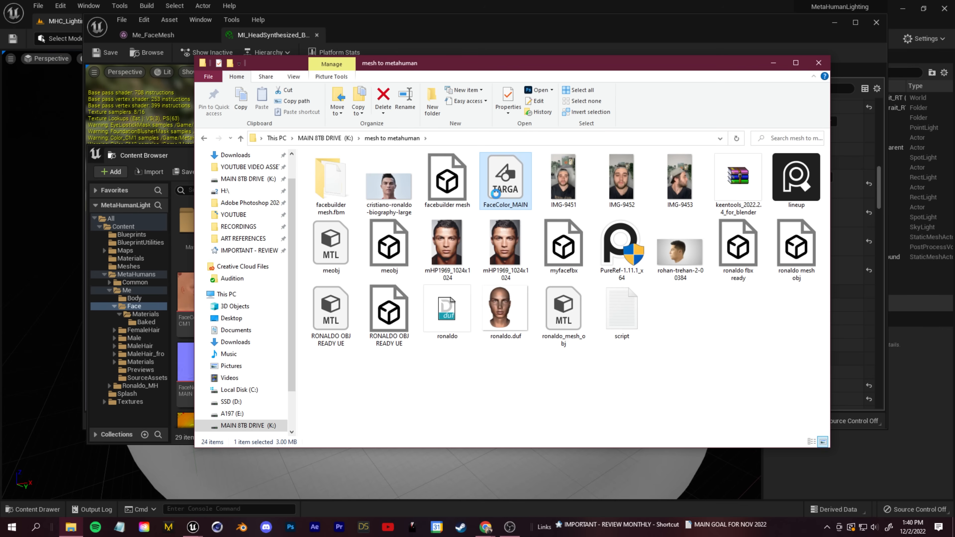
Open the exported FaceColor_MAIN Targa file in Photoshop and convert its locked Background into a regular layer.
right_click(497, 192)
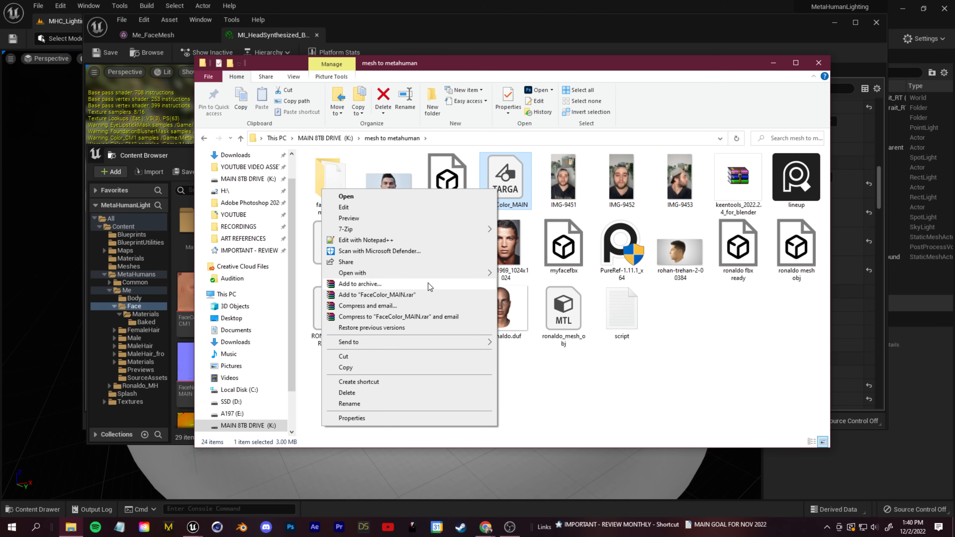
mouse_move(418, 275)
left_click(538, 274)
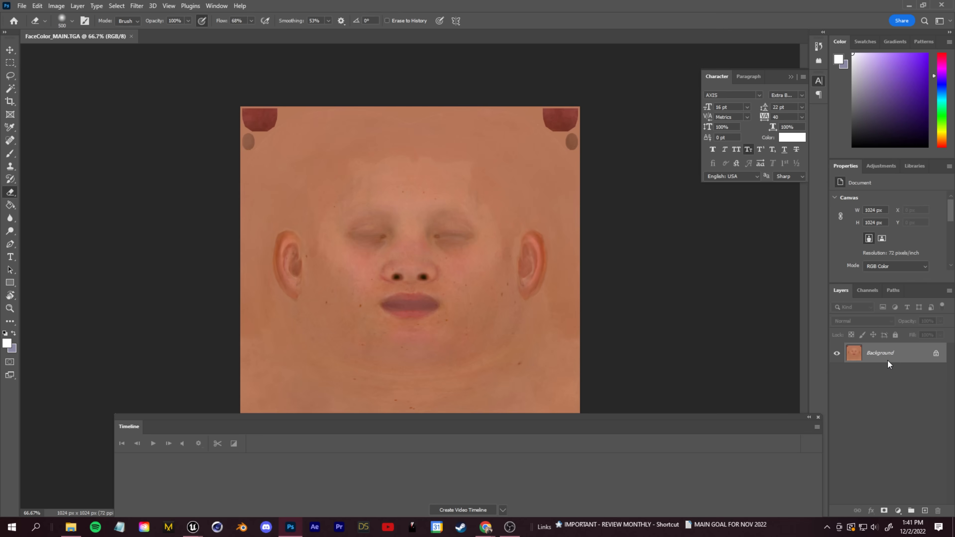
right_click(888, 360)
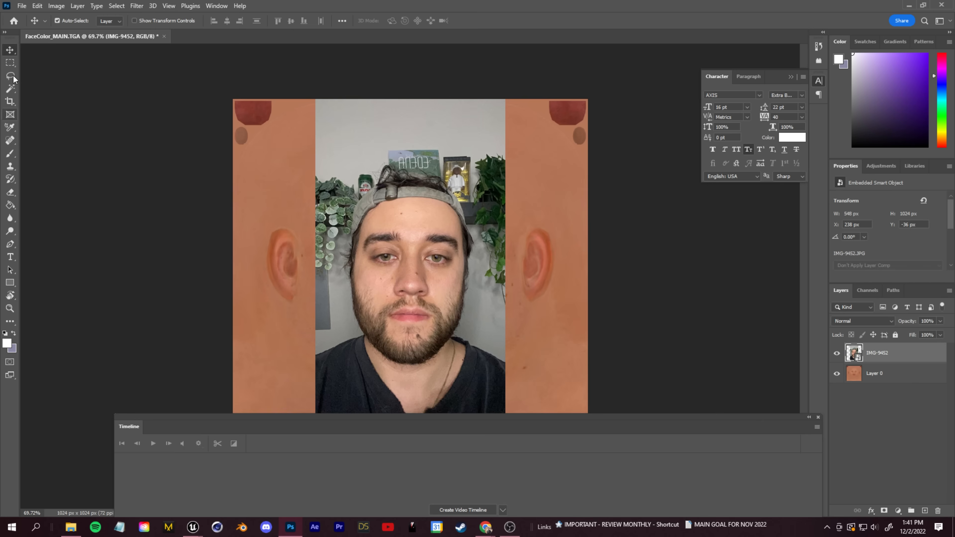
Lasso the mole on the nose in the IMG-9452 photo layer and copy it onto a new layer.
key("l")
scroll(399, 283, "up", 3, "alt")
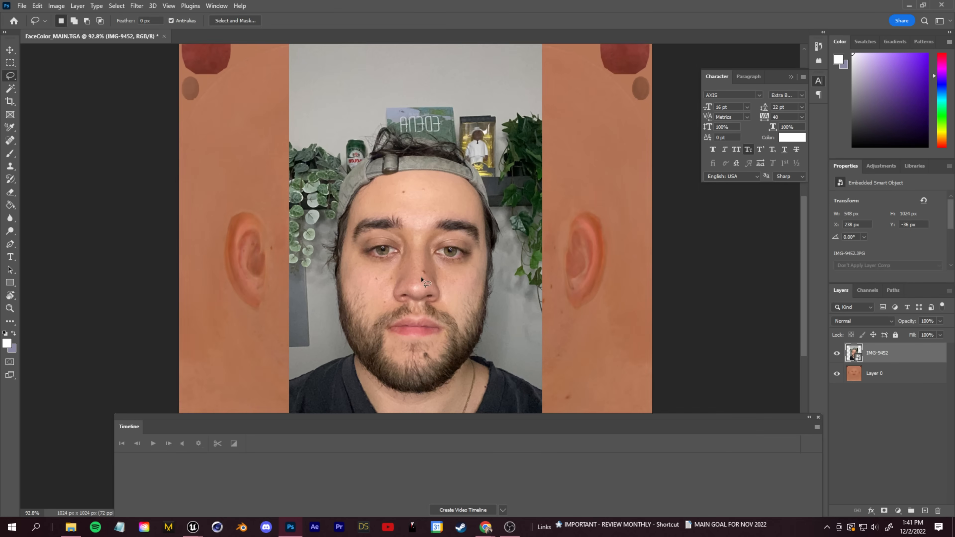
scroll(422, 279, "up", 3, "alt")
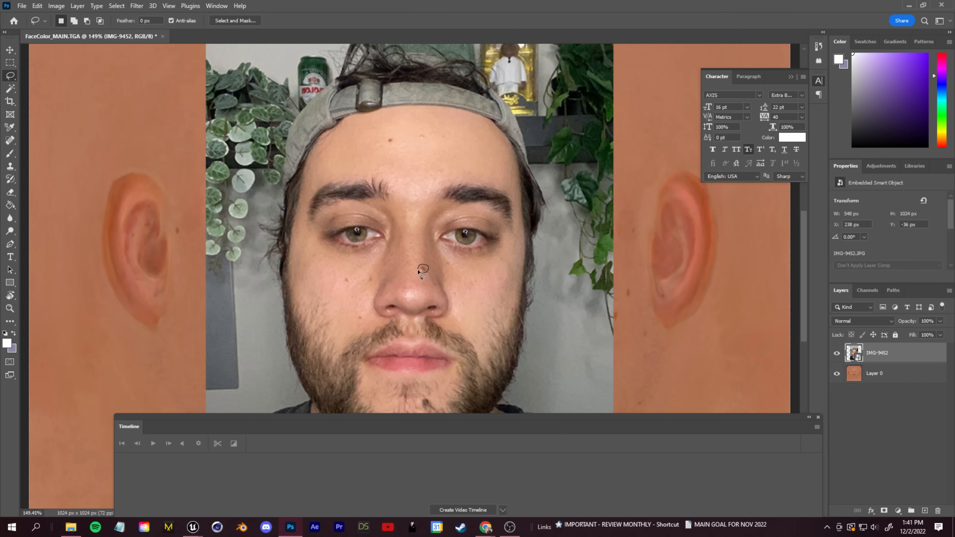
scroll(458, 283, "down", 3, "alt")
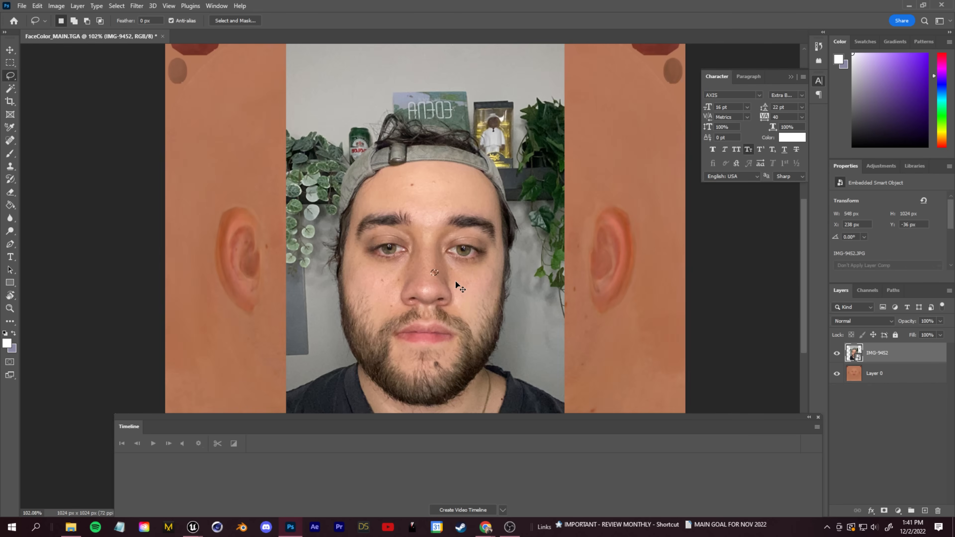
key("ctrl+v")
Hide the IMG-9452 photo layer and move the copied mole to its matching place on the texture's nose.
left_click(838, 374)
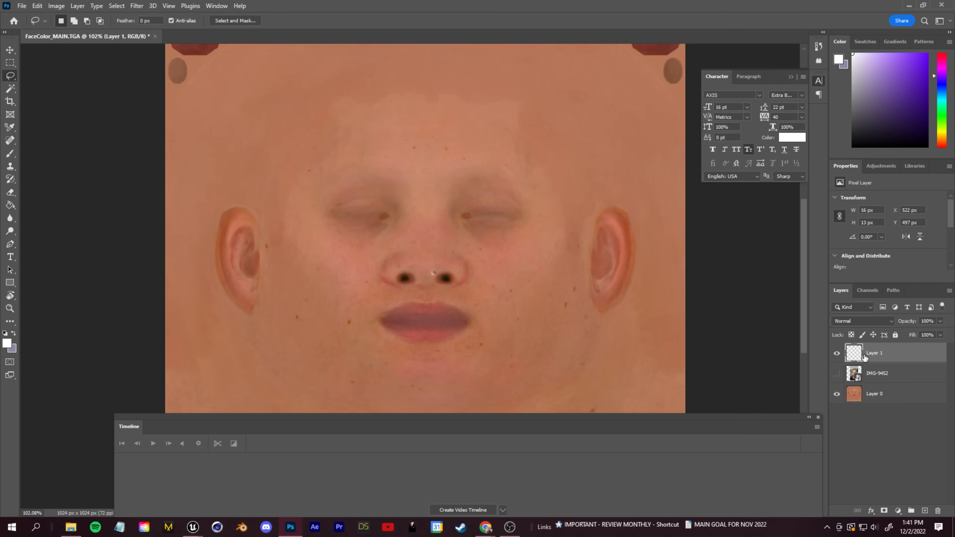
key("ctrl+t")
scroll(438, 272, "up", 5, "alt")
left_click_drag(452, 259, 467, 212)
scroll(438, 273, "down", 4, "alt")
left_click(492, 21)
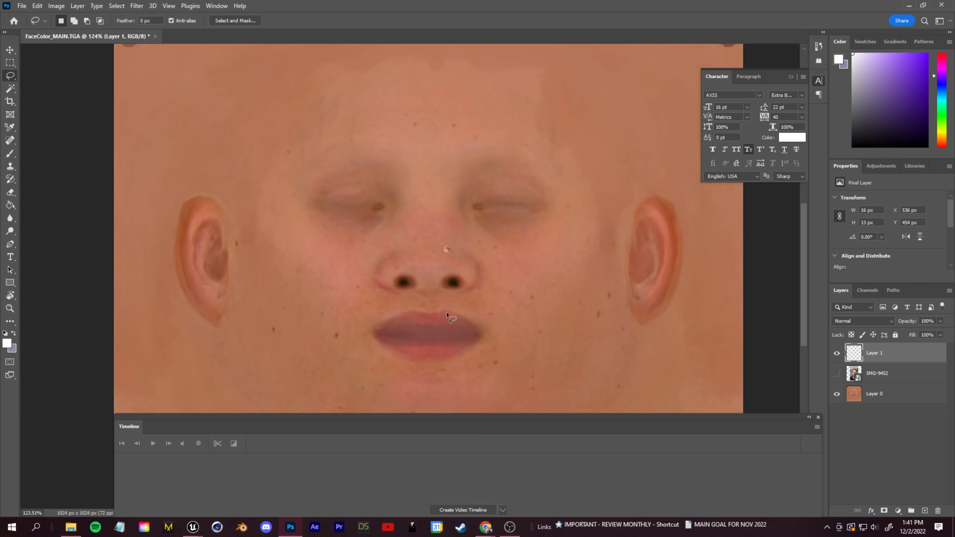
Open the blending mode options for the copied mole's layer.
scroll(479, 275, "up", 3, "alt")
scroll(497, 276, "up", 1, "alt")
left_click(873, 323)
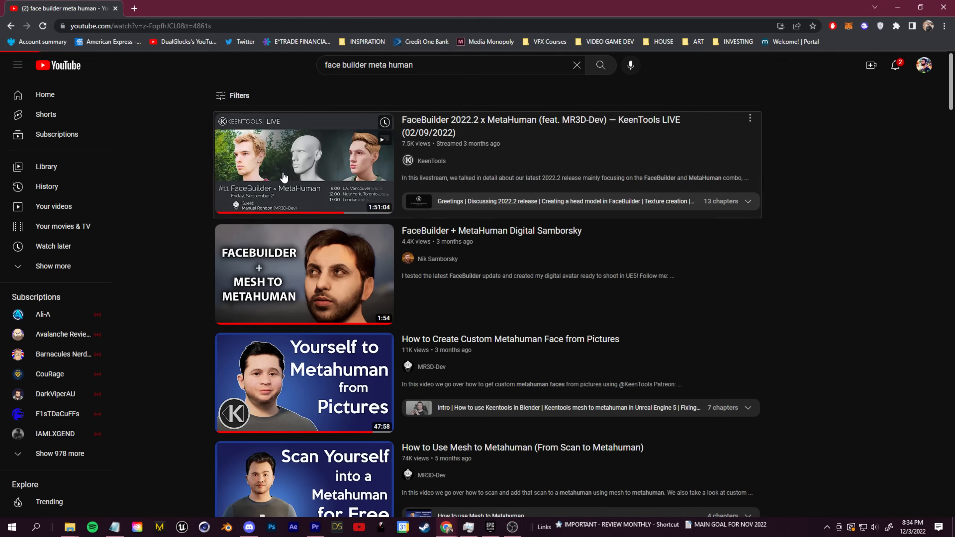
Switch to YouTube in the browser and view the KeenTools LIVE FaceBuilder 2022.2 x MetaHuman video in full screen.
left_click(564, 120)
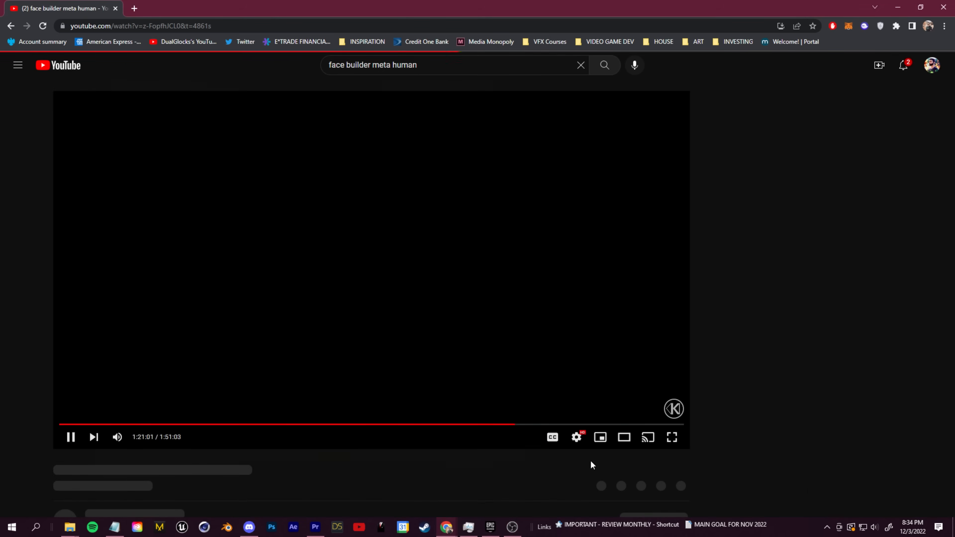
left_click(673, 438)
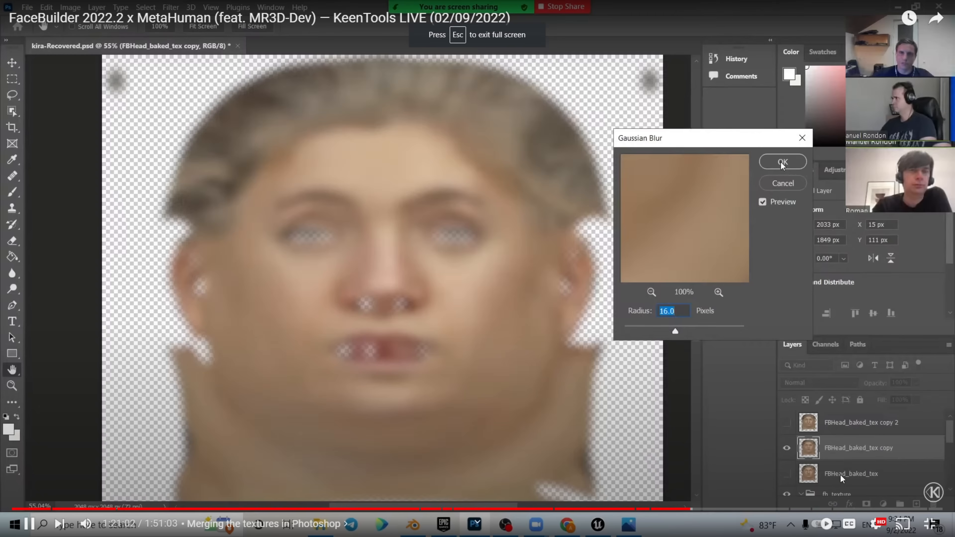
key("Escape")
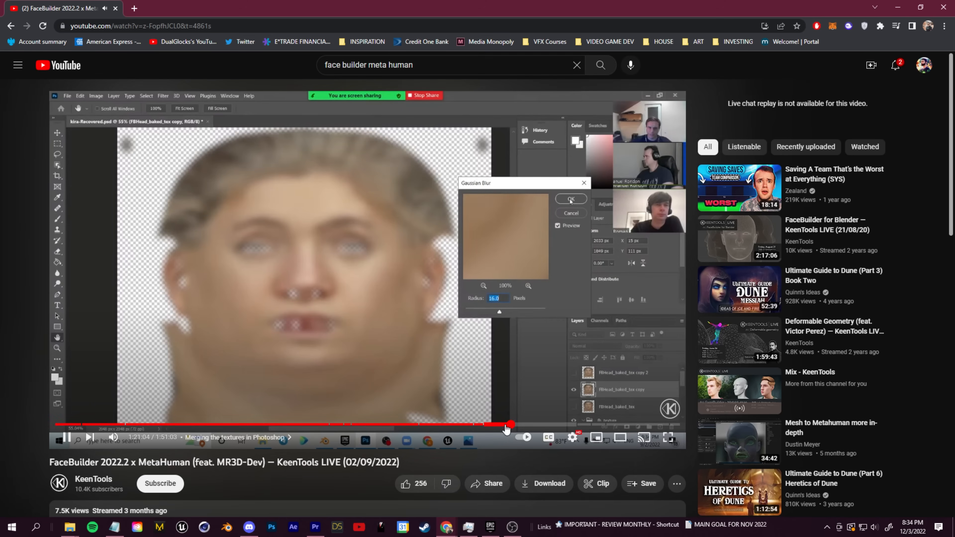
Skim the video's chapter on merging the textures in Photoshop.
left_click(506, 425)
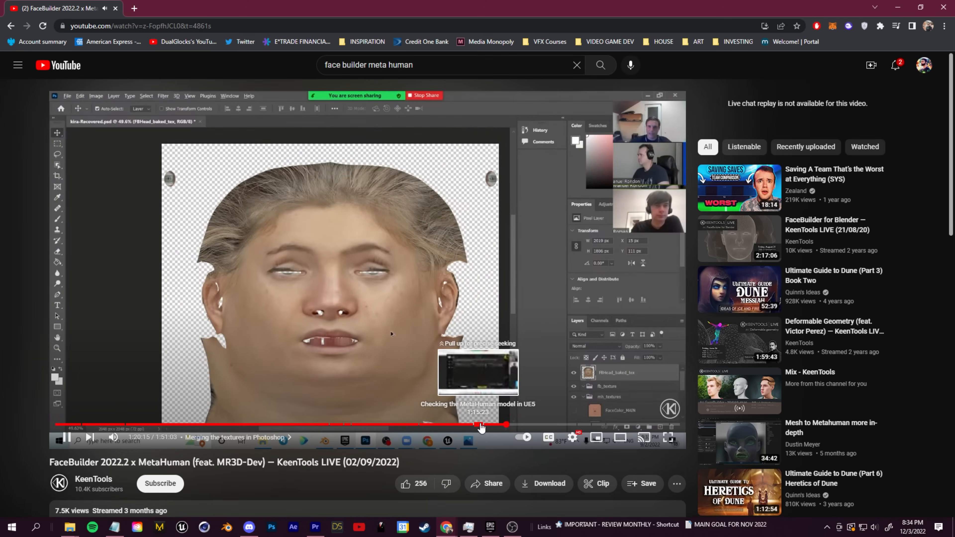
left_click(492, 425)
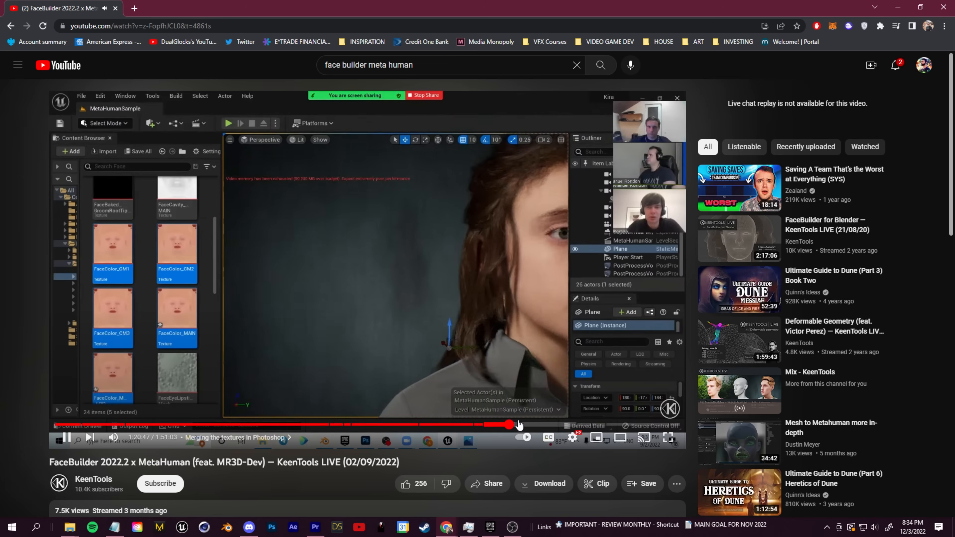
left_click(522, 425)
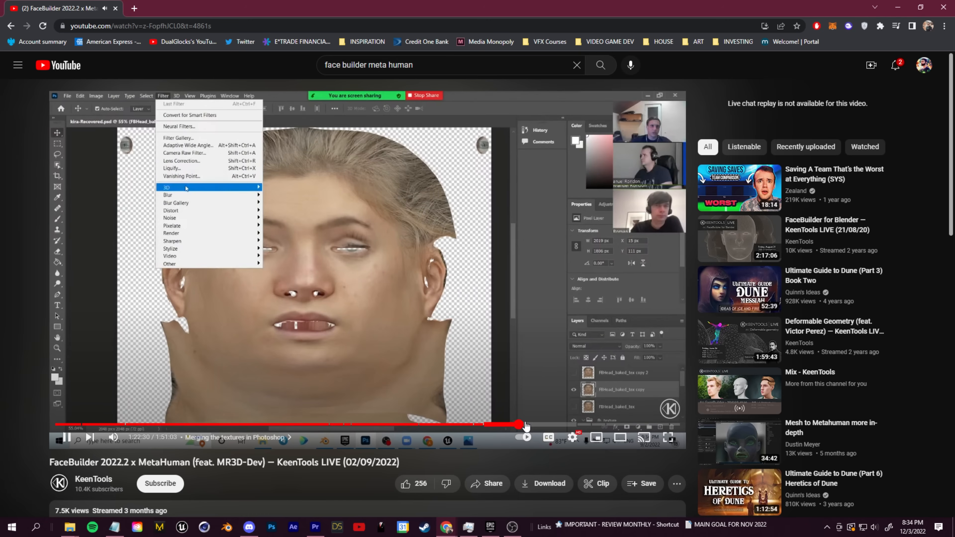
left_click(528, 425)
left_click(534, 425)
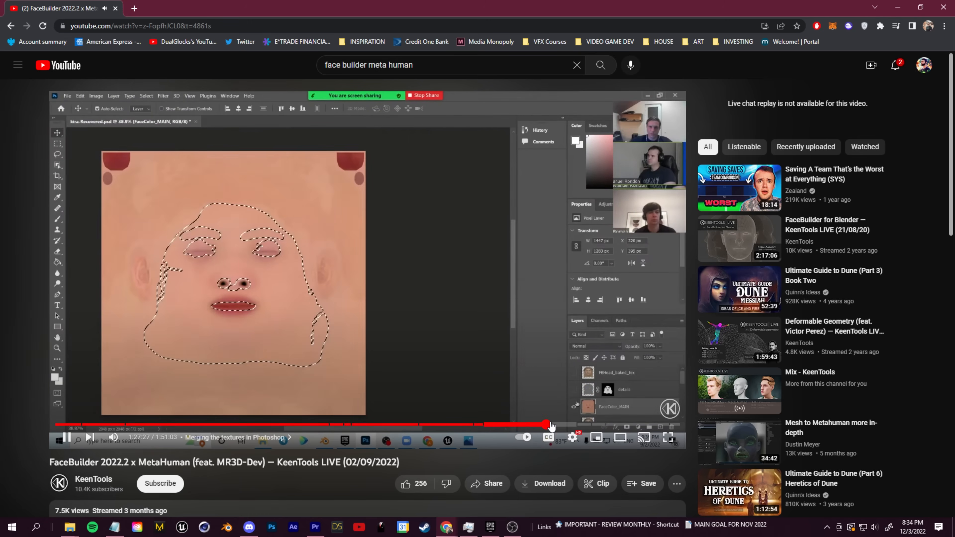
left_click(551, 425)
left_click(560, 425)
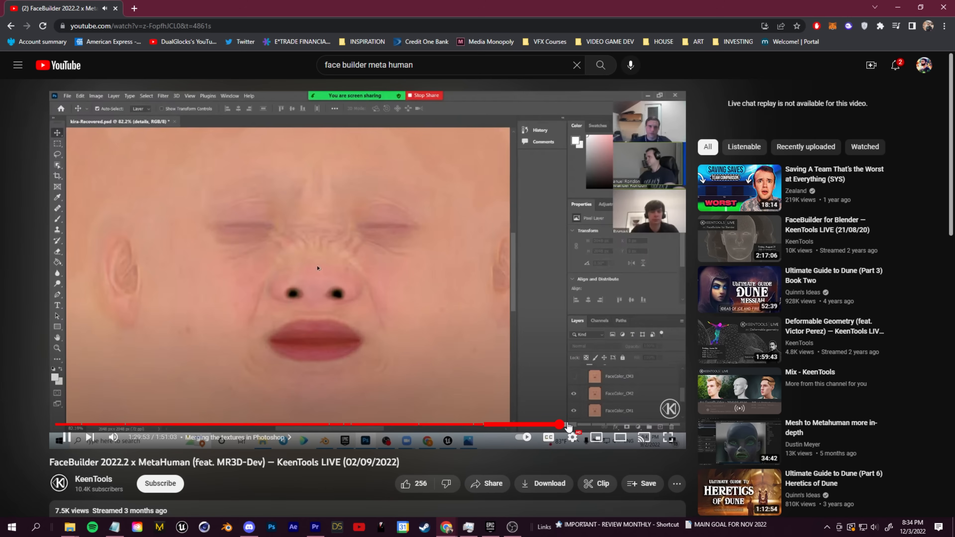
Review the video's sections on importing the improved textures to Unreal Engine 5 and comparing the final model with the photos.
left_click(577, 425)
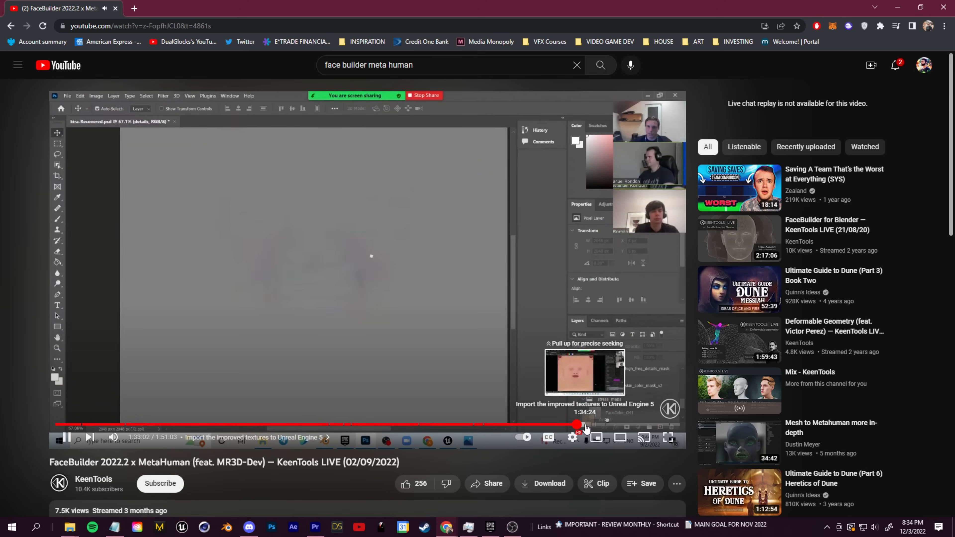
left_click(585, 425)
left_click(598, 425)
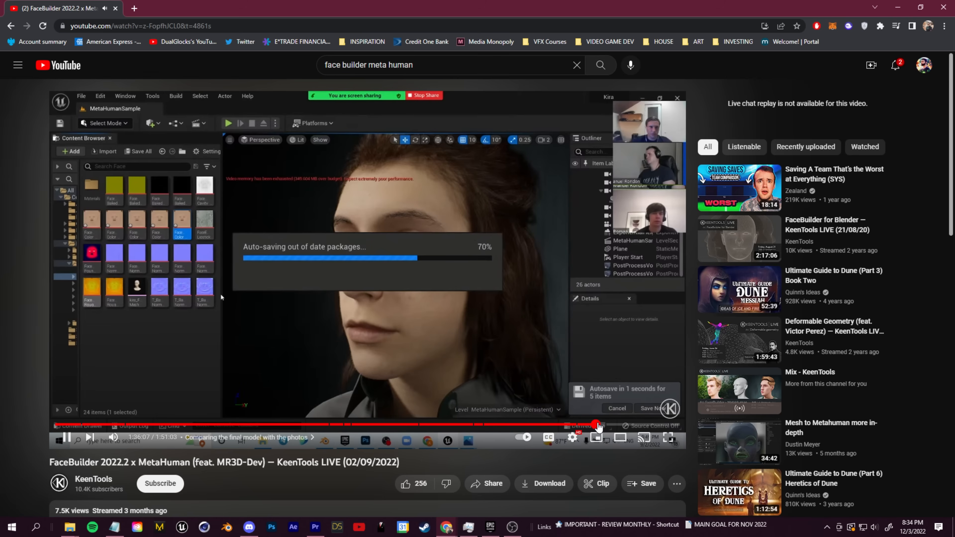
left_click(600, 425)
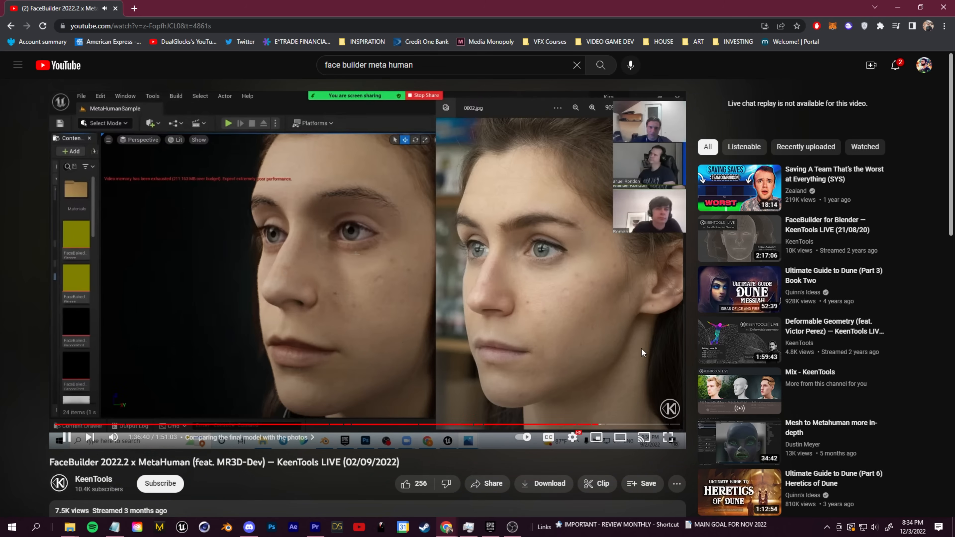
left_click(668, 438)
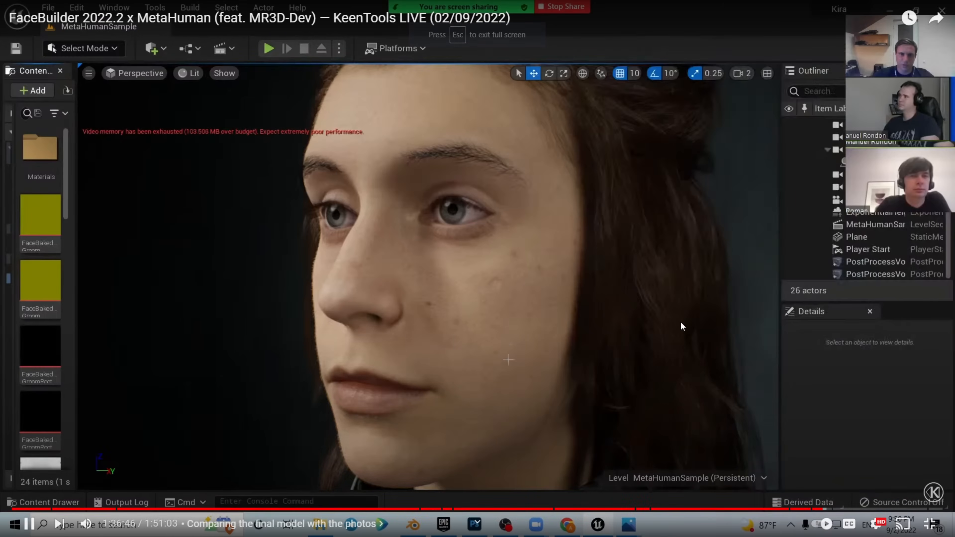
key("space")
key("Escape")
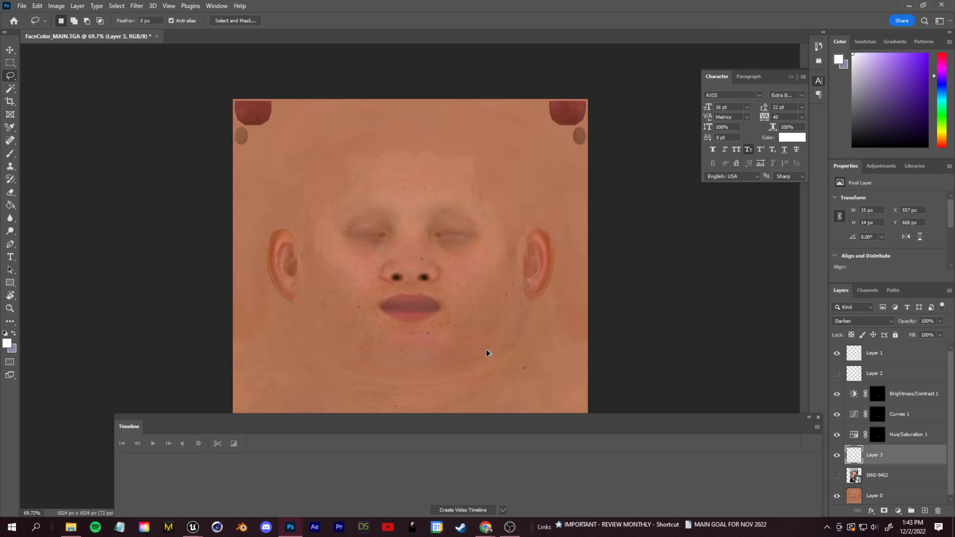
Return to Photoshop and start a Save As of the edited FaceColor_MAIN texture.
left_click(21, 6)
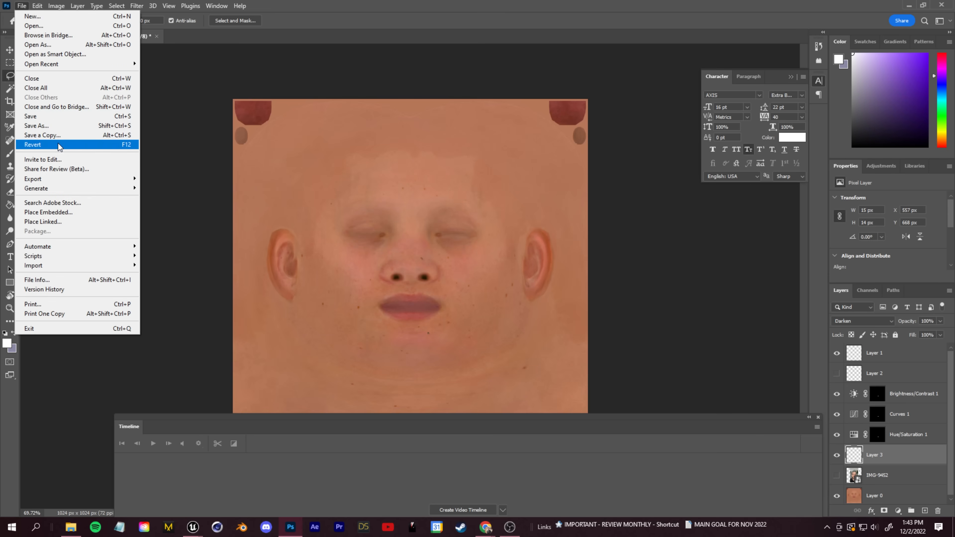
left_click(53, 126)
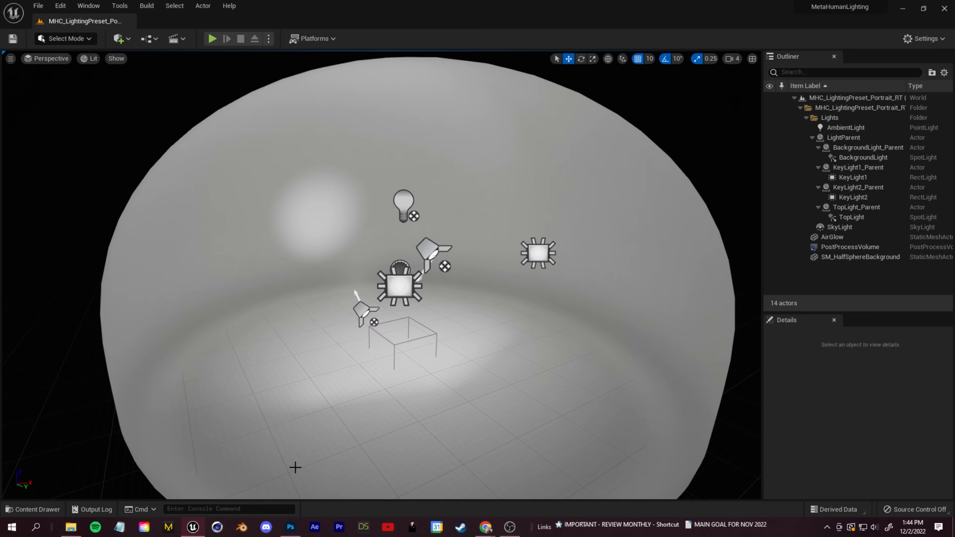
Switch to Unreal and show the contents of the Me character's Face folder under MetaHumans.
left_click(32, 510)
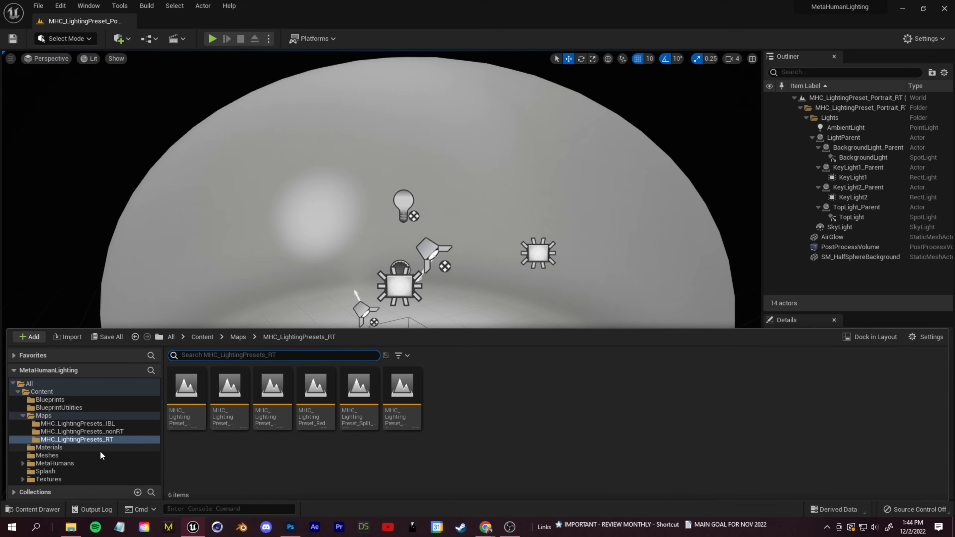
left_click(54, 463)
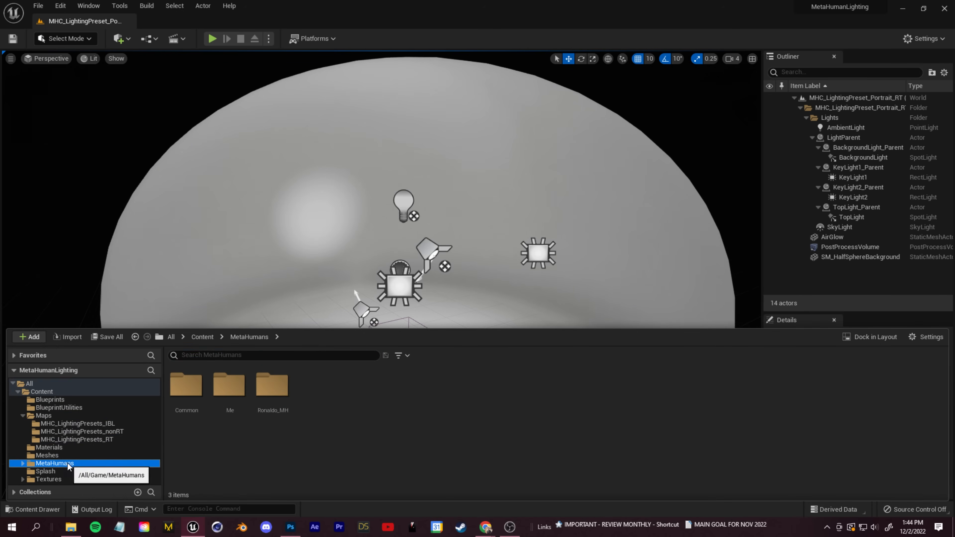
double_click(229, 388)
double_click(230, 385)
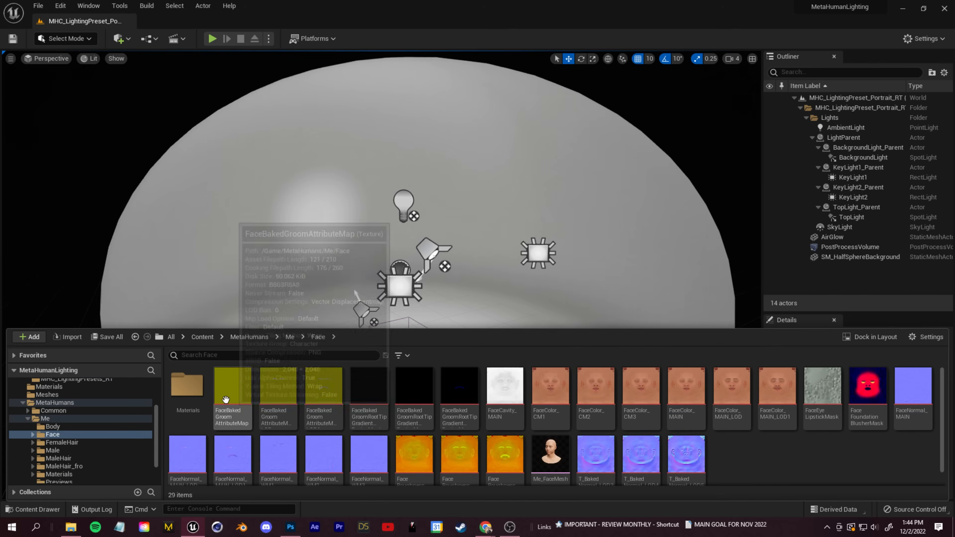
Import the custom face texture face_tex_custom into the Me character's Face folder.
scroll(190, 384, "down", 1)
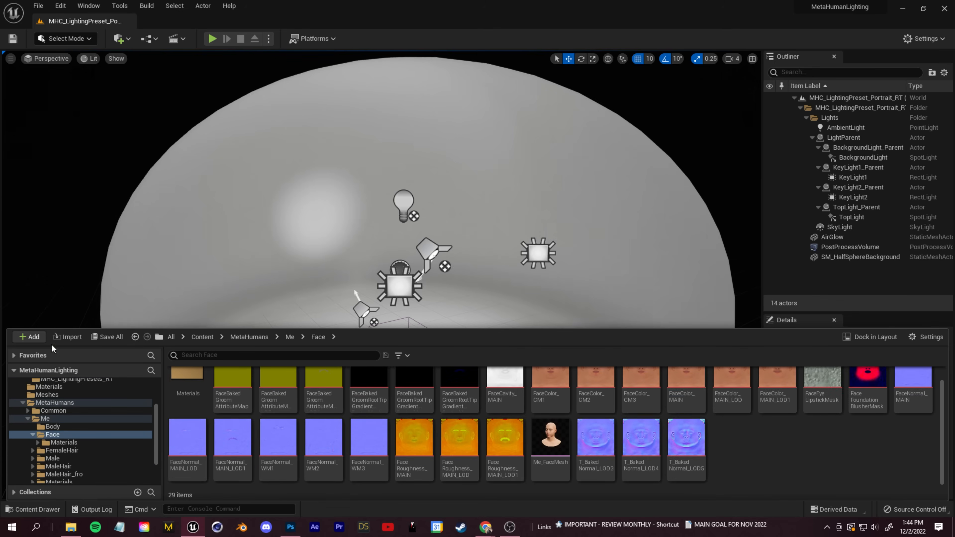
left_click(30, 336)
left_click(82, 173)
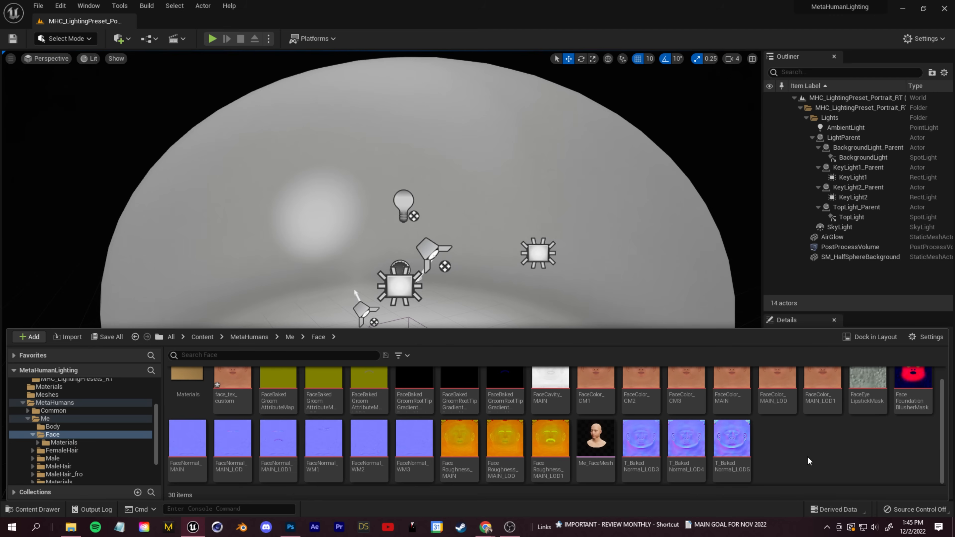
scroll(808, 461, "up", 1)
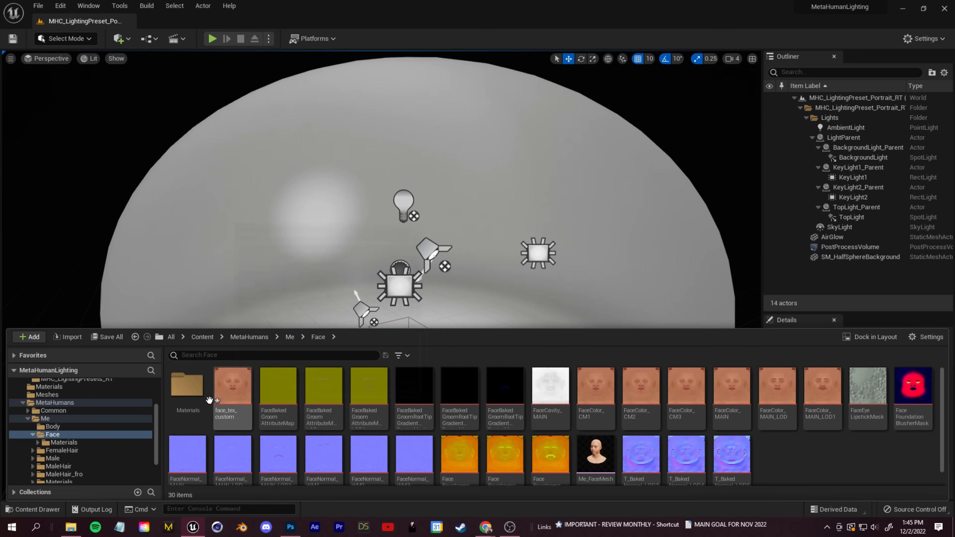
Open the MI_HeadSynthesized_Baked material instance from the Baked subfolder of the Face folder's Materials.
double_click(188, 386)
left_click(195, 392)
double_click(195, 393)
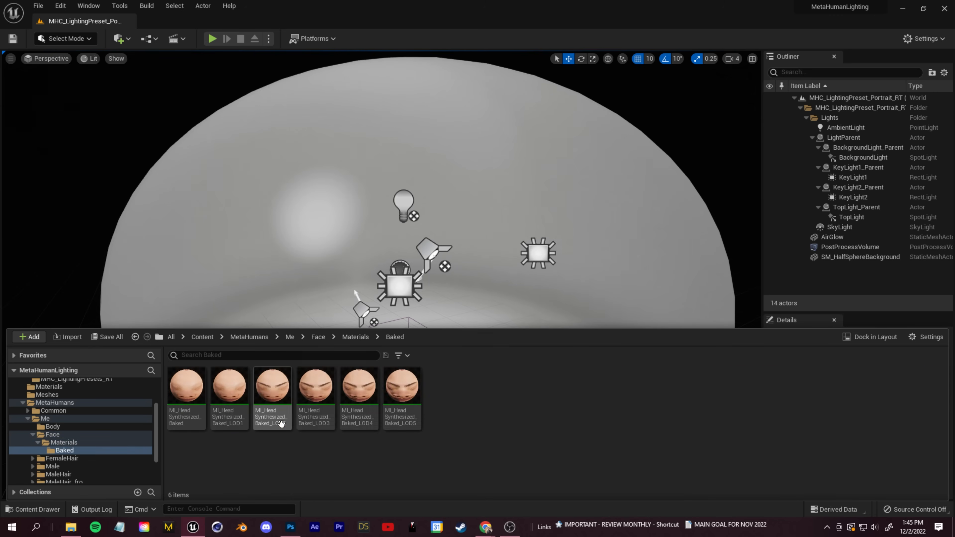
double_click(195, 392)
Assign face_tex_custom to the Color_MAIN base color parameter, save the material instance and close it.
scroll(327, 290, "down", 5)
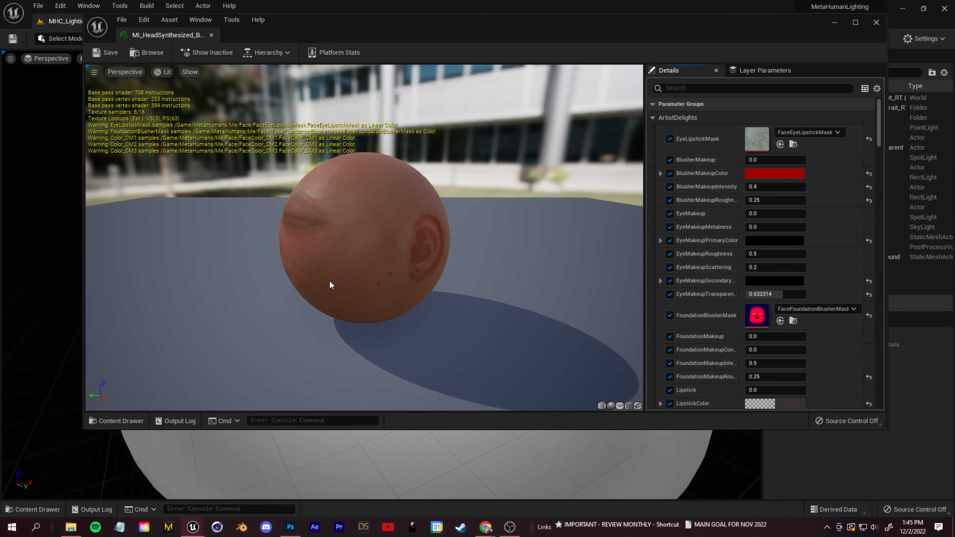
scroll(836, 338, "down", 5)
scroll(844, 354, "down", 10)
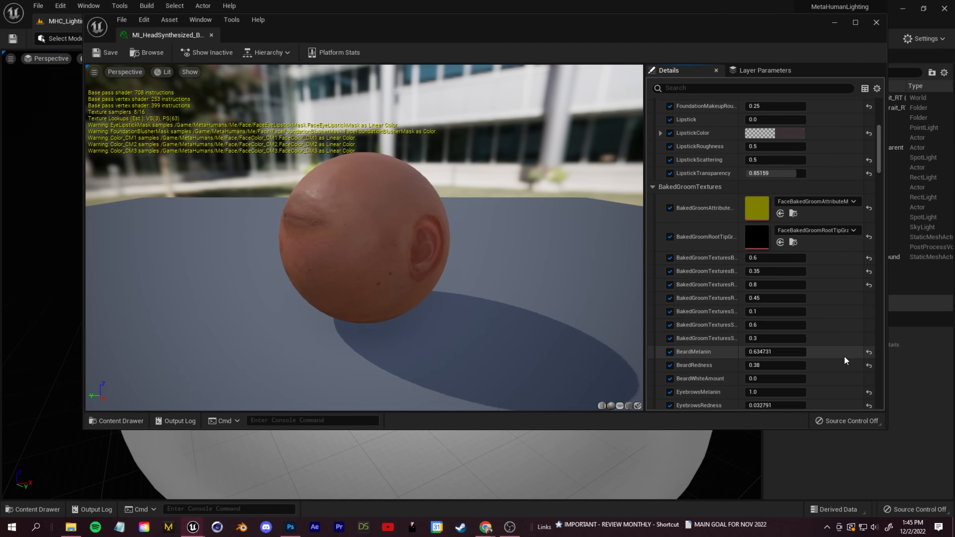
scroll(880, 183, "down", 2)
left_click_drag(880, 183, 881, 194)
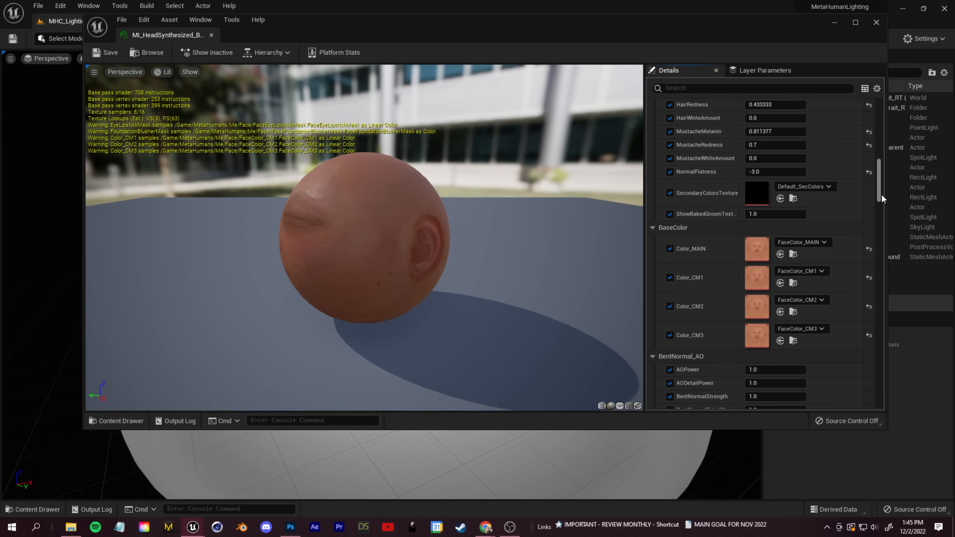
left_click(829, 243)
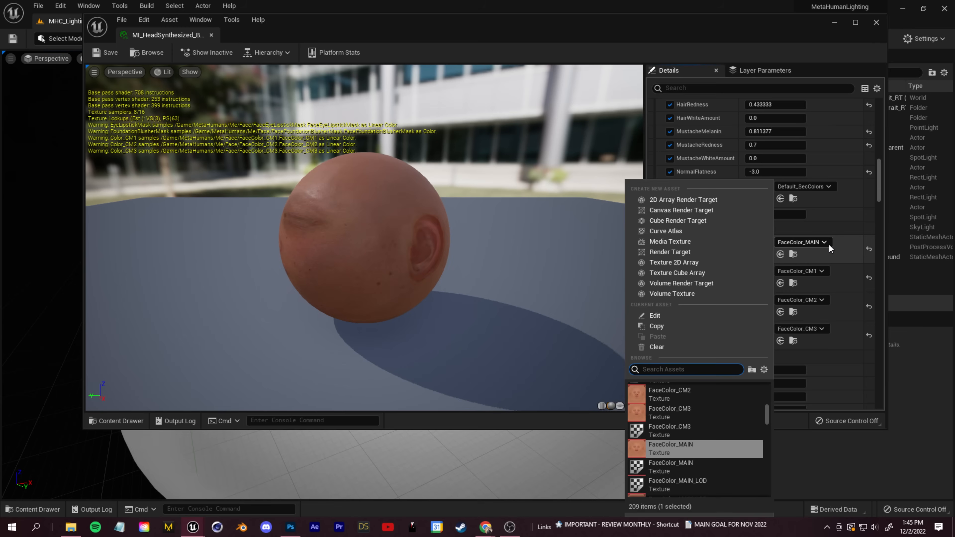
scroll(679, 381, "up", 3)
left_click(695, 468)
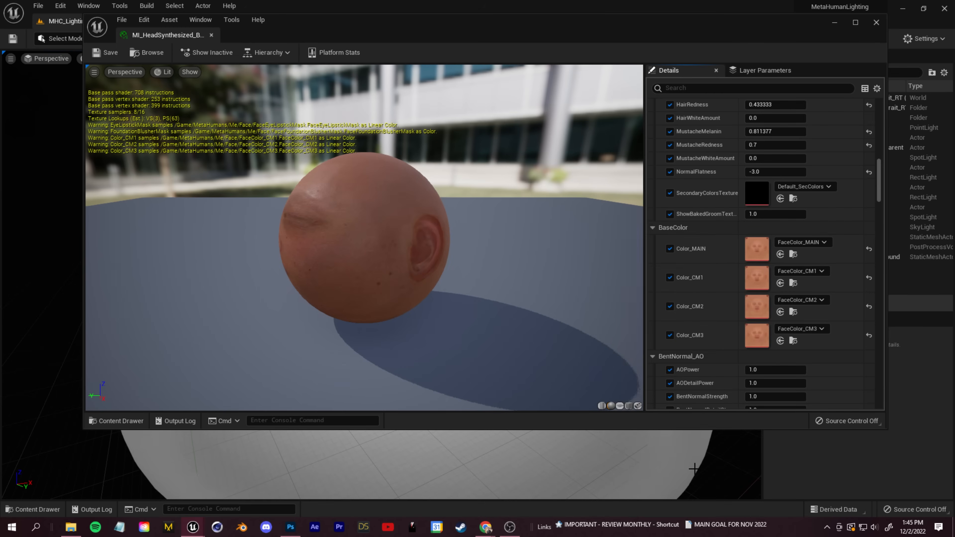
left_click(101, 55)
left_click(879, 23)
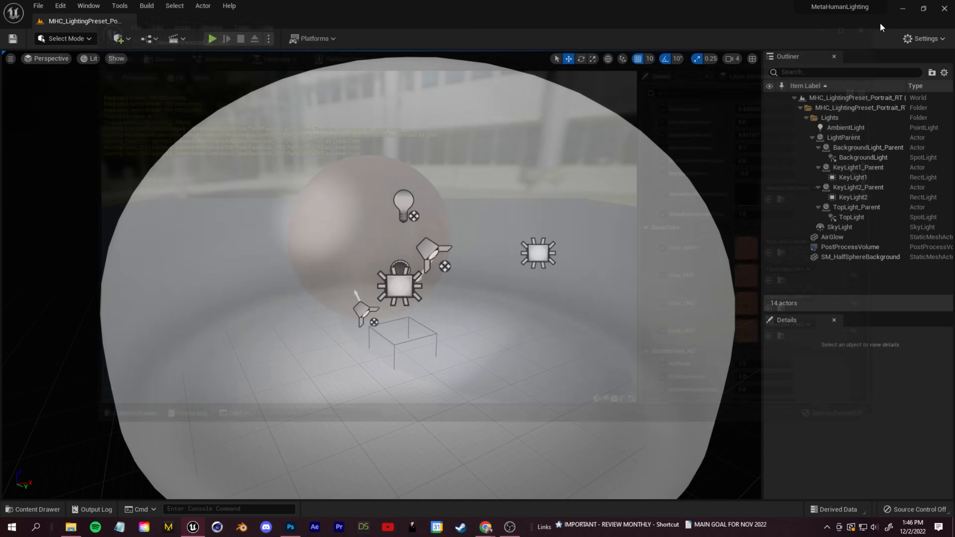
Place the BP_Me blueprint from the MetaHumans Me folder in the portrait lighting level and frame its face.
left_click(24, 509)
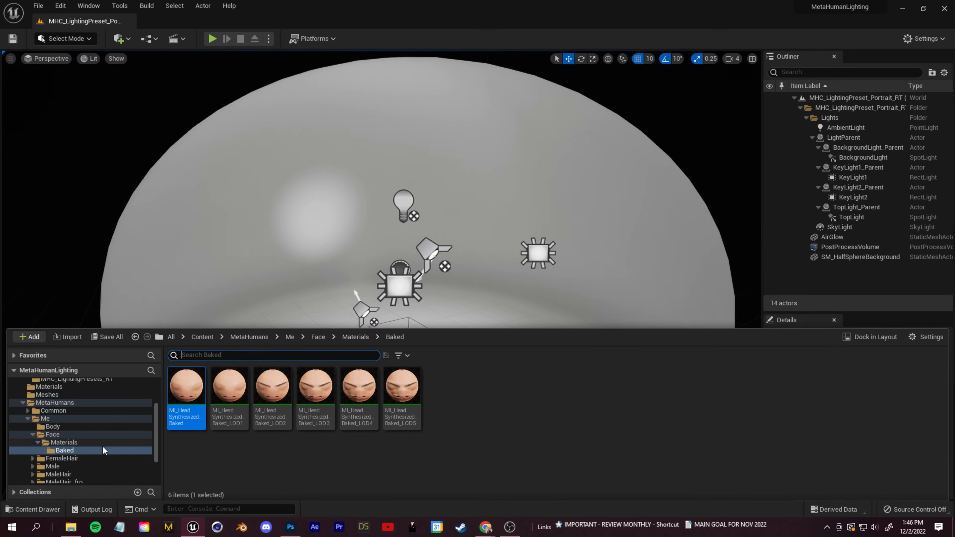
left_click(54, 403)
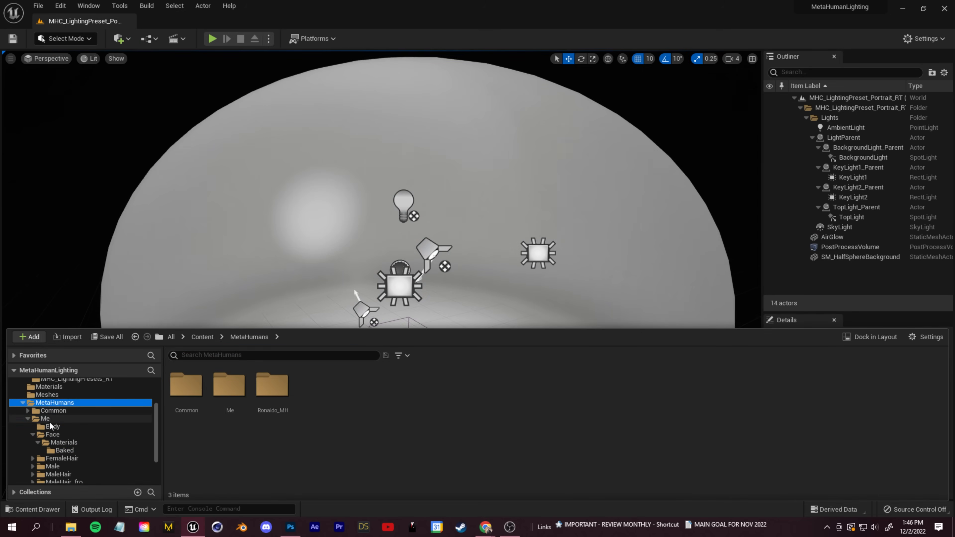
left_click(45, 418)
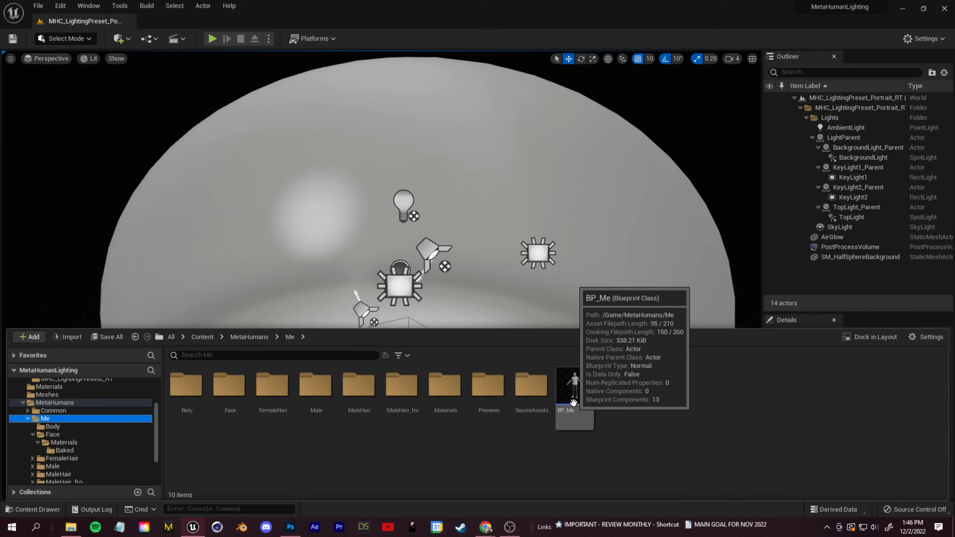
left_click(35, 509)
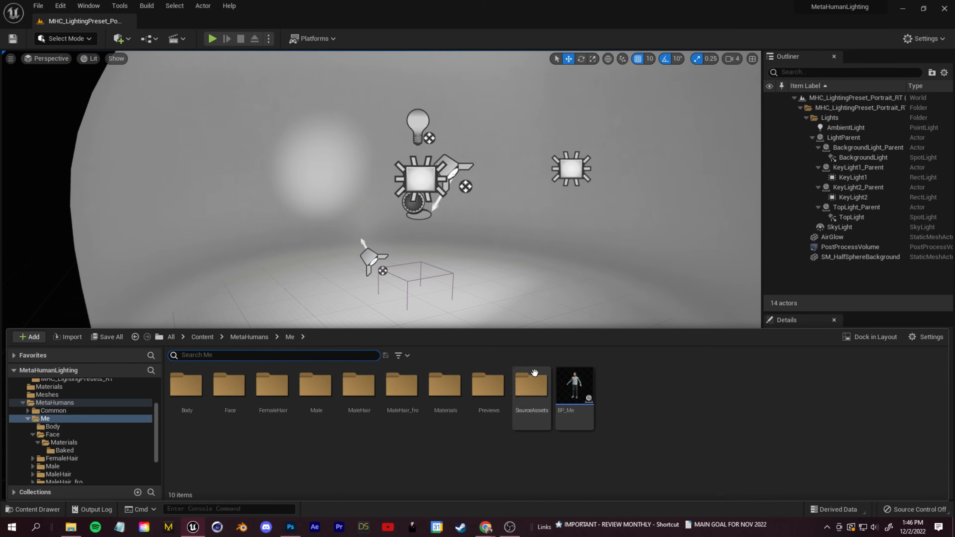
left_click_drag(575, 387, 421, 282)
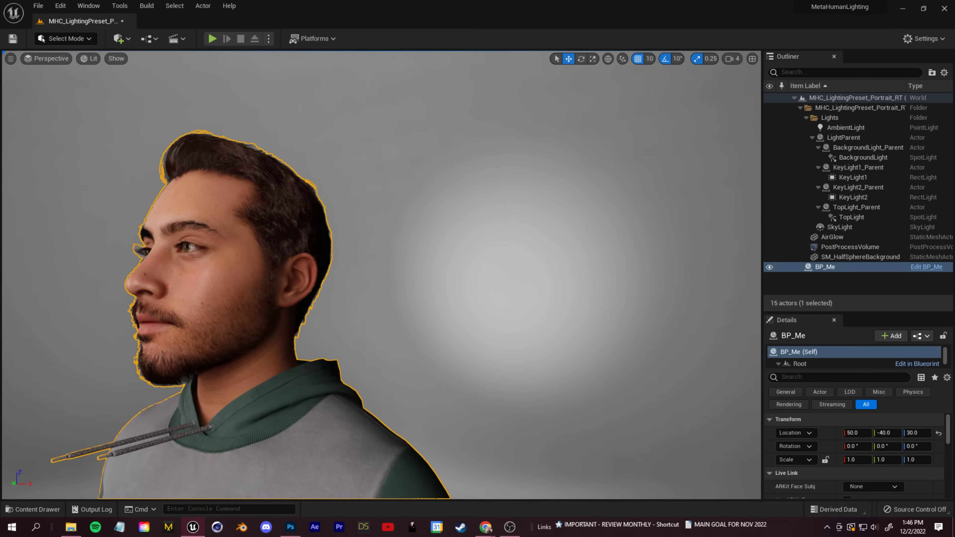
right_click_drag(421, 282, 398, 280)
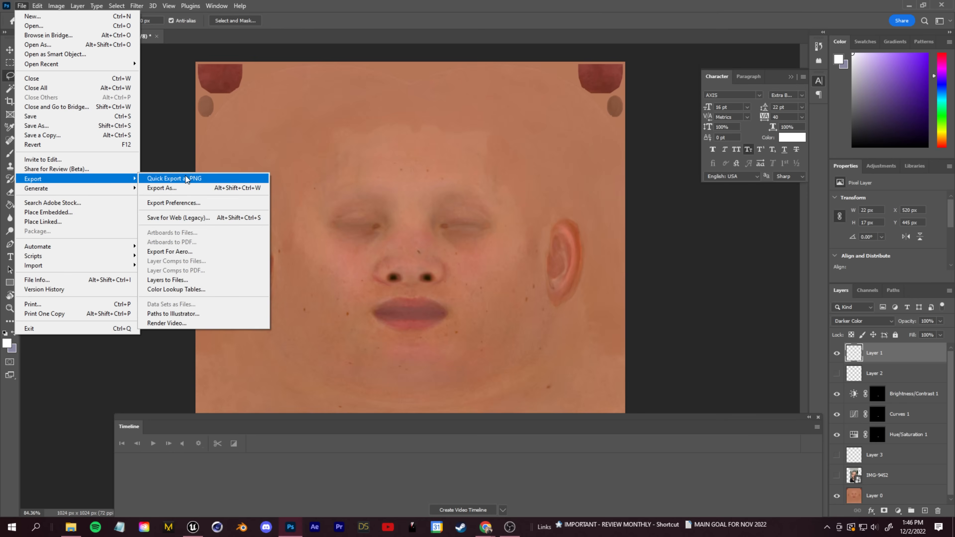
Switch to Photoshop to quick-export the edited face texture as PNG, and reimport face_tex_custom in Unreal.
left_click(224, 177)
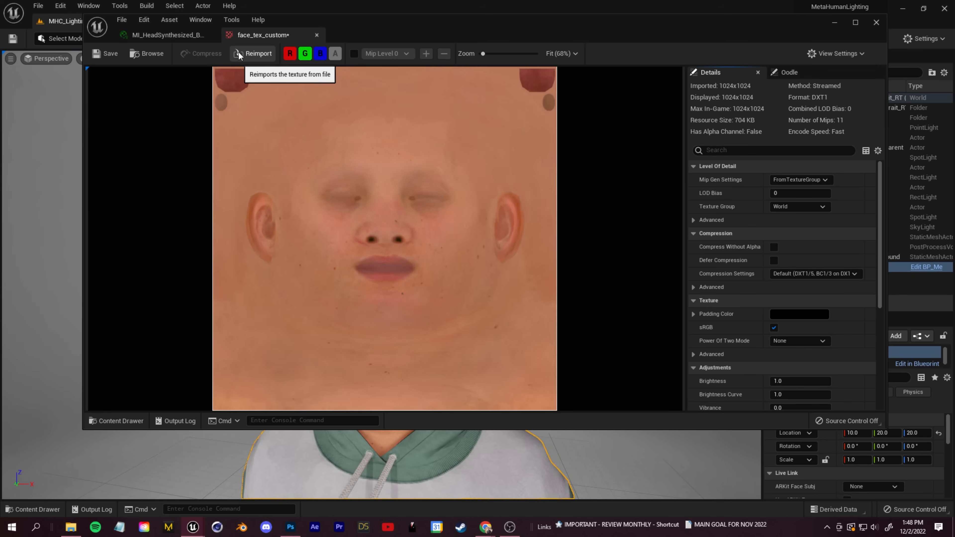
left_click(239, 52)
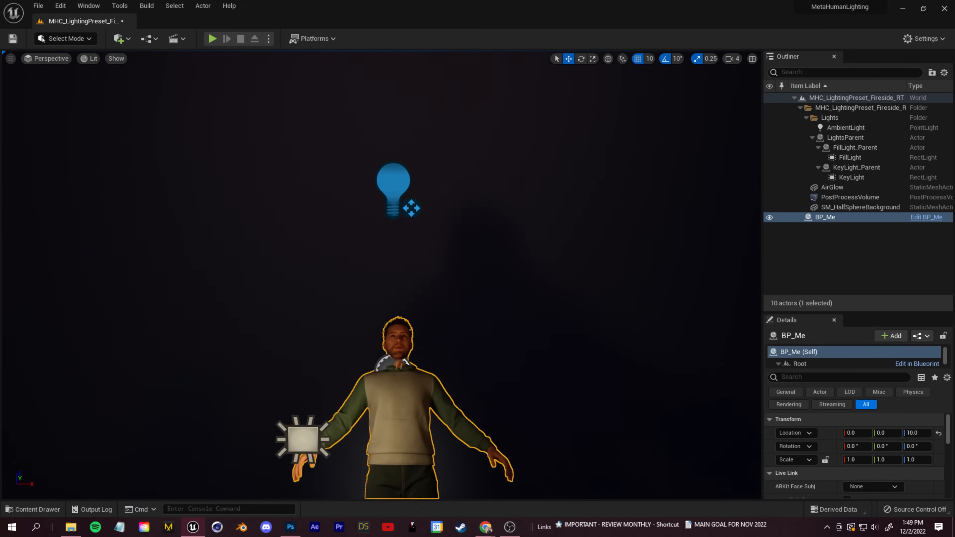
Examine the BP_Me character's face from near and far under the Fireside lighting preset.
mouse_move(381, 274)
right_mouse_down()
mouse_move(382, 226)
mouse_move(381, 301)
mouse_move(393, 312)
mouse_move(371, 277)
right_mouse_up()
key("w")
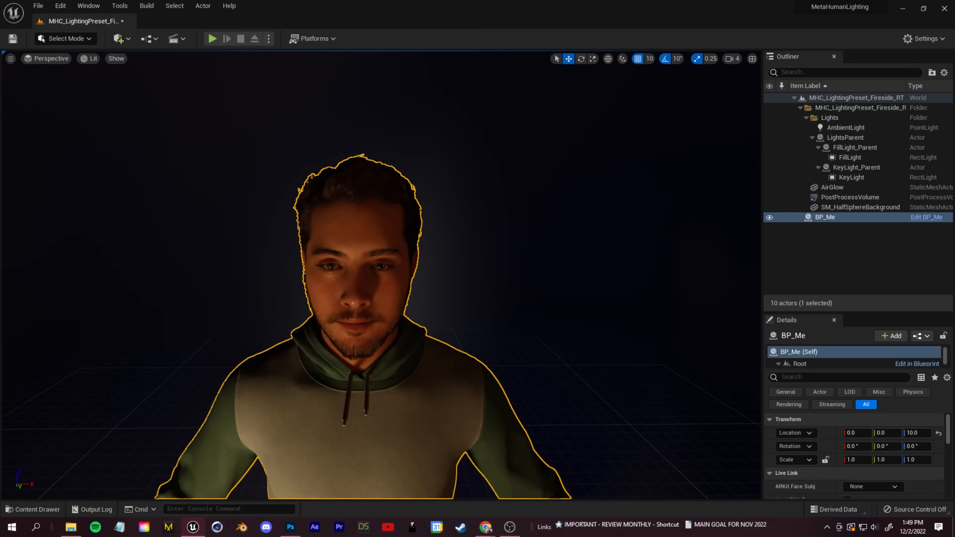
key("s")
right_click_drag(371, 276, 359, 286)
key("w")
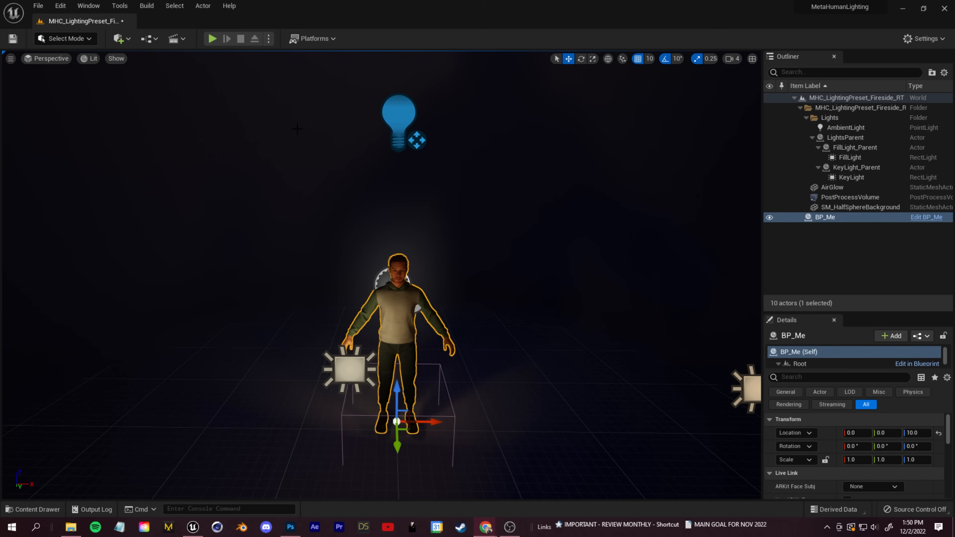
Create a master sequence and add a Cine Camera Actor to it, piloting the viewport through that camera.
left_click(177, 38)
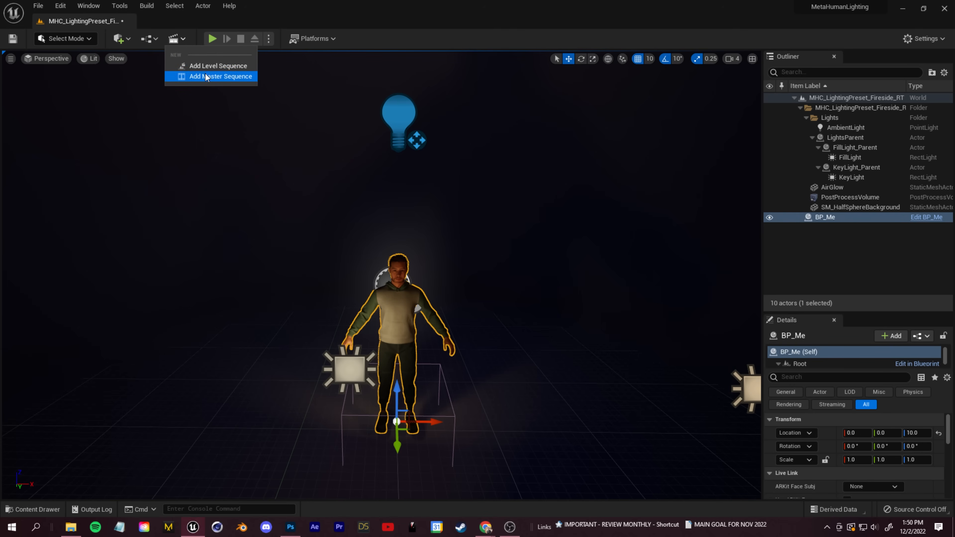
left_click(220, 77)
left_click(570, 402)
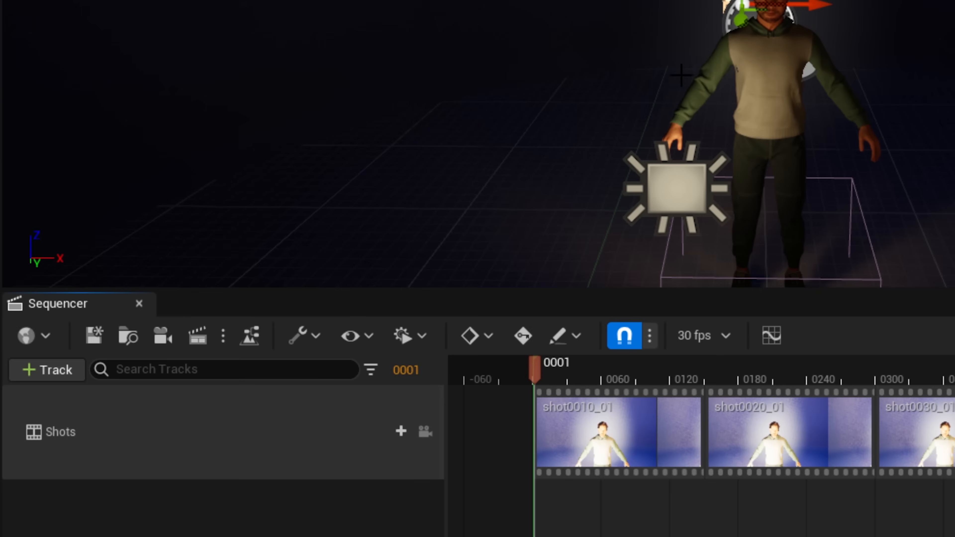
left_click(163, 334)
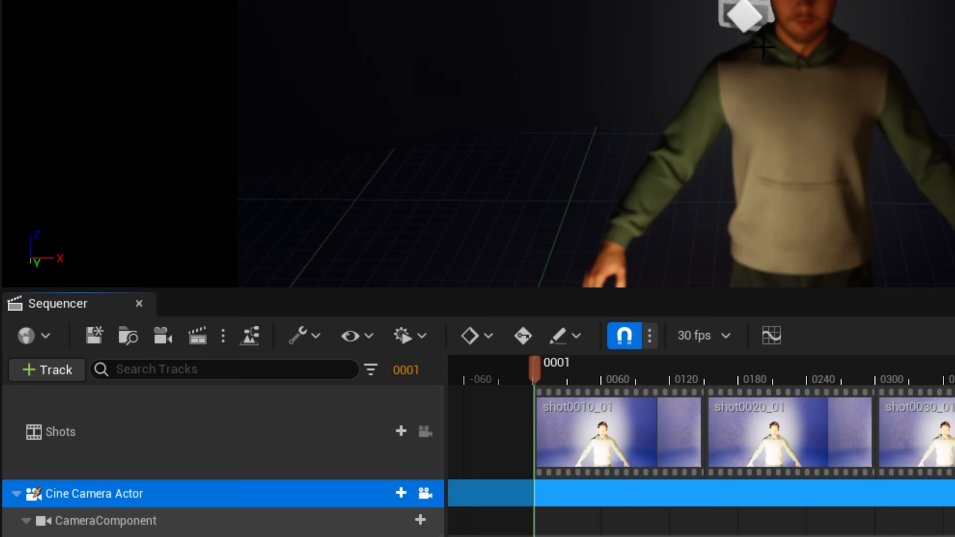
left_click(423, 488)
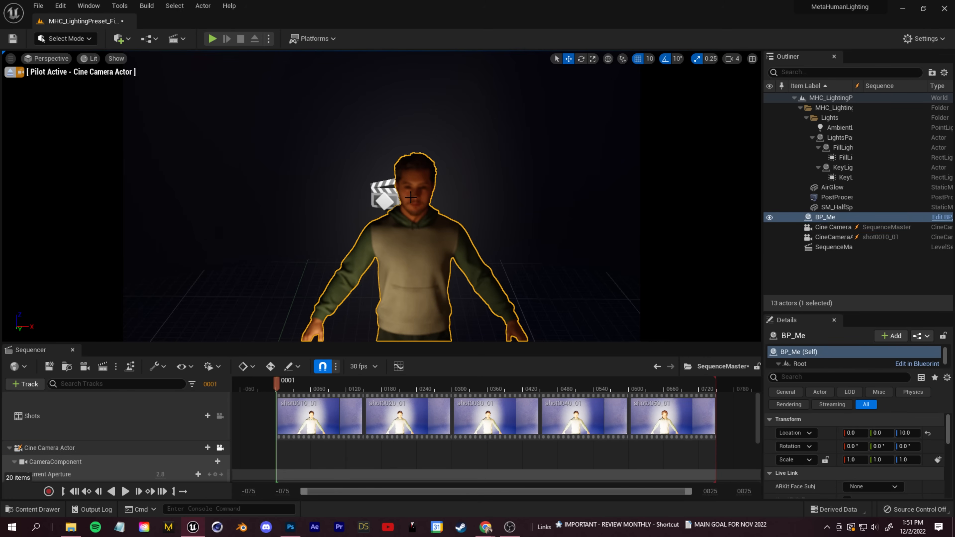
Add the BP_Me actor as a track in SequenceMaster.
left_click(24, 384)
mouse_move(91, 210)
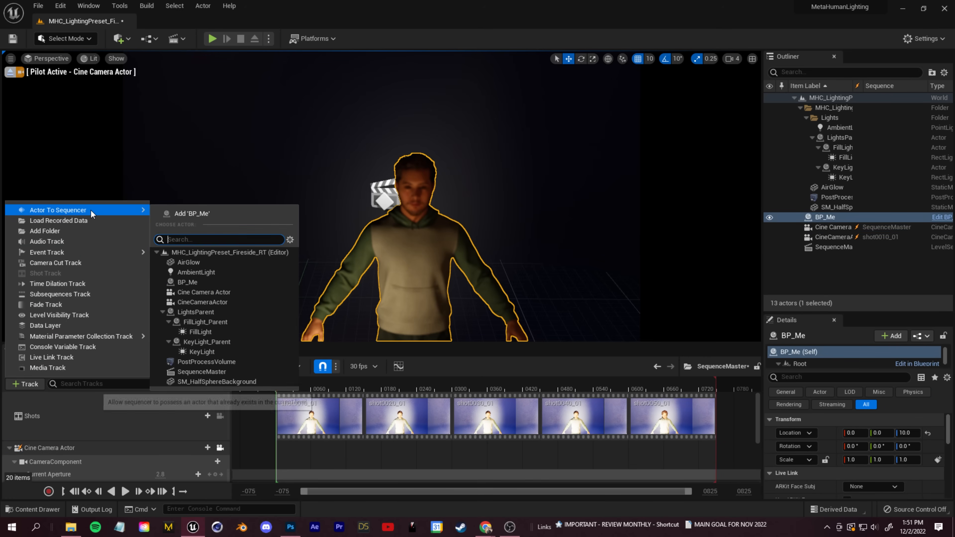
left_click(177, 214)
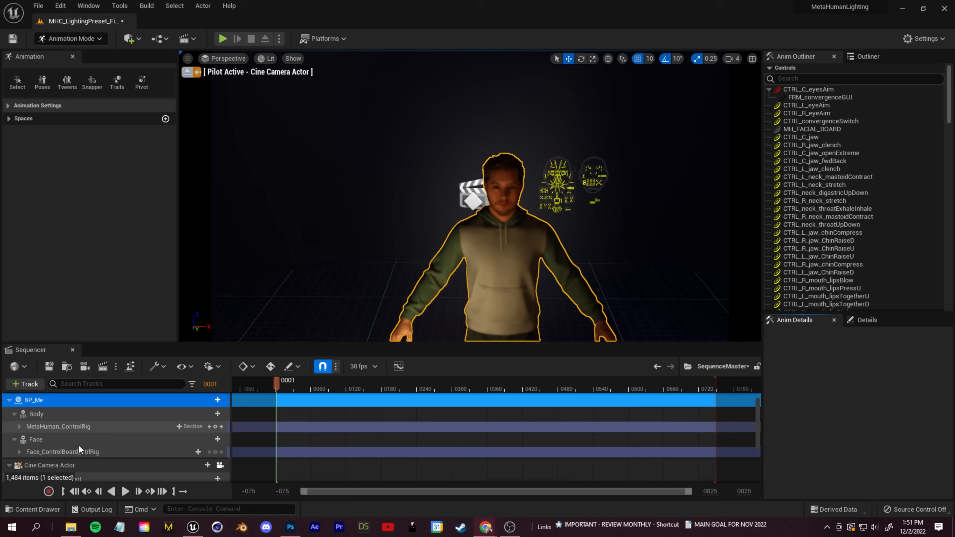
Show the detailed settings of the Cine Camera Actor's CameraComponent.
scroll(80, 454, "down", 3)
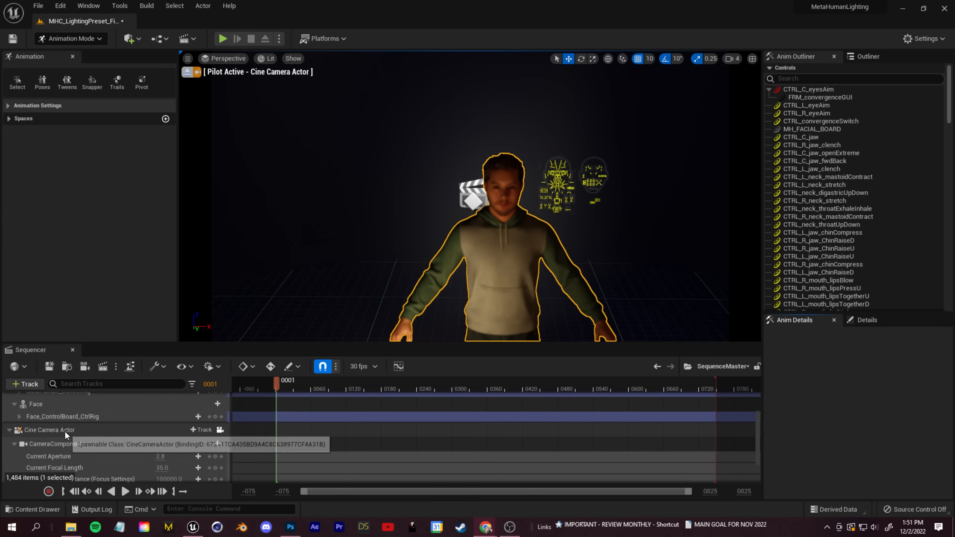
left_click(70, 445)
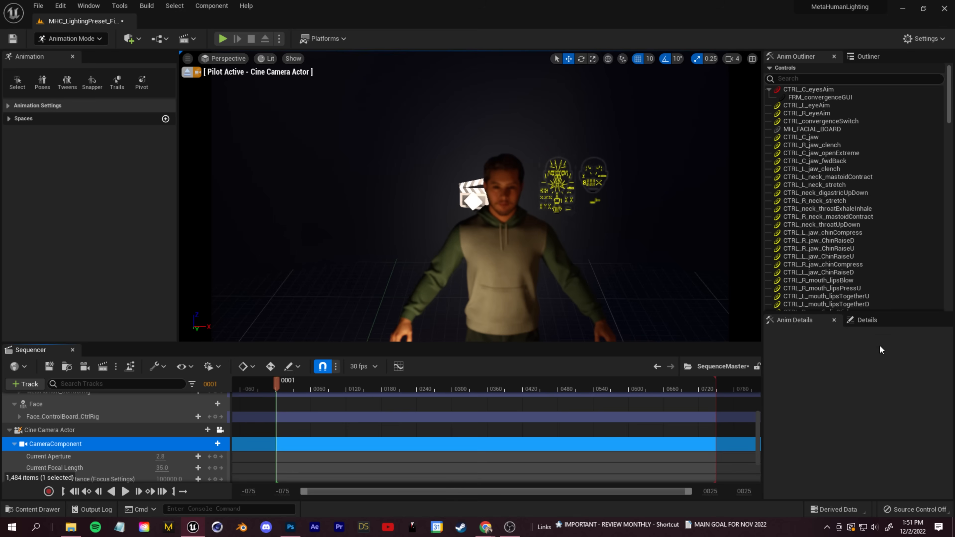
left_click(864, 320)
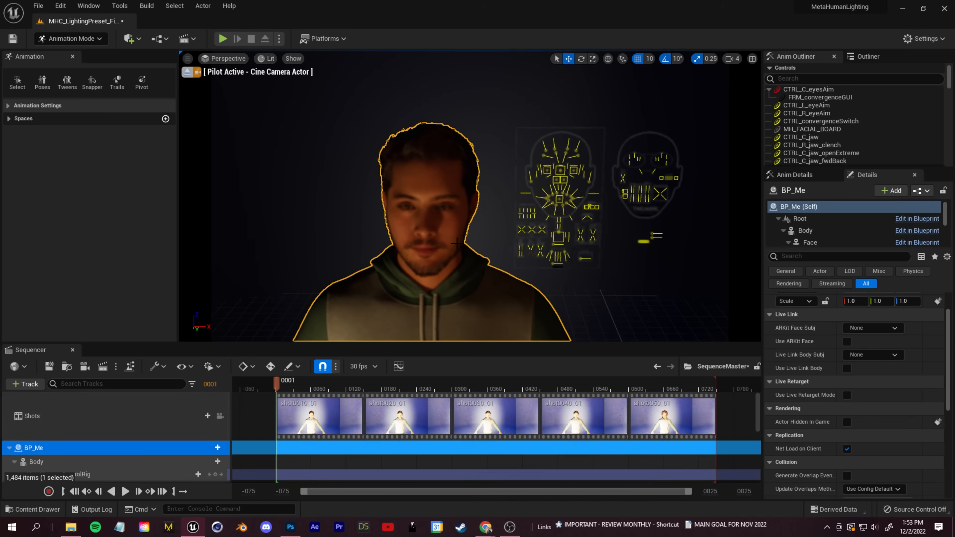
Set the cine camera's focus method to Manual with a distance of about 135.57 cm and enable smooth focus changes.
scroll(71, 457, "down", 4)
left_click(69, 447)
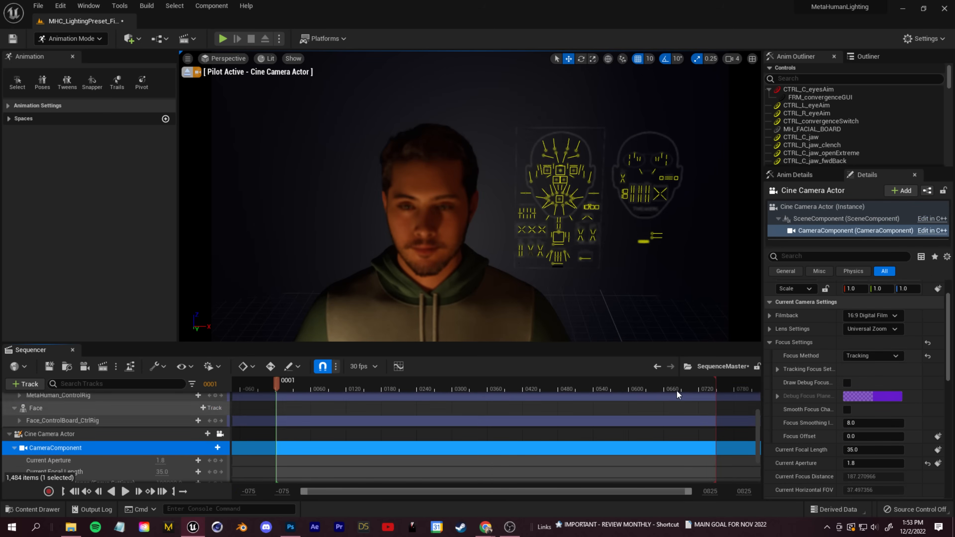
left_click(865, 356)
left_click(877, 377)
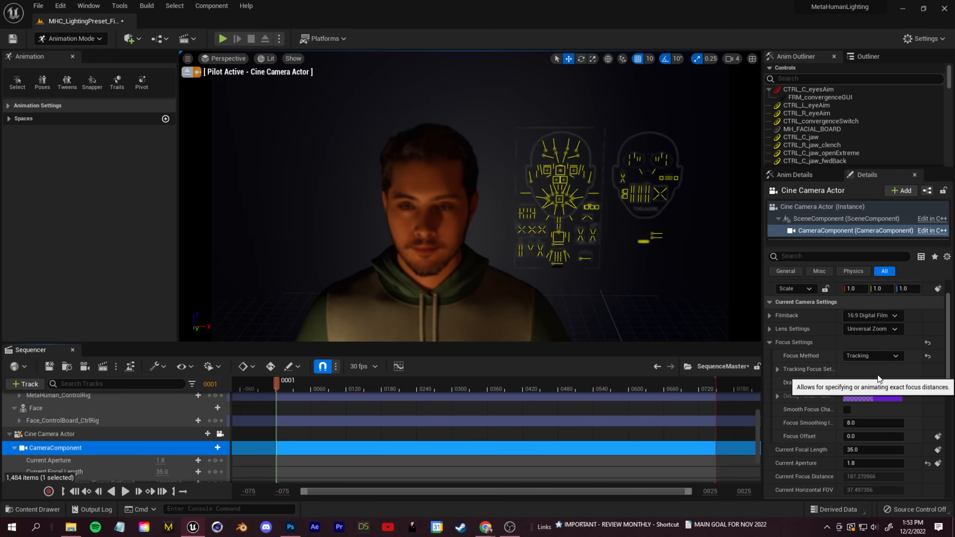
mouse_move(866, 370)
left_mouse_down()
mouse_move(850, 369)
mouse_move(864, 369)
left_mouse_up()
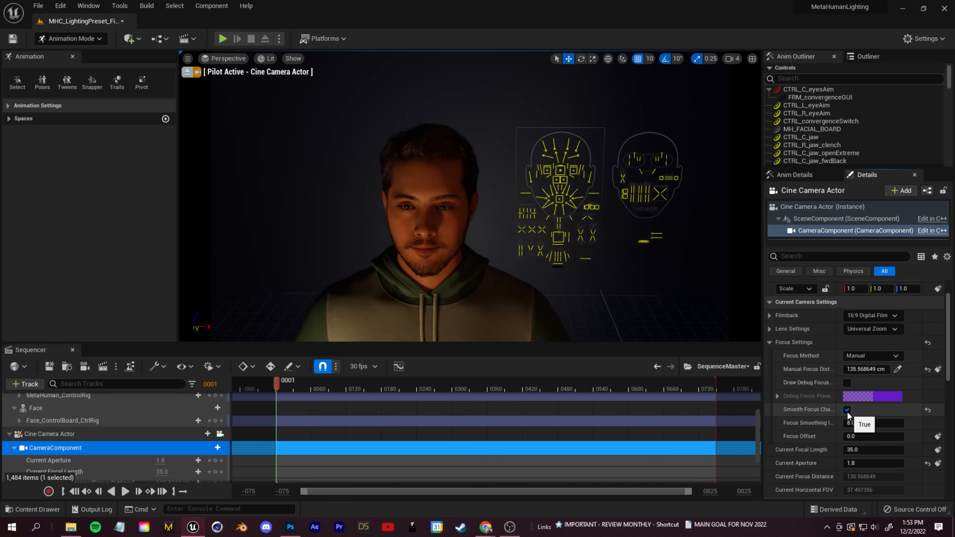
Reframe the piloted cine camera closer on the character's head and readjust its manual focus distance.
scroll(924, 404, "down", 2)
scroll(865, 377, "up", 3)
middle_click_drag(639, 241, 614, 218)
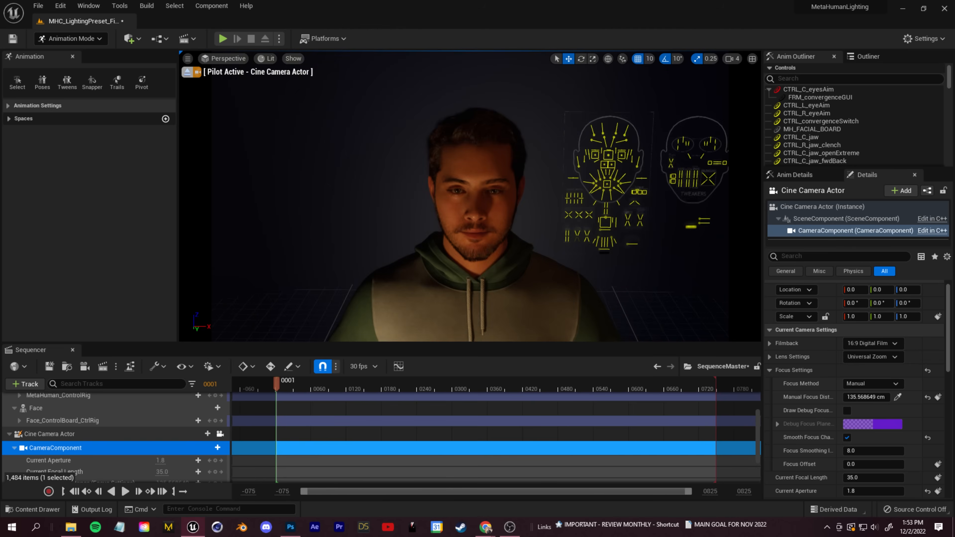
mouse_move(615, 218)
right_mouse_down()
mouse_move(614, 188)
mouse_move(614, 286)
mouse_move(617, 211)
right_mouse_up()
middle_click_drag(475, 269, 447, 233)
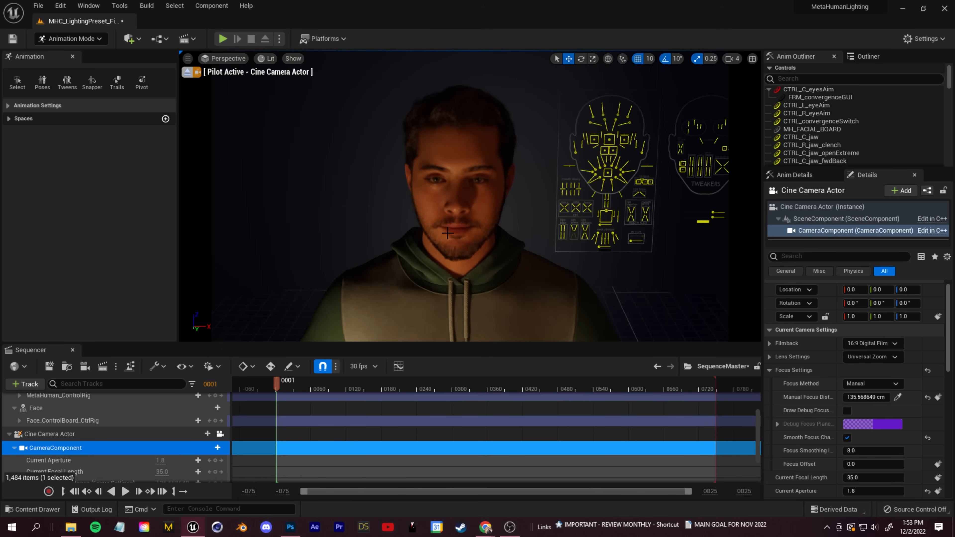
mouse_move(859, 397)
left_mouse_down()
mouse_move(829, 398)
mouse_move(862, 398)
left_mouse_up()
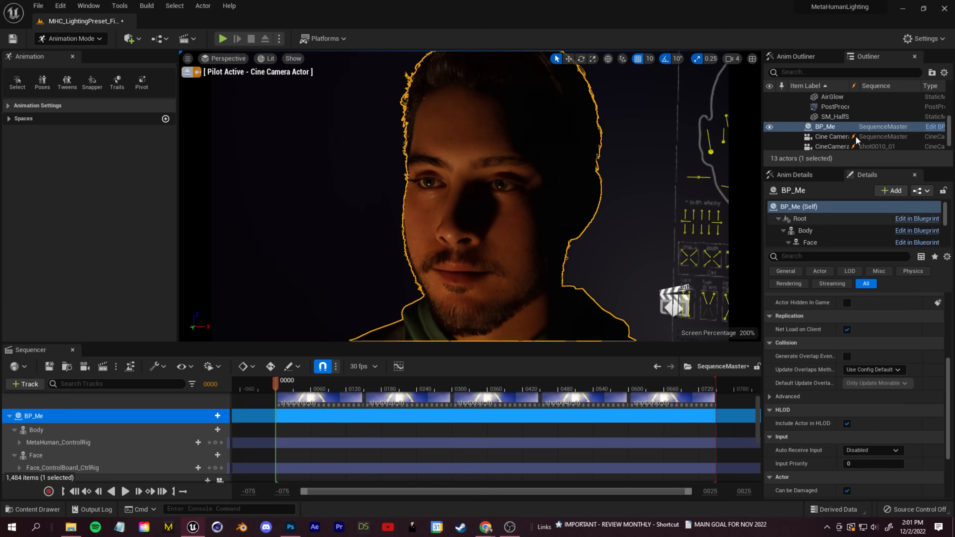
Try a saturated dark red light color on the KeyLight.
scroll(856, 140, "up", 3)
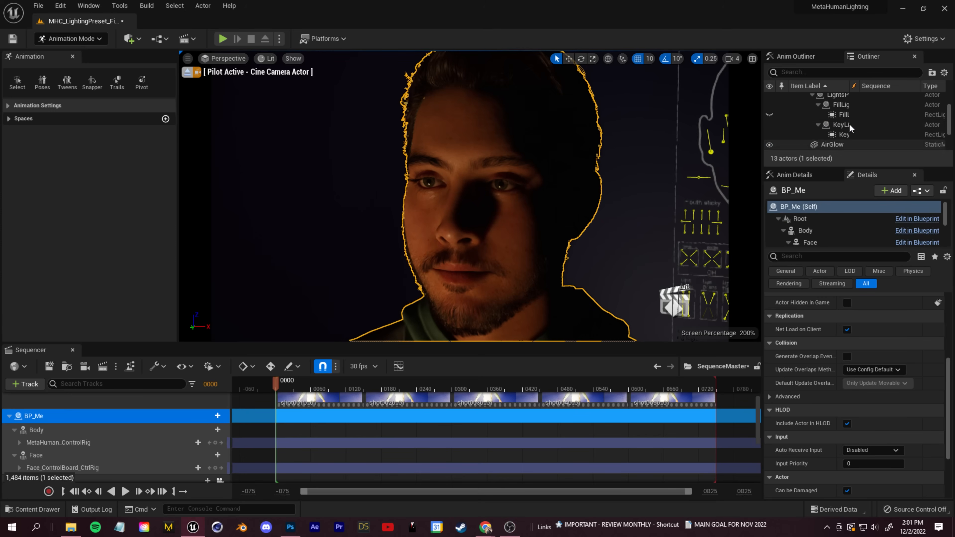
left_click(858, 128)
left_click(859, 135)
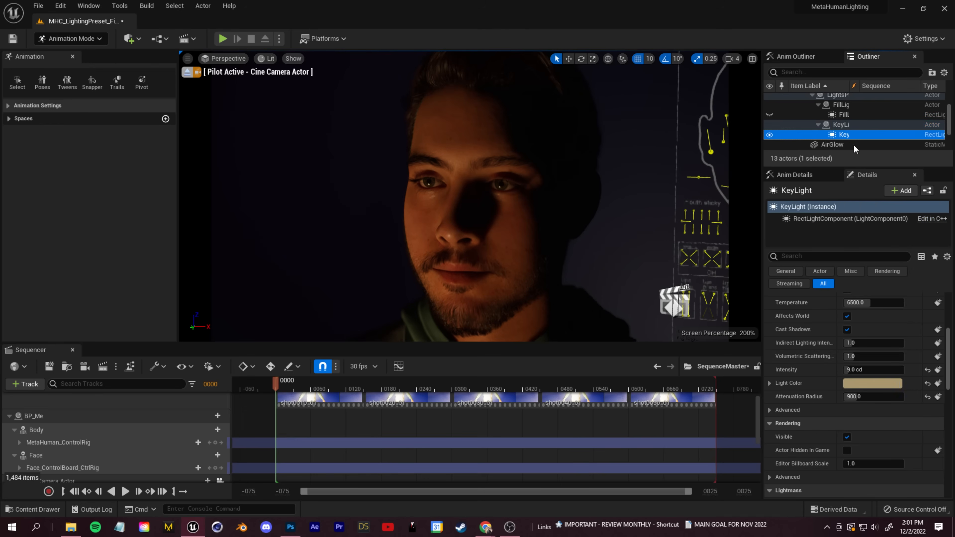
left_click(865, 383)
left_click_drag(725, 339, 761, 337)
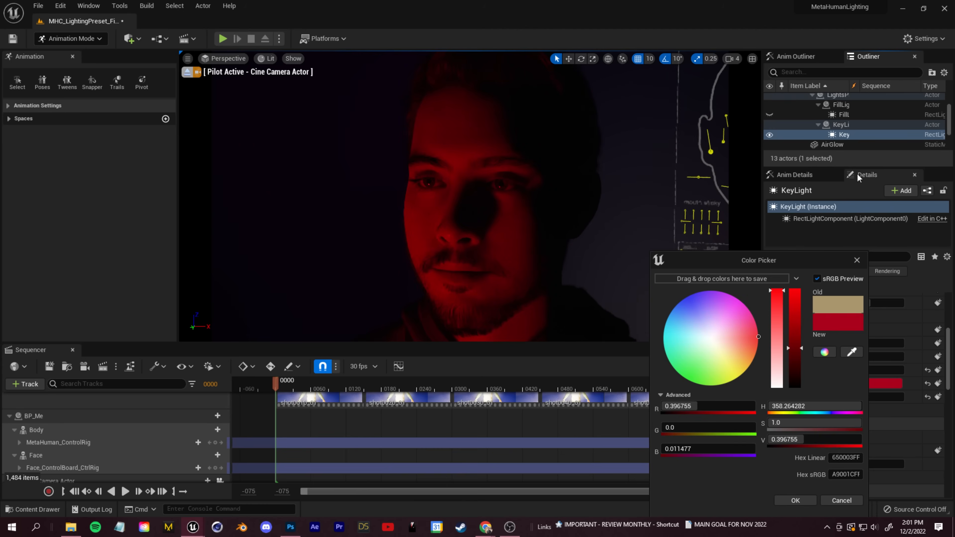
Make the FillLight visible and try a different light color on it.
left_click(849, 115)
left_click(769, 115)
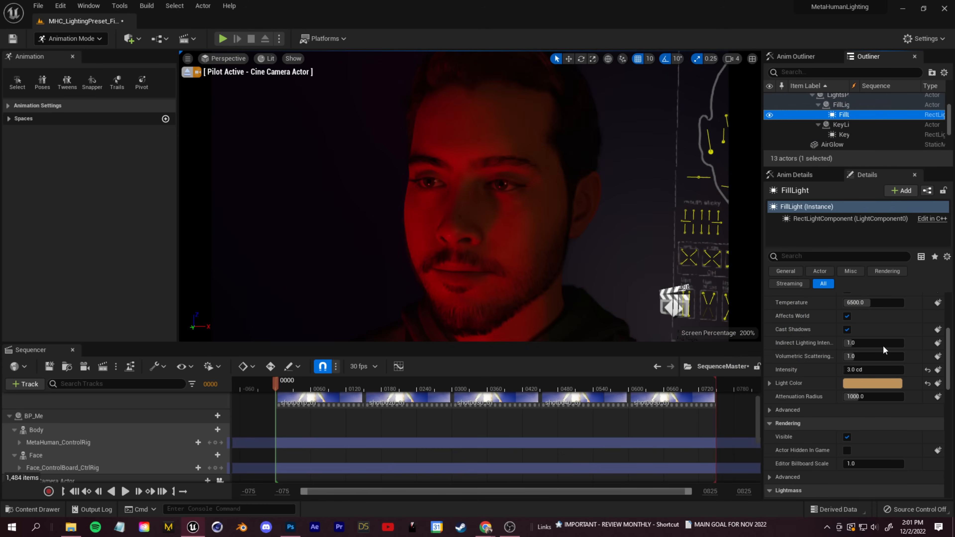
left_click(878, 383)
left_click_drag(663, 295, 652, 281)
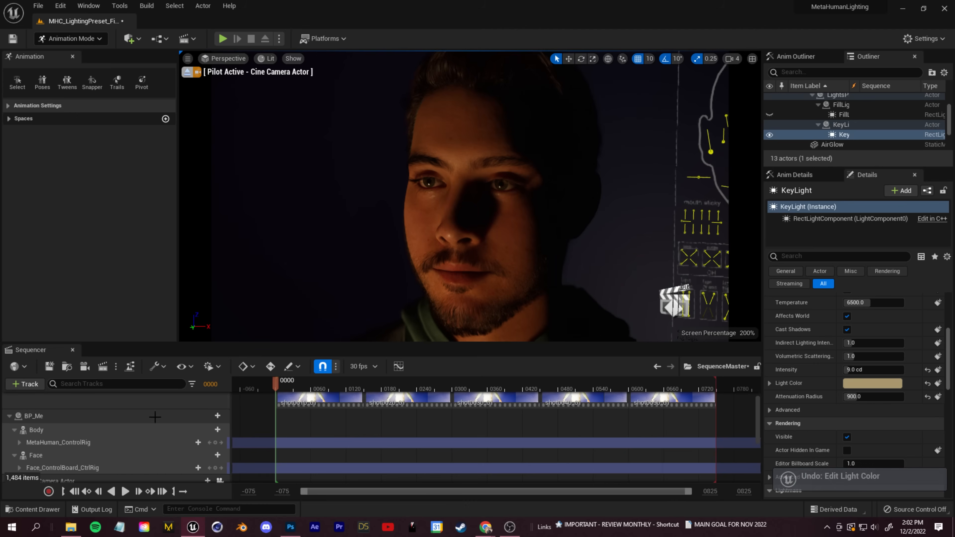
Expand the Face_ControlBoard_CtrlRig track under BP_Me's Face to list its facial controls.
left_click(54, 455)
scroll(92, 464, "down", 1)
left_click(93, 451)
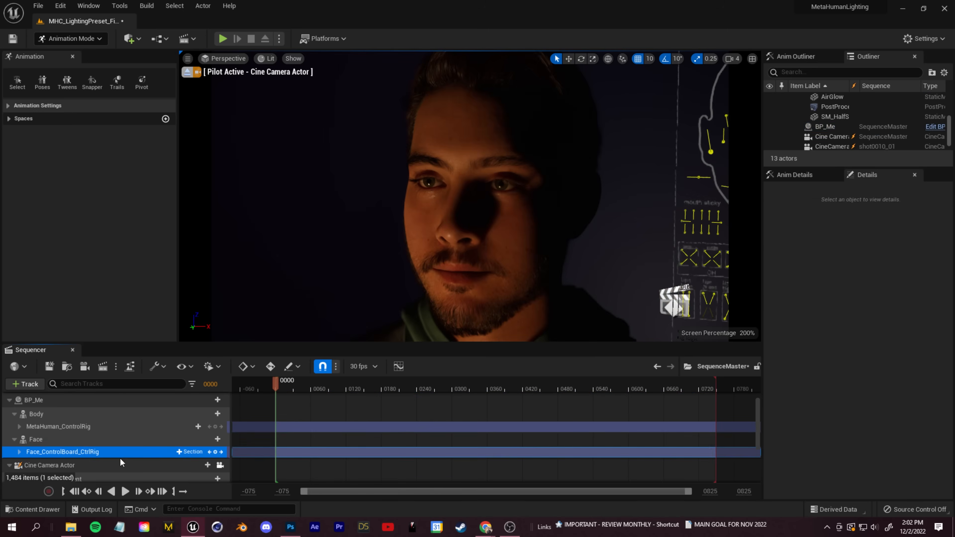
left_click(19, 452)
scroll(13, 454, "down", 2)
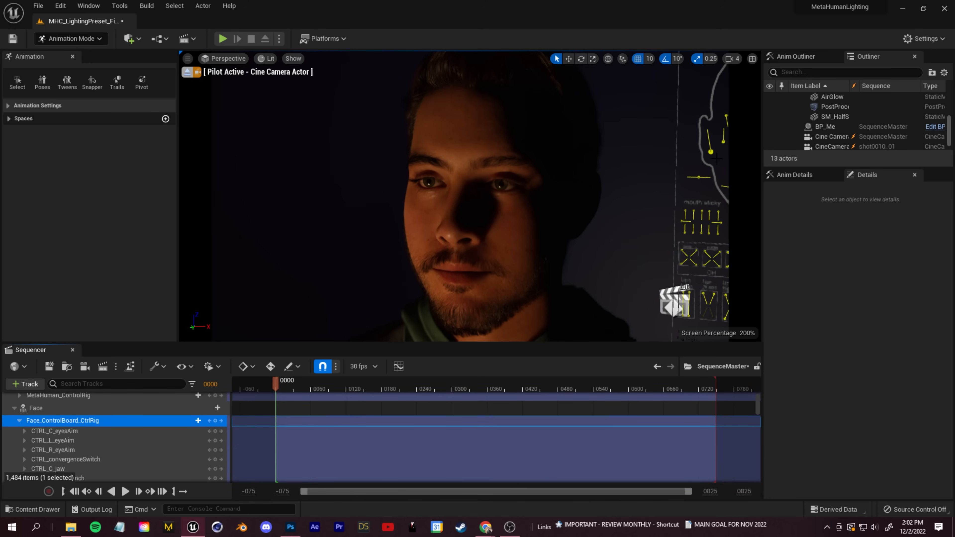
Expand the CTRL_C_jaw control and try a different value on it.
left_click(125, 440)
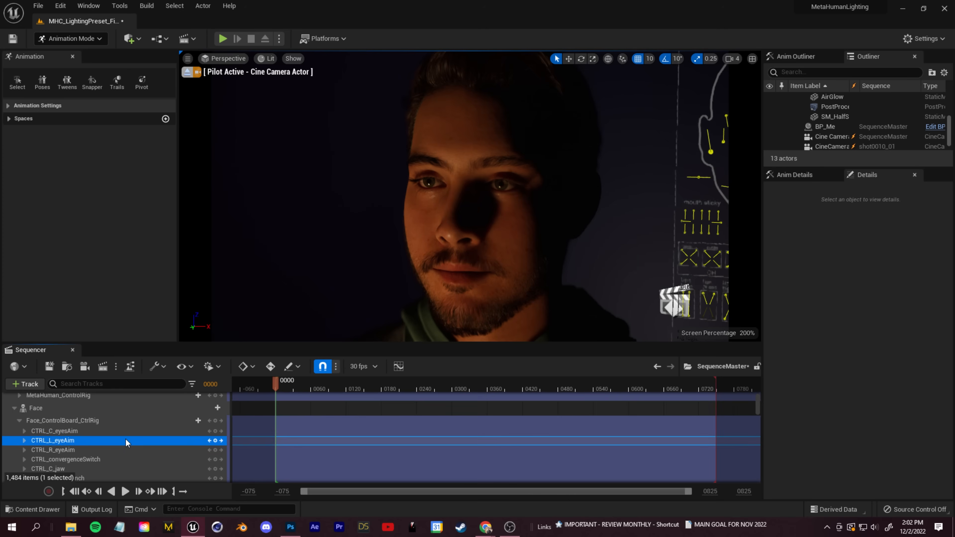
scroll(71, 452, "down", 1)
left_click(71, 453)
left_click(24, 453)
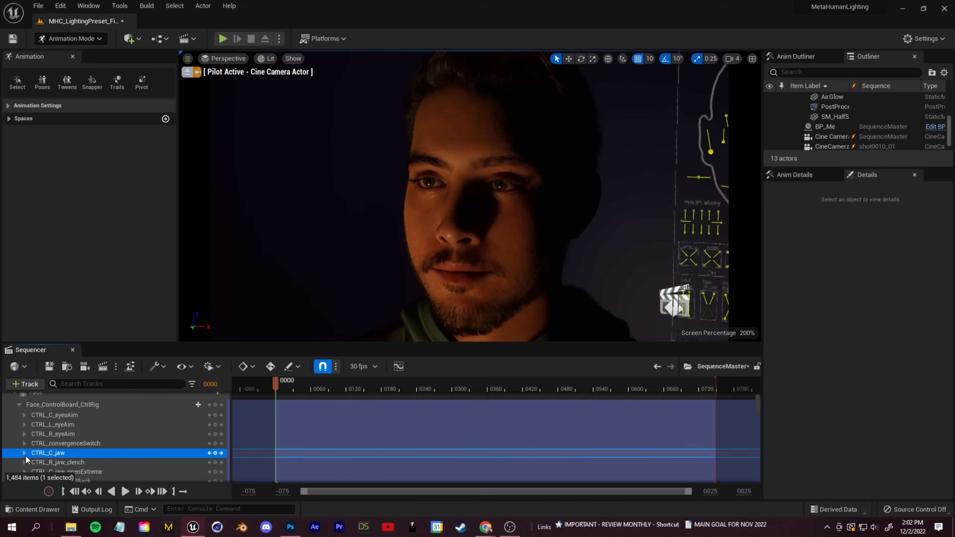
left_click_drag(161, 462, 149, 463)
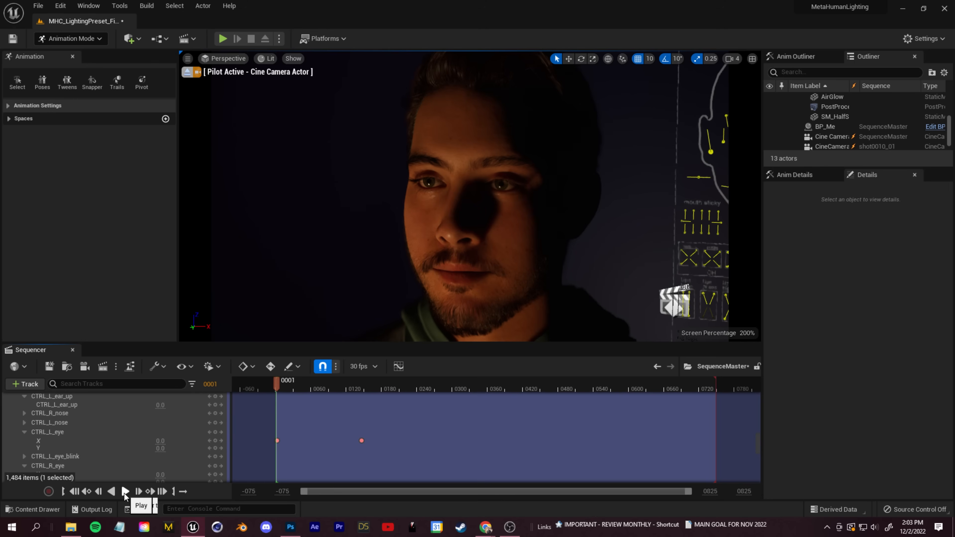
Play back the keyed CTRL_L_eye movement from the sequence start and undo its keys.
left_click(124, 493)
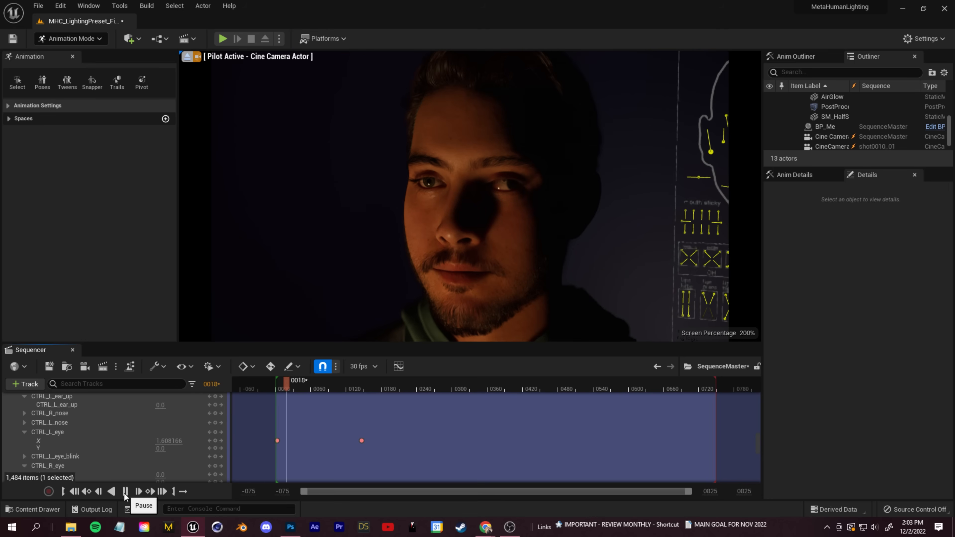
left_click(125, 493)
left_click_drag(281, 391, 278, 391)
key("ctrl+z")
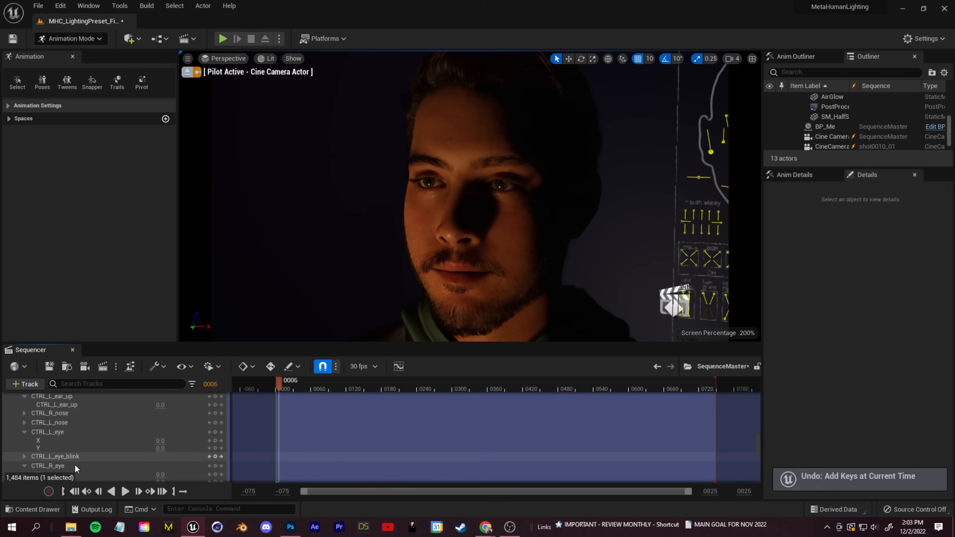
Try a different X value on CTRL_R_mouth_corner and undo the key change.
scroll(92, 458, "down", 5)
scroll(94, 458, "down", 4)
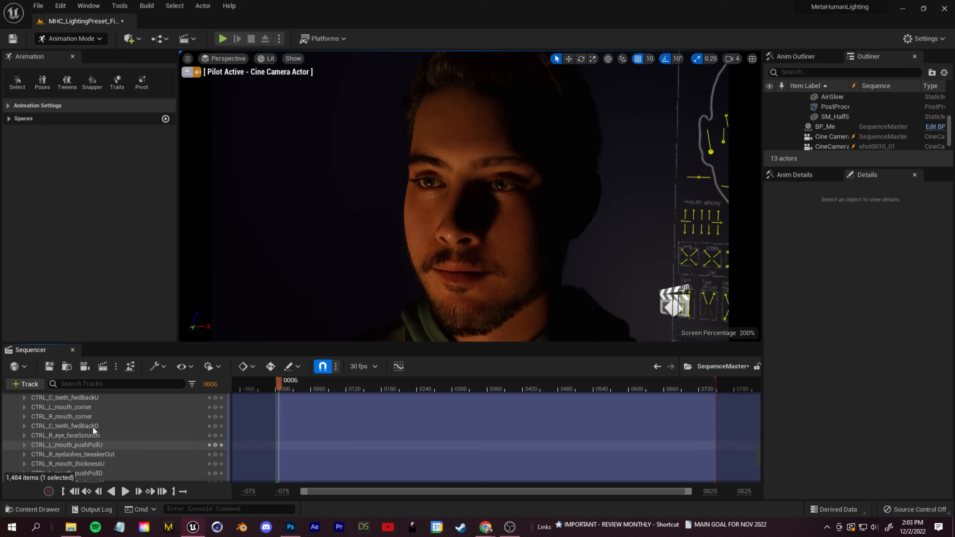
double_click(24, 417)
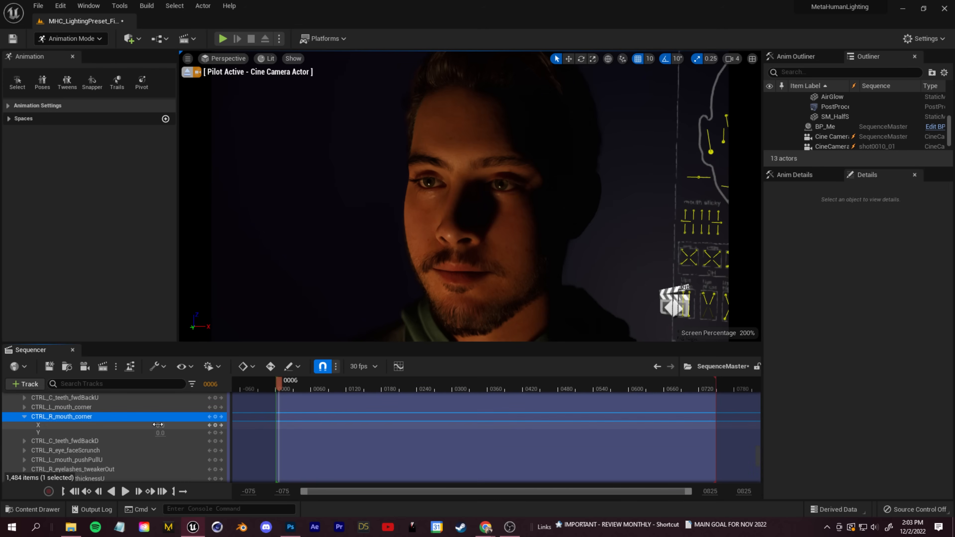
left_click_drag(161, 426, 152, 425)
key("ctrl+z")
scroll(102, 433, "up", 1)
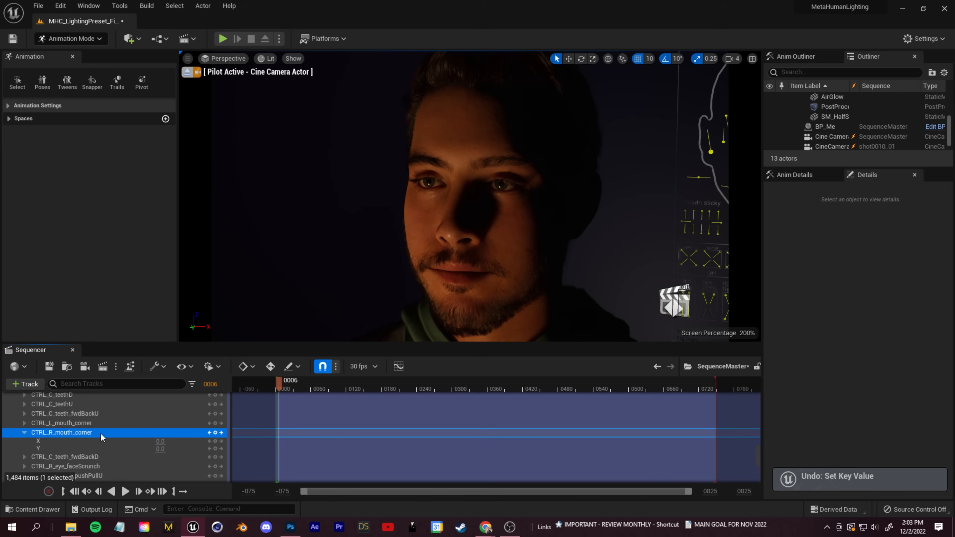
scroll(81, 429, "up", 5)
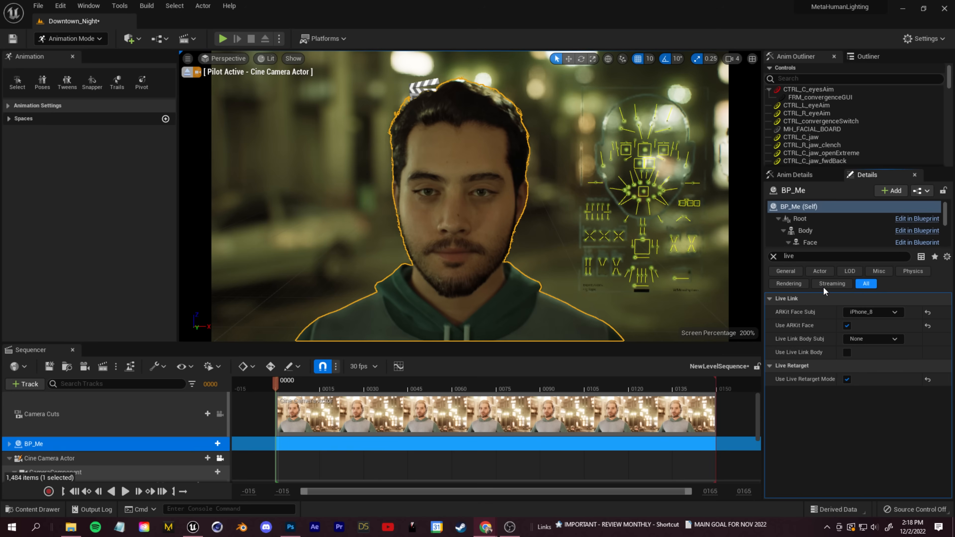
Add a Live Link Skeletal Animation component to the BP_Me actor and select its BP_Me (Self) root.
left_click(891, 190)
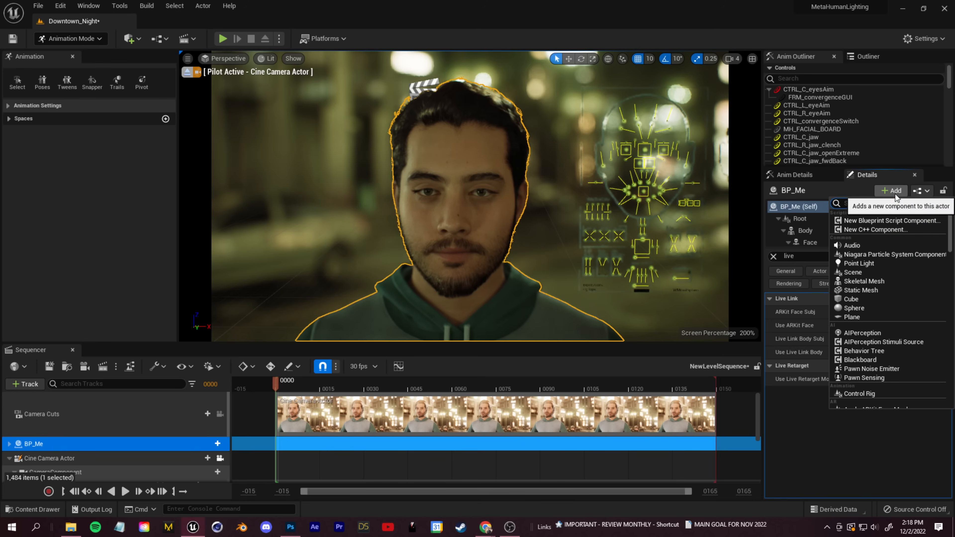
scroll(902, 354, "down", 10)
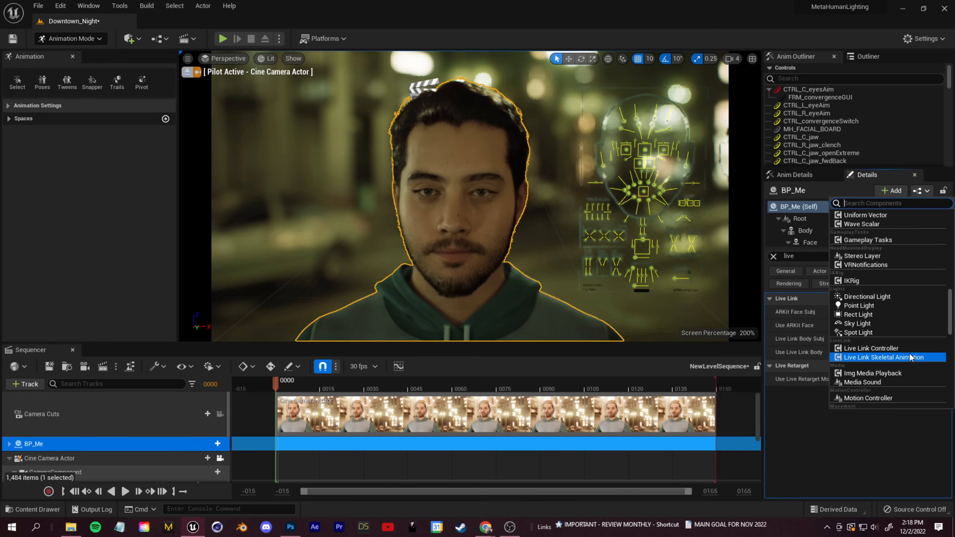
left_click(908, 358)
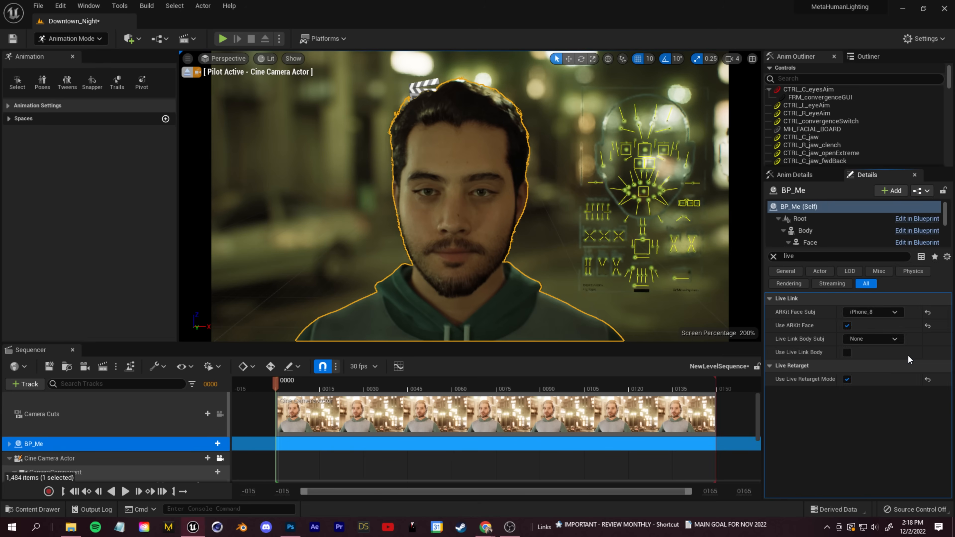
left_click(818, 207)
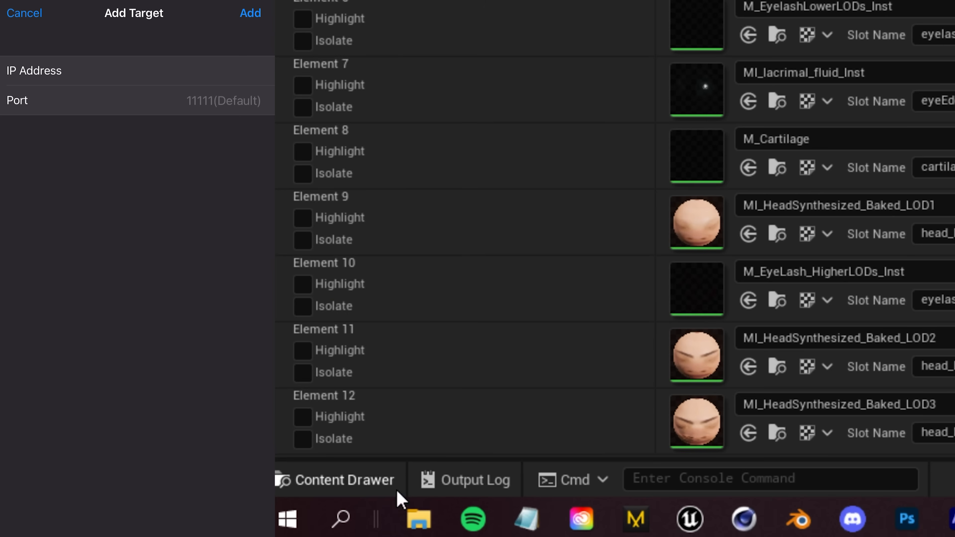
Open Windows Command Prompt and run ipconfig to look up the computer's IP address.
left_click(341, 519)
type("cmd")
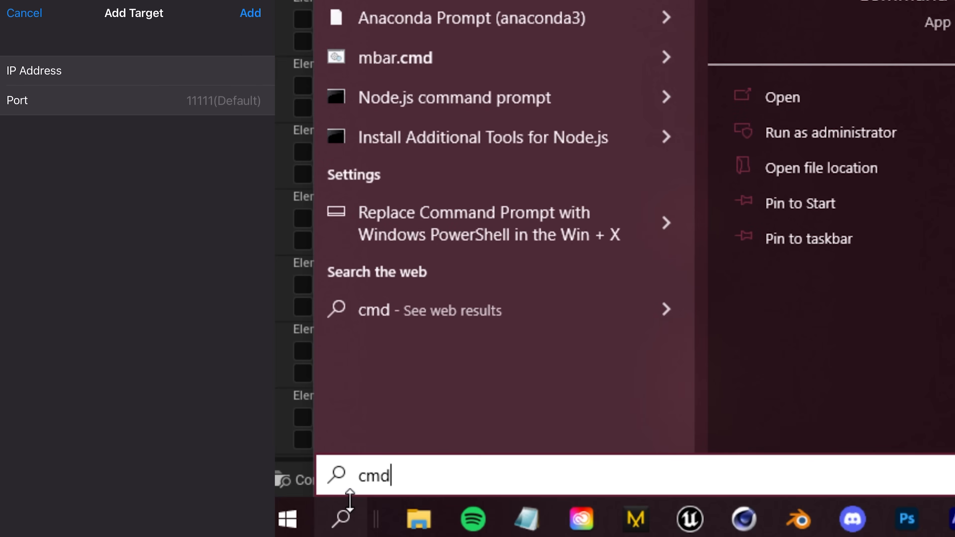
key("Return")
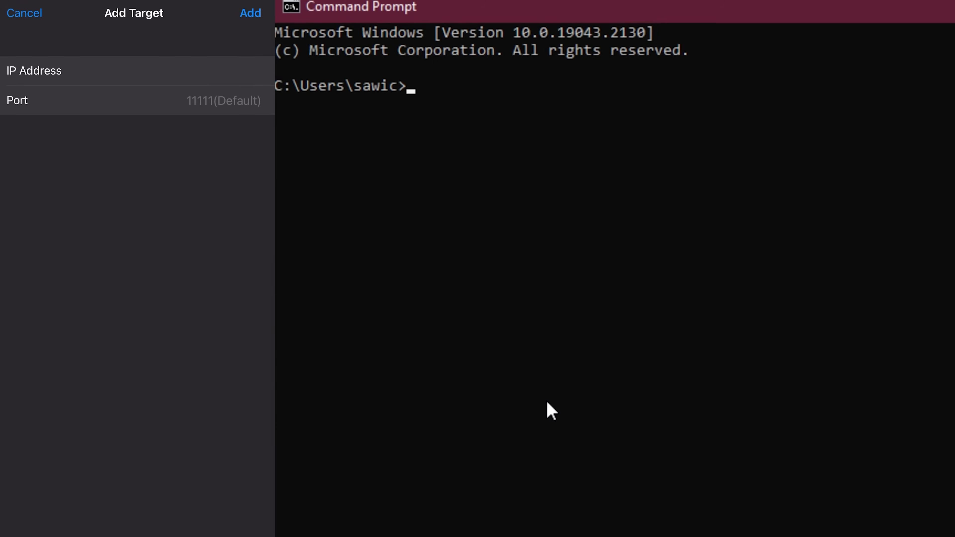
type("ipconfi")
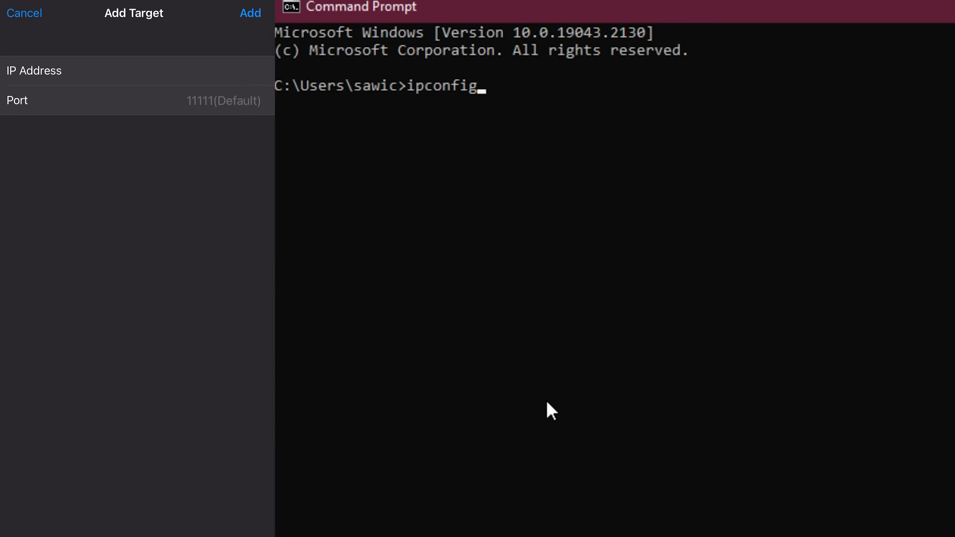
type("g")
key("Return")
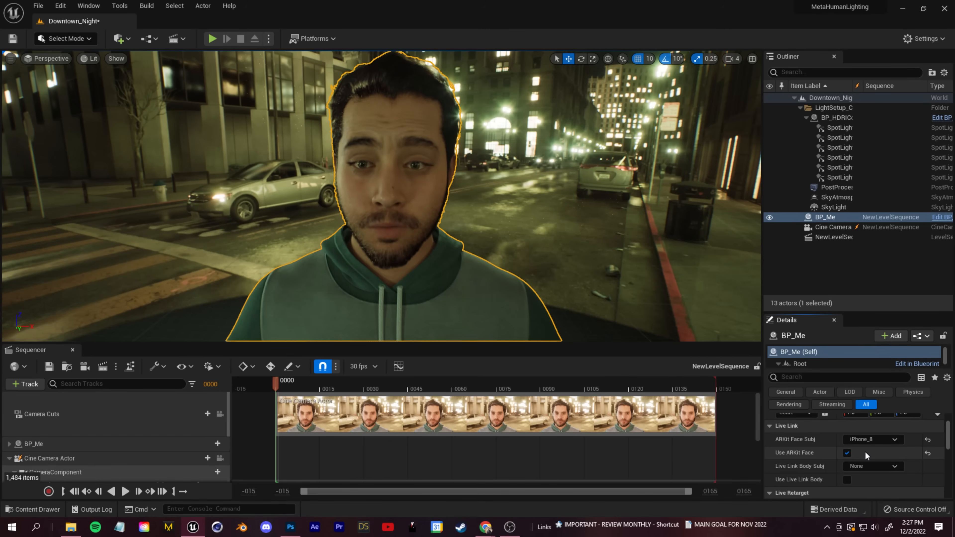
Select the Cine Camera Actor in the Downtown_Night level and adjust its focus settings.
left_click(830, 227)
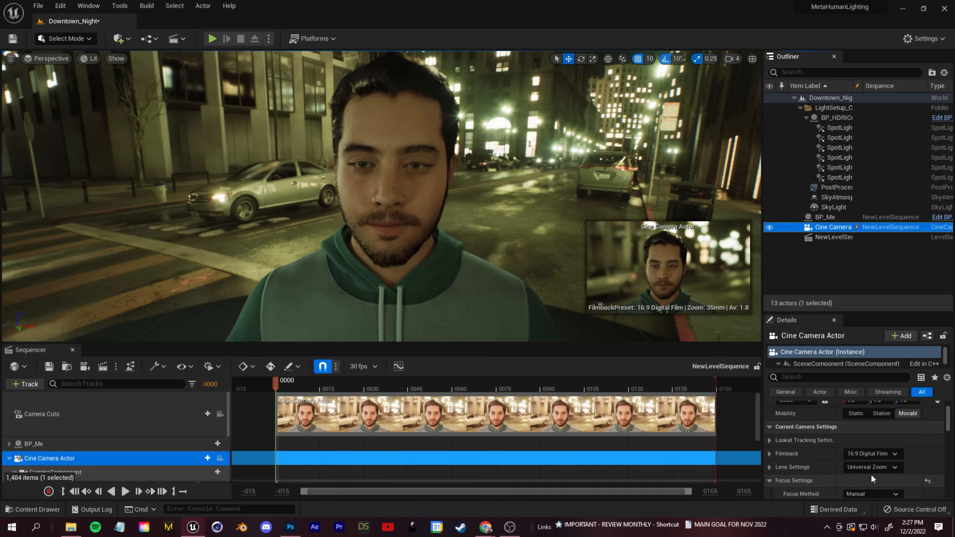
scroll(842, 482, "down", 2)
left_click_drag(861, 476, 876, 476)
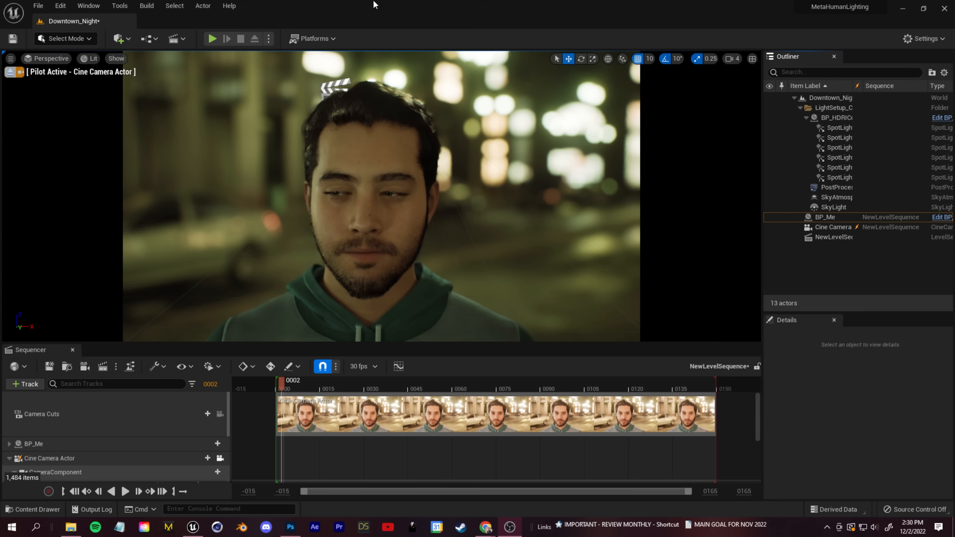
left_click(408, 4)
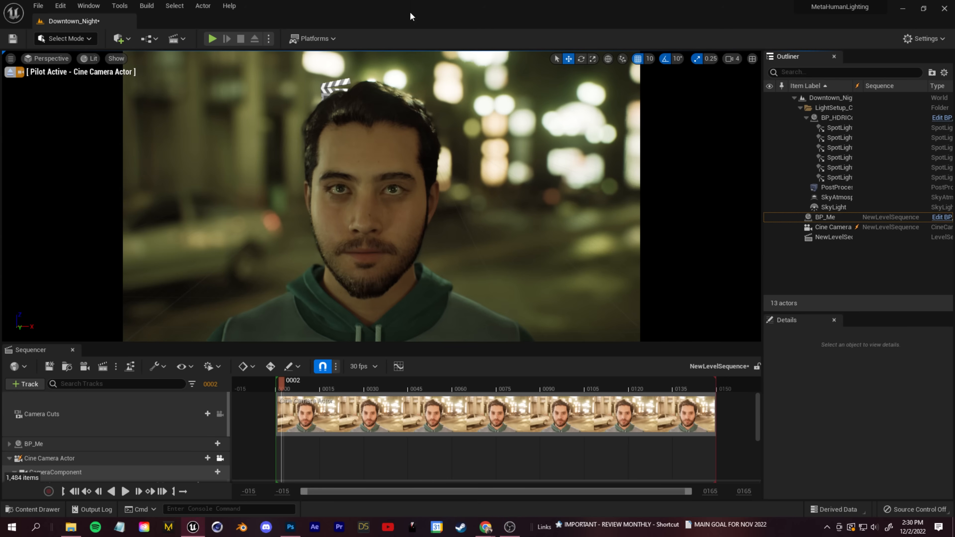